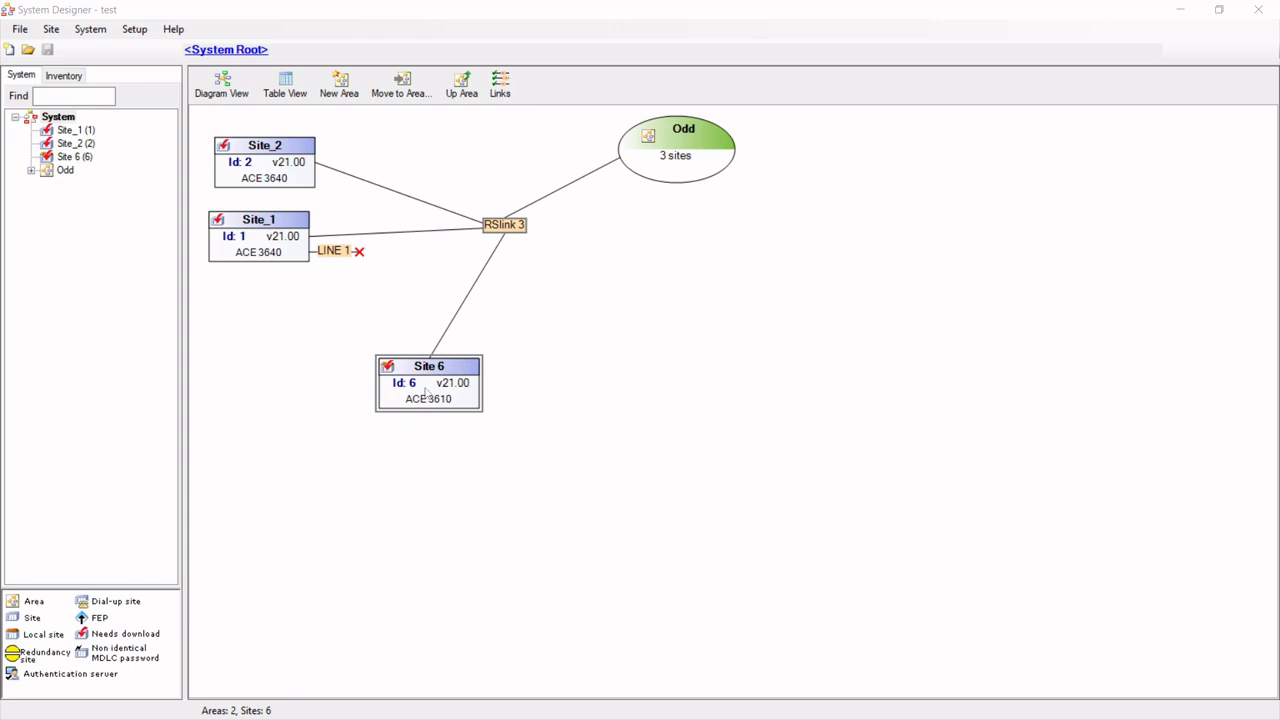
Step: View the port settings of Site 6 and set the media of port SI1 to RS-485
right_click(426, 393)
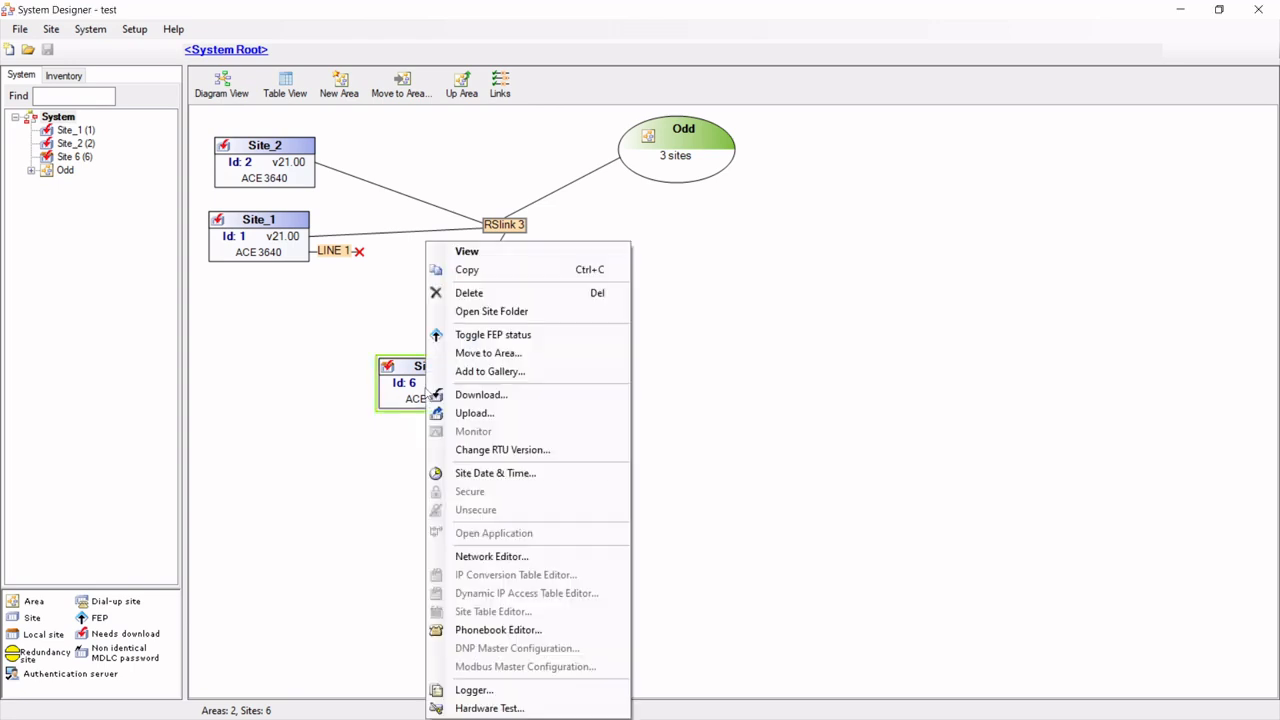
click(490, 256)
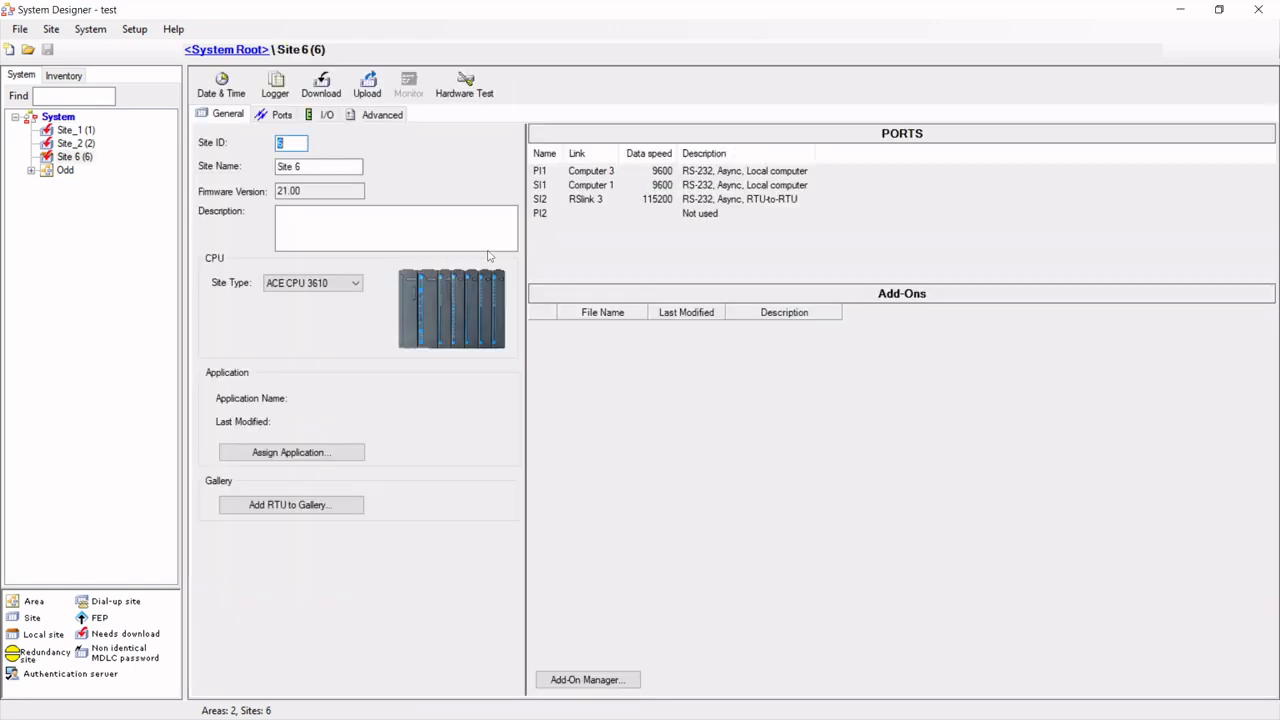
click(283, 117)
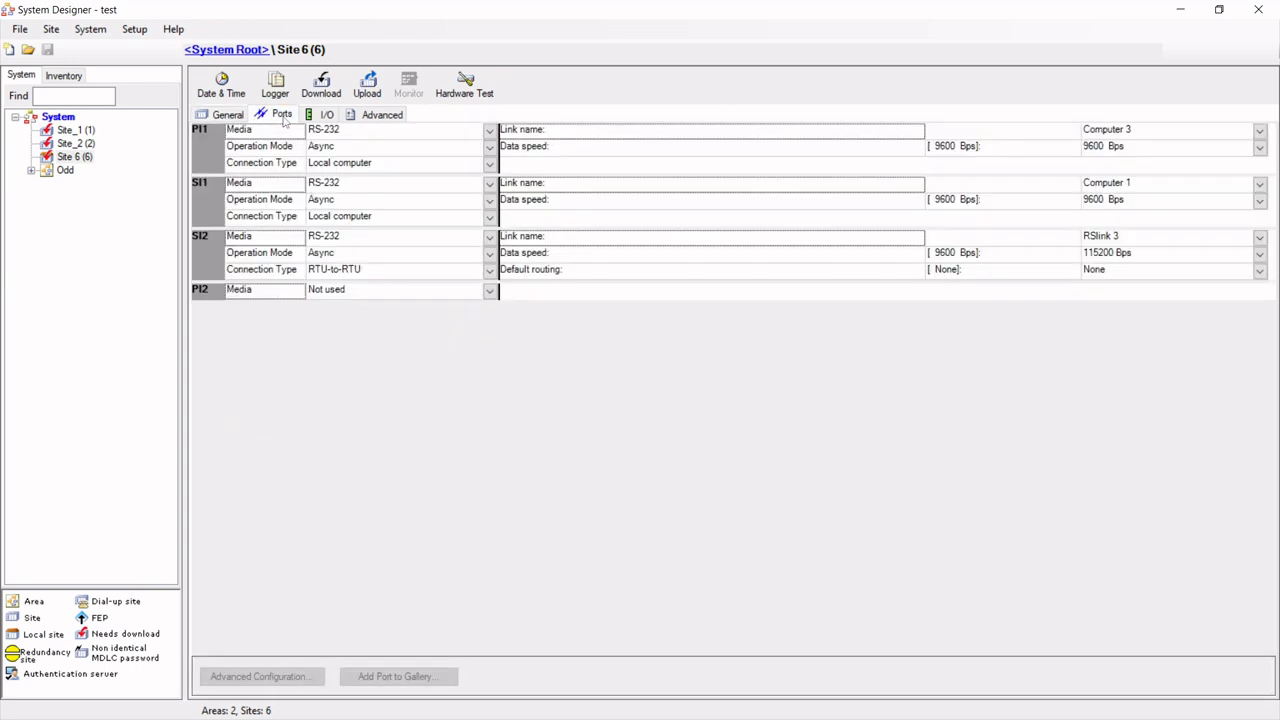
click(198, 207)
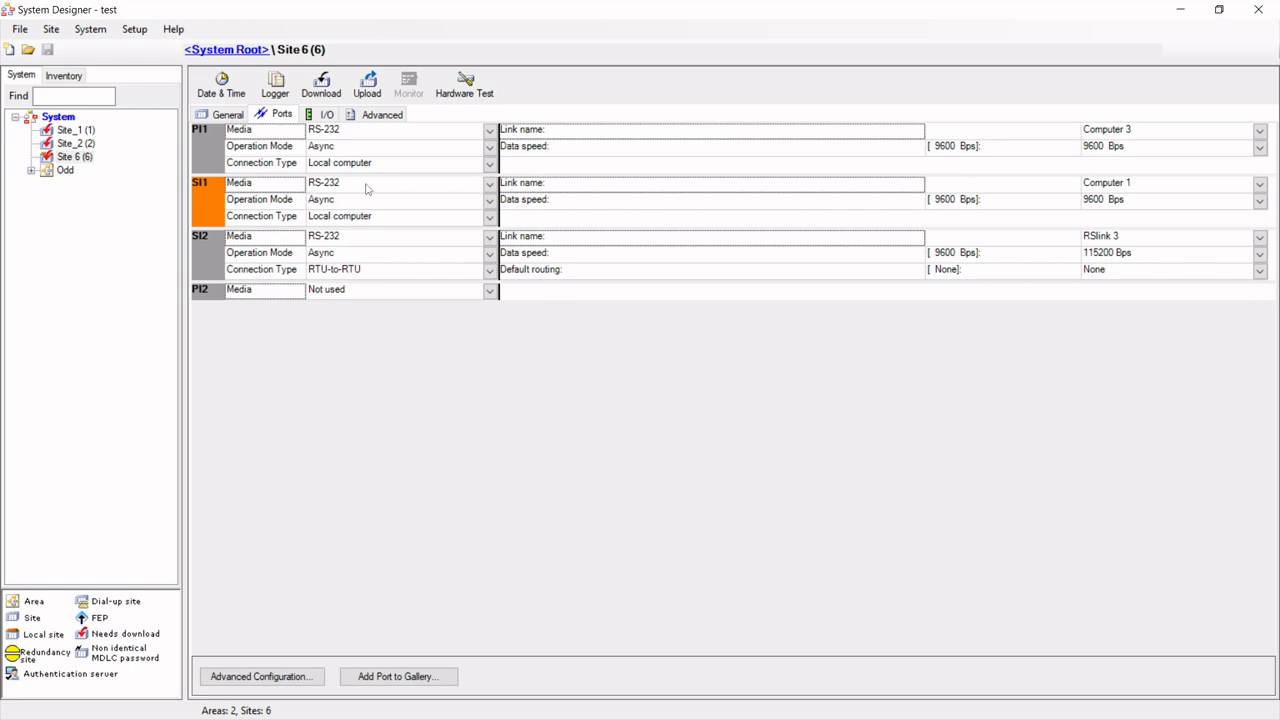
click(490, 185)
click(330, 211)
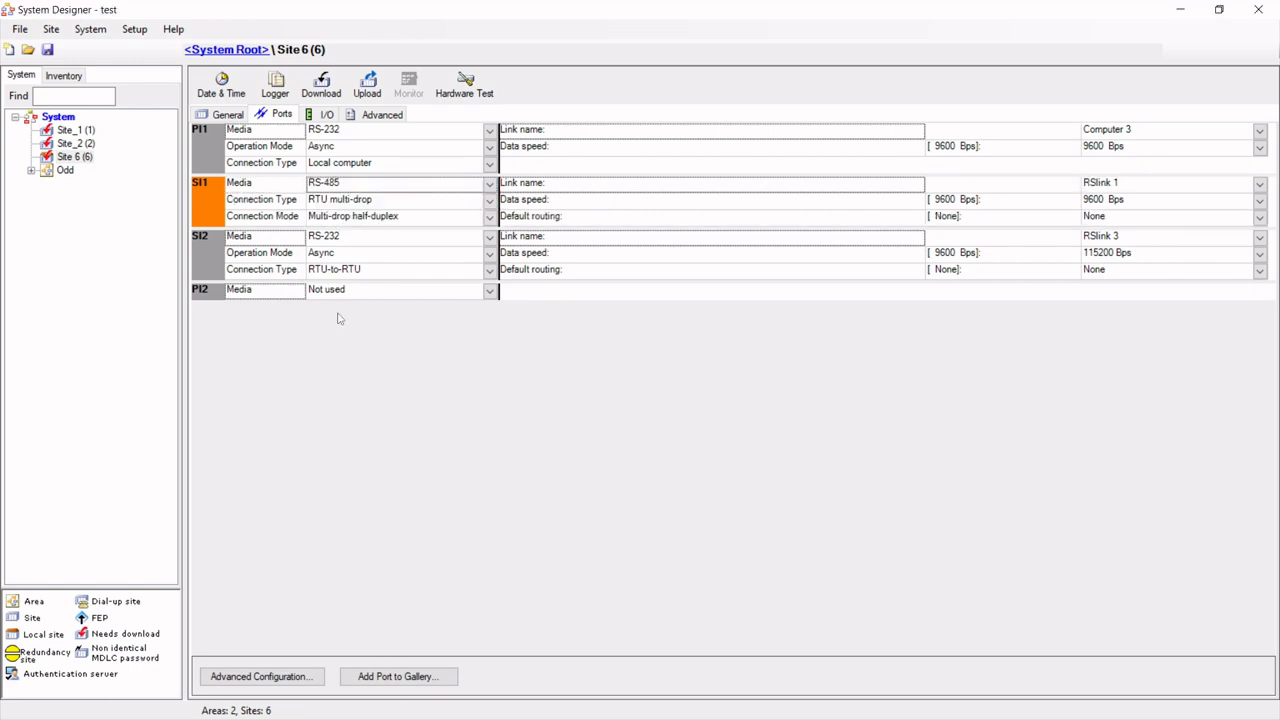
Step: Configure port SI1 with the Third party protocols connection type, port name PLC1 and a data speed of 9600 Bps
click(490, 202)
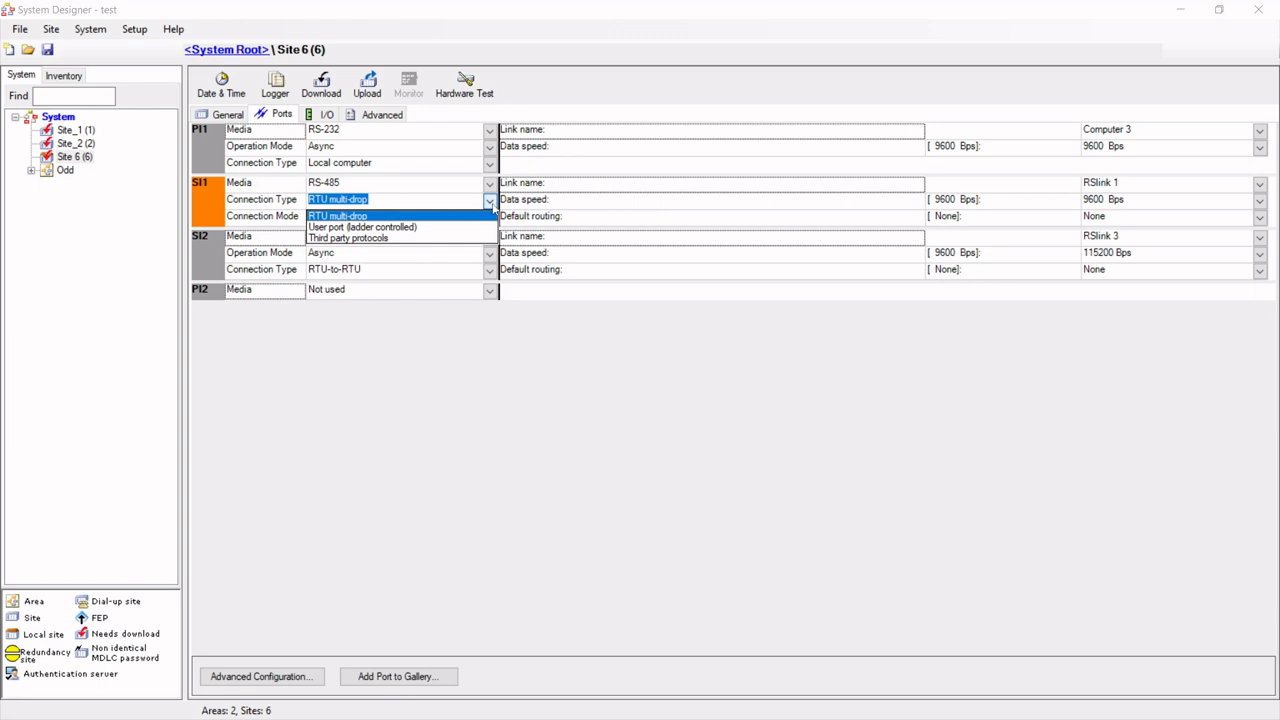
click(380, 240)
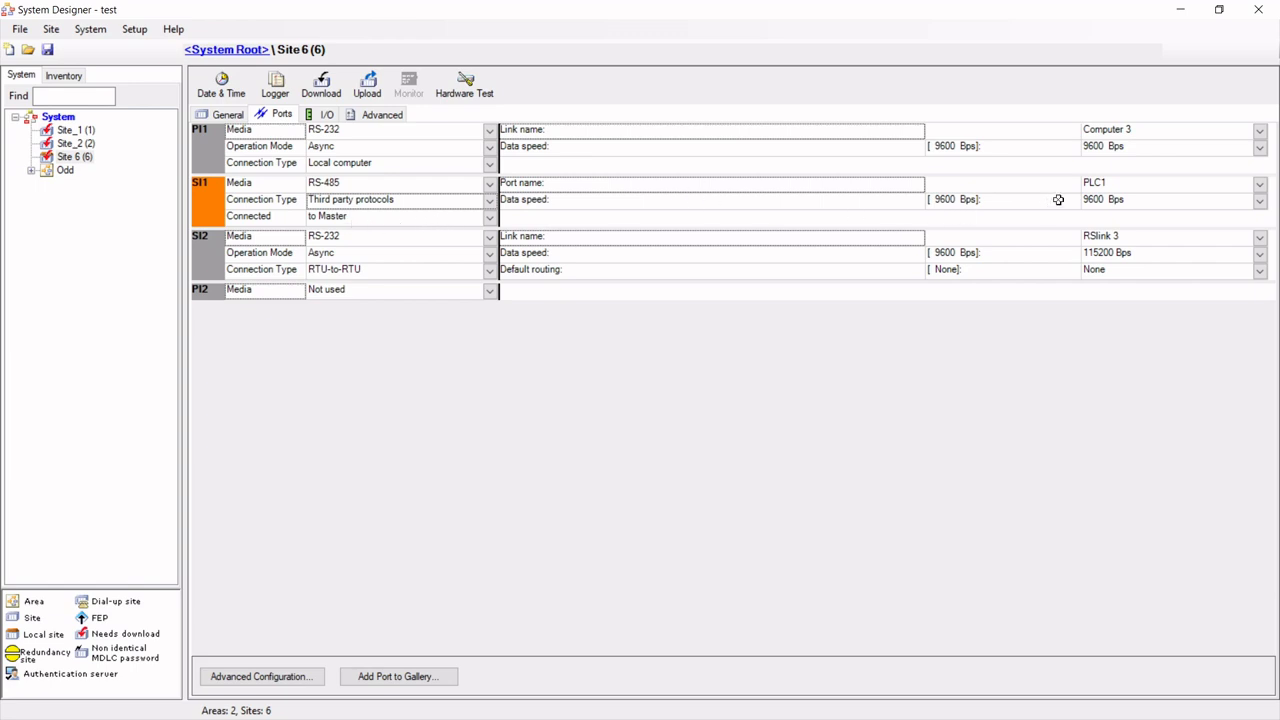
click(1262, 188)
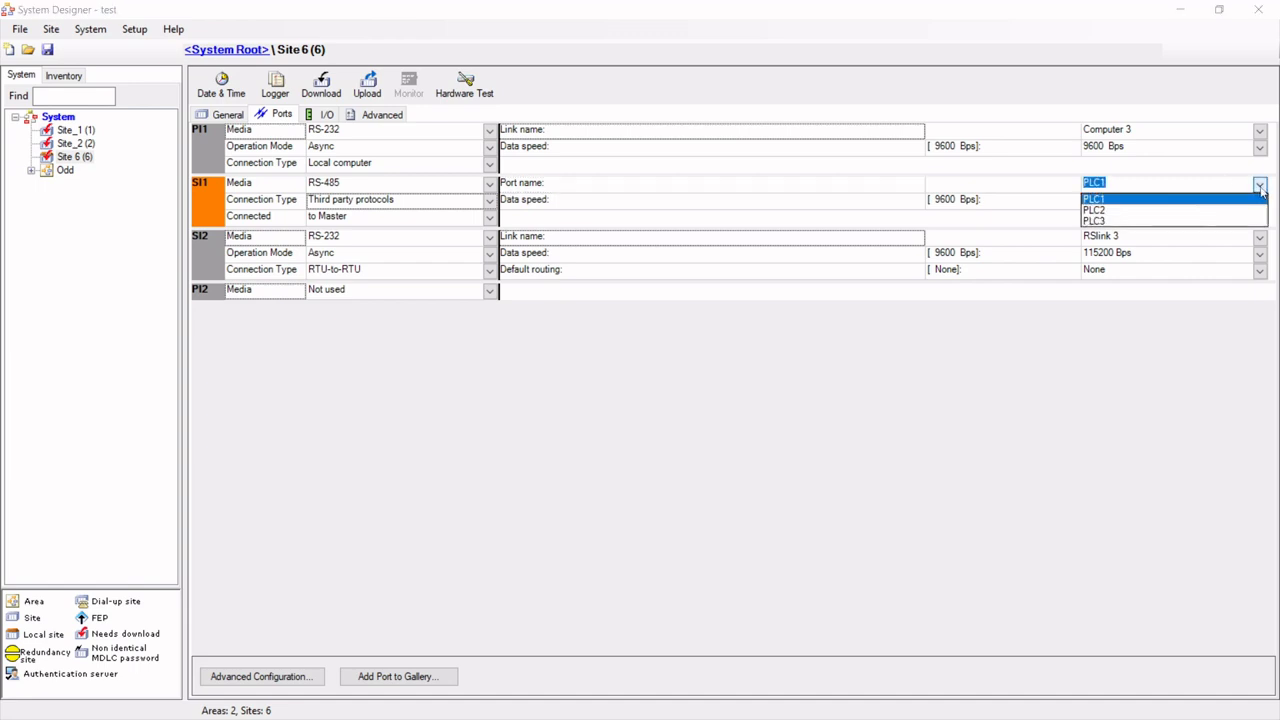
click(1106, 201)
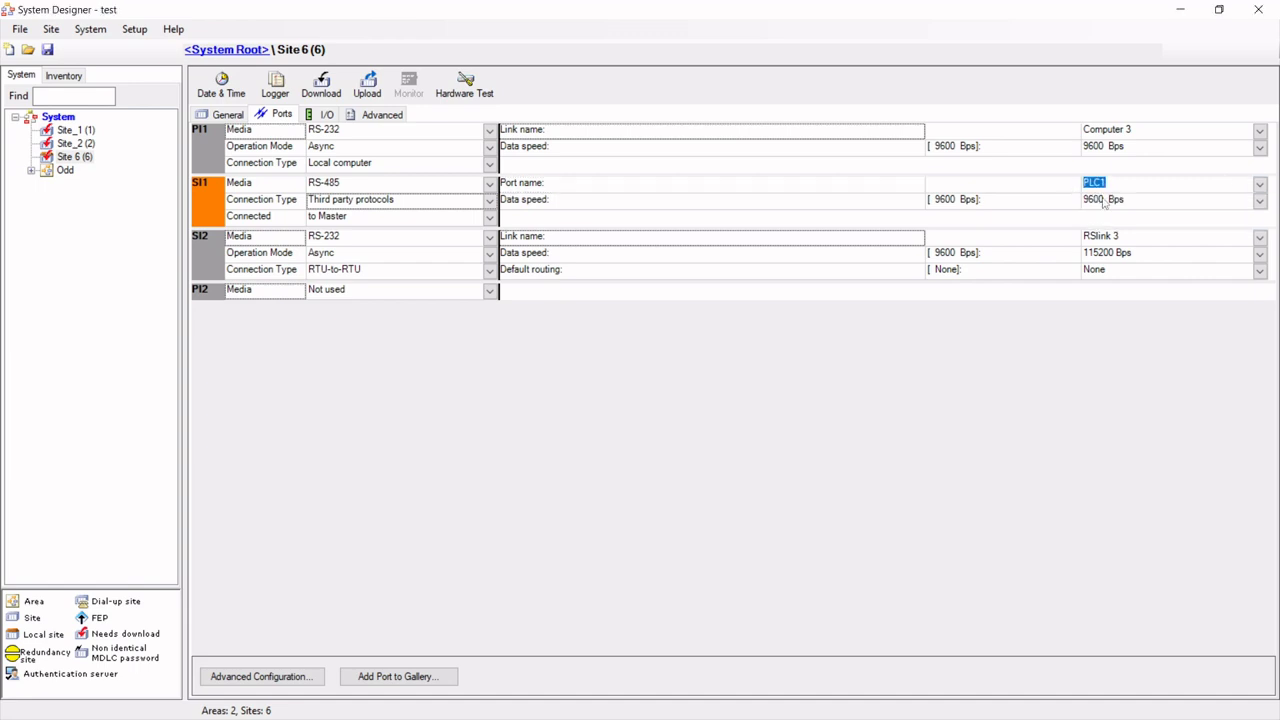
click(1260, 202)
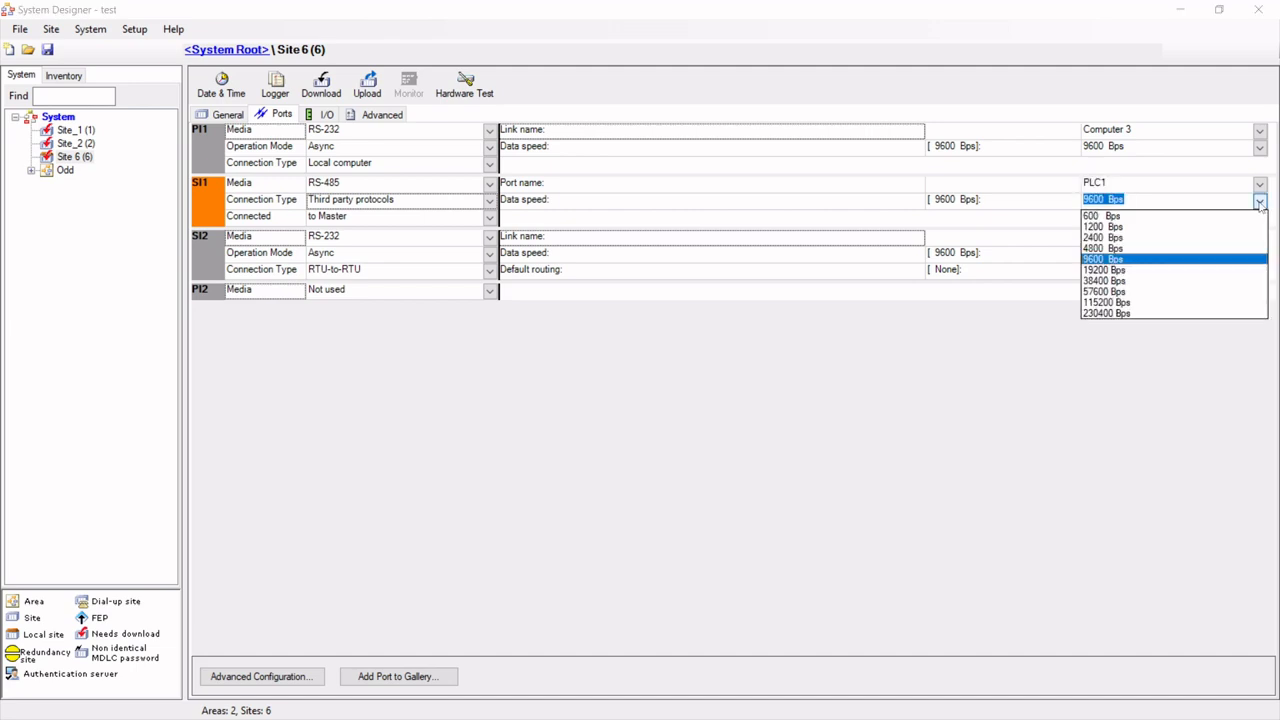
click(1100, 259)
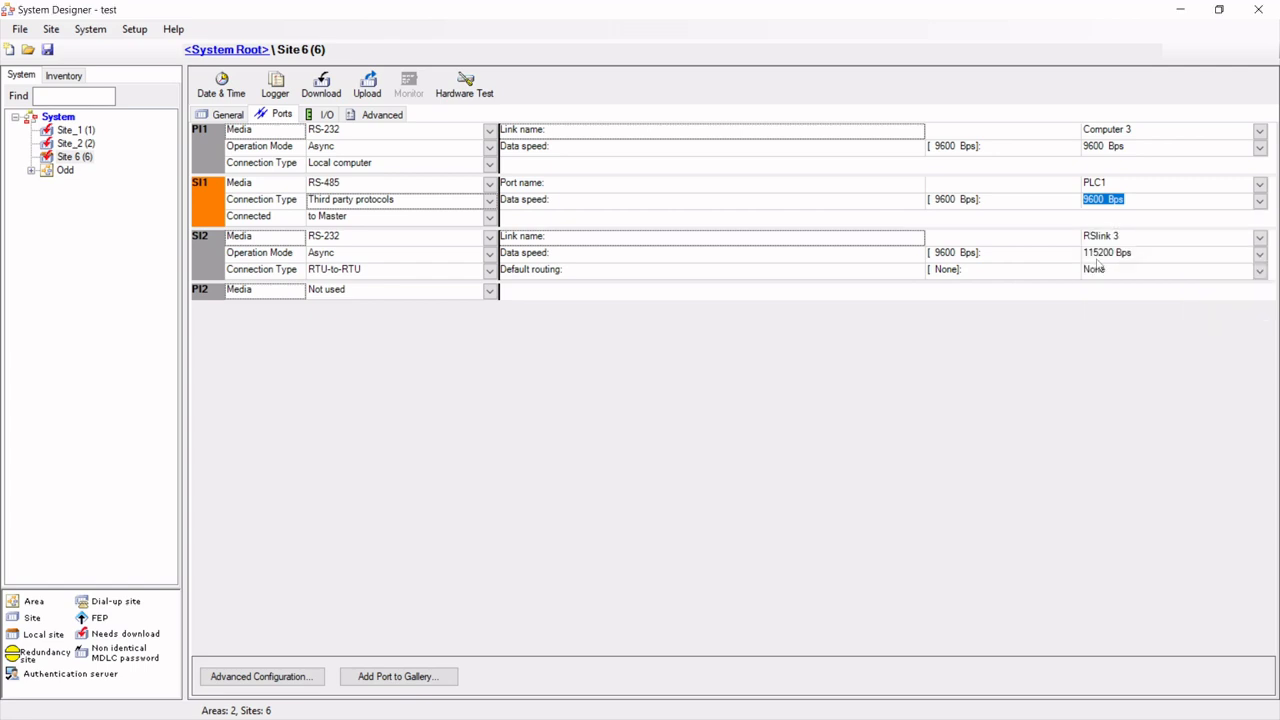
Step: Review the physical, link and PLC Master parameters in the advanced configuration of port SI1 and accept them
click(260, 677)
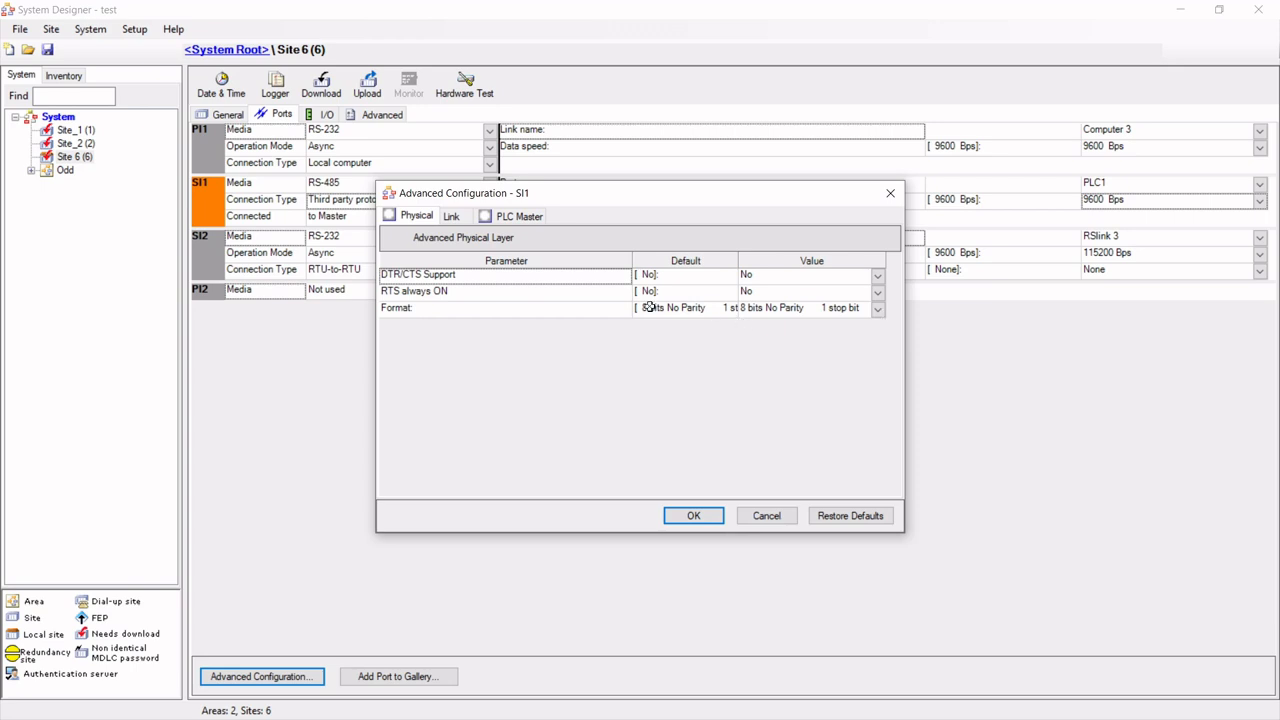
click(464, 219)
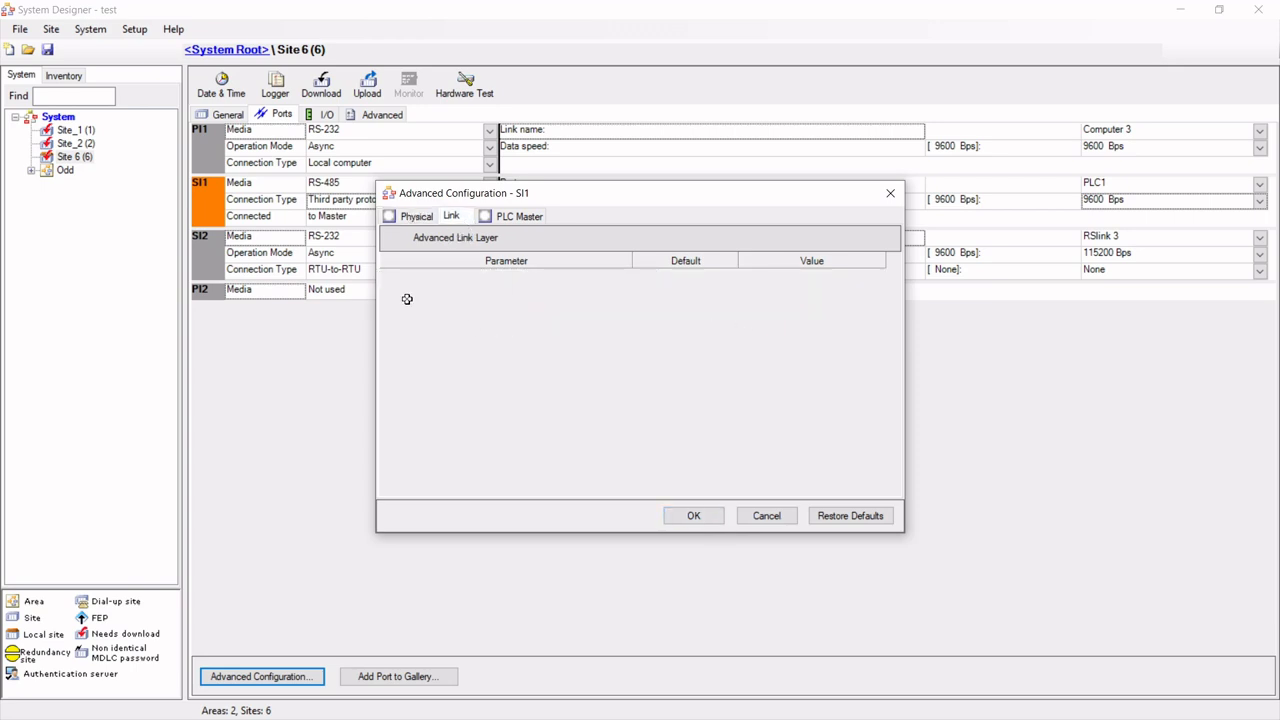
click(511, 218)
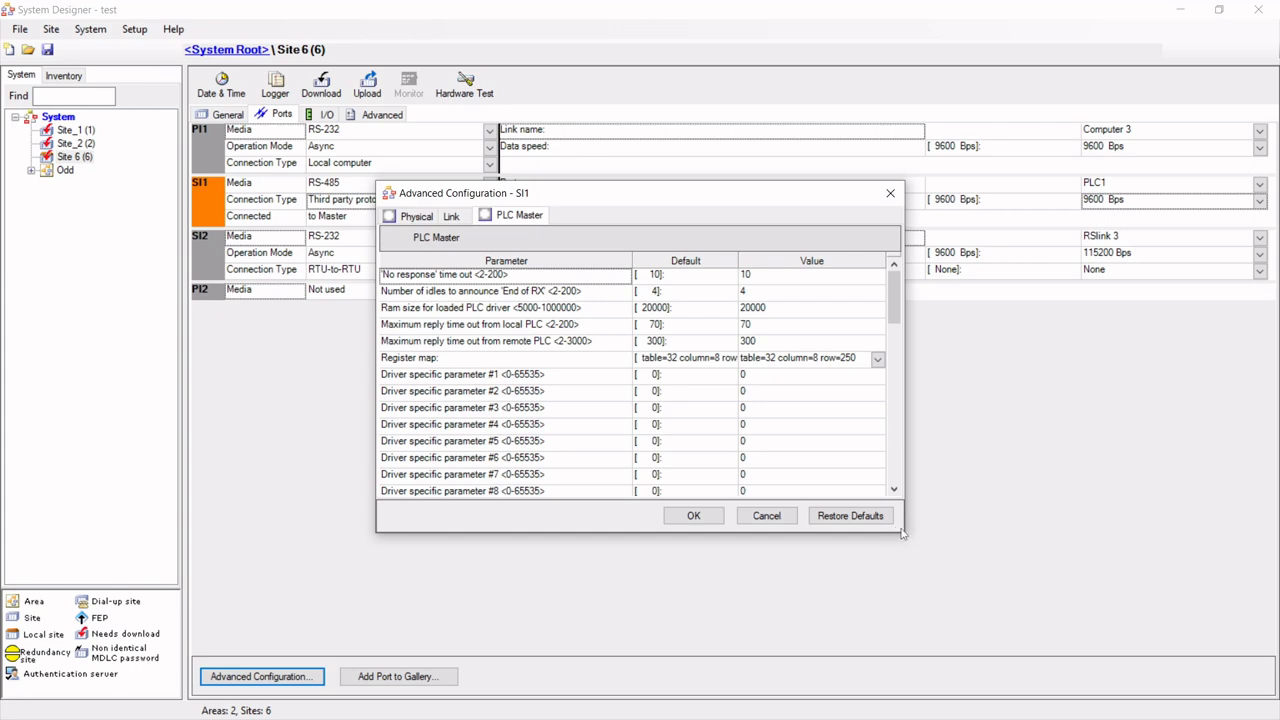
drag(905, 535, 928, 596)
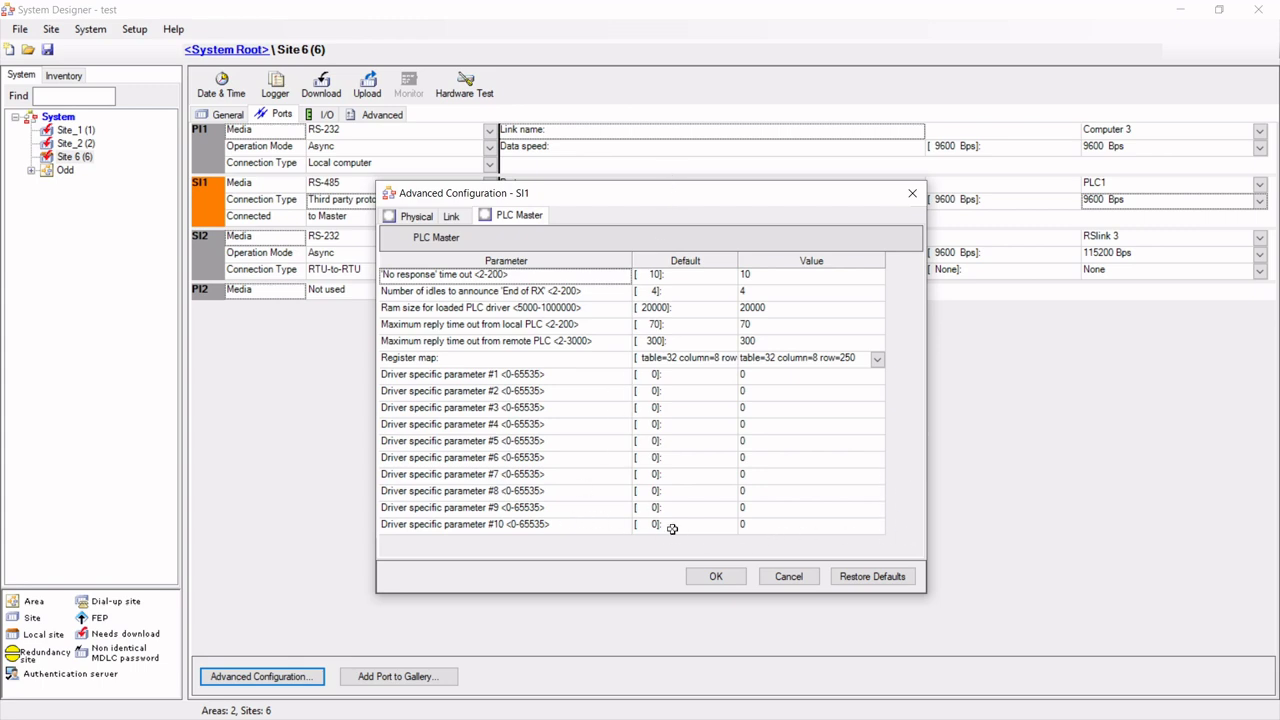
click(712, 580)
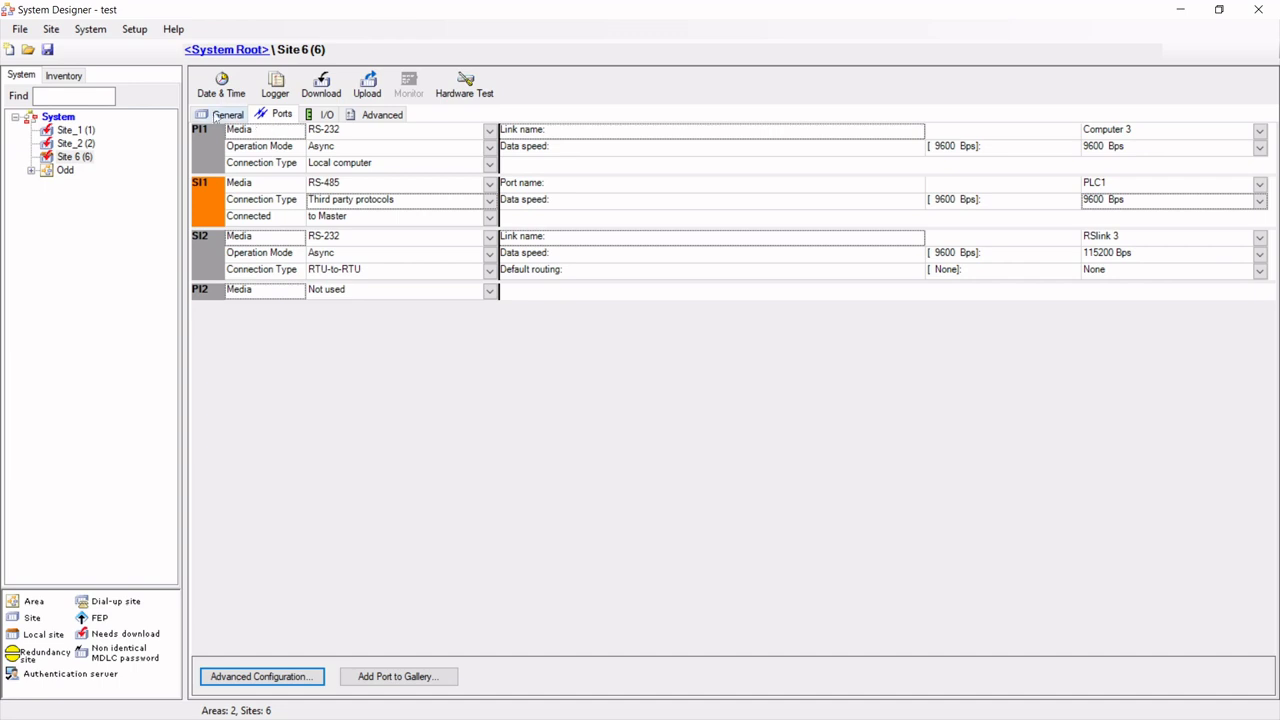
Step: Import MODBUS.2M_PLC1 as an ACE 3600 add-on of type PLC1 To Master and assign it to Site 6
click(220, 116)
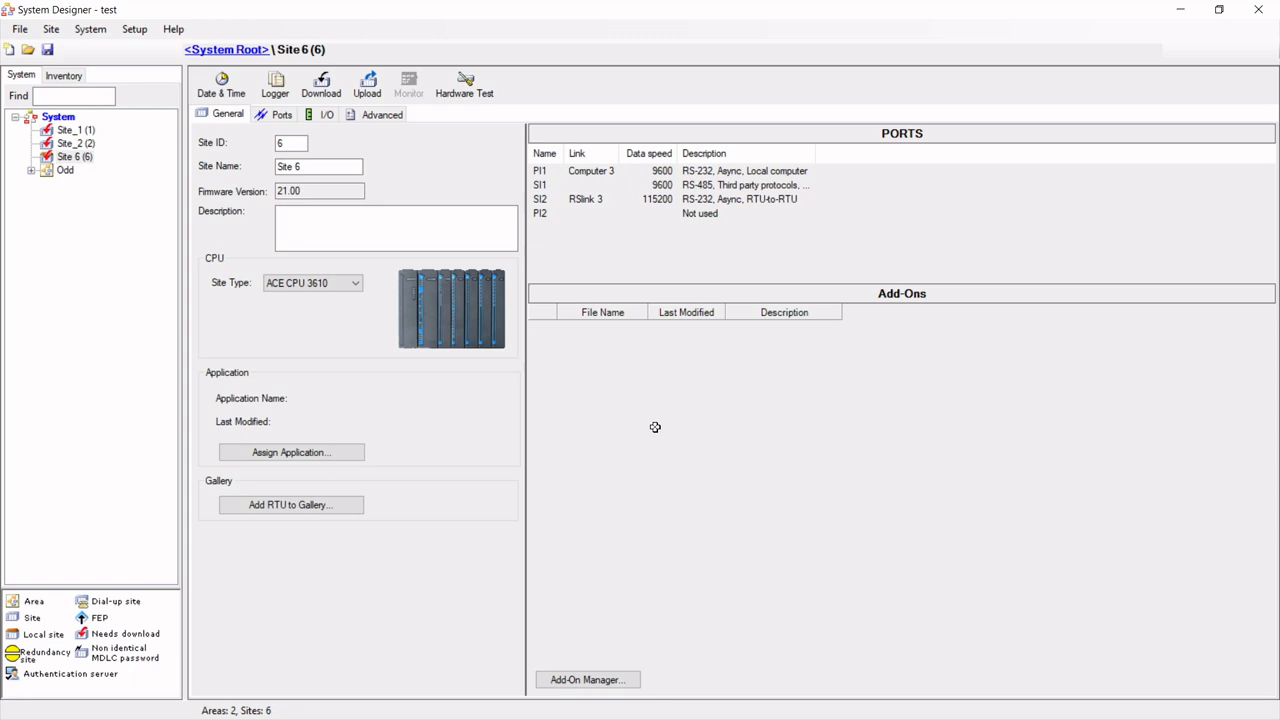
click(590, 683)
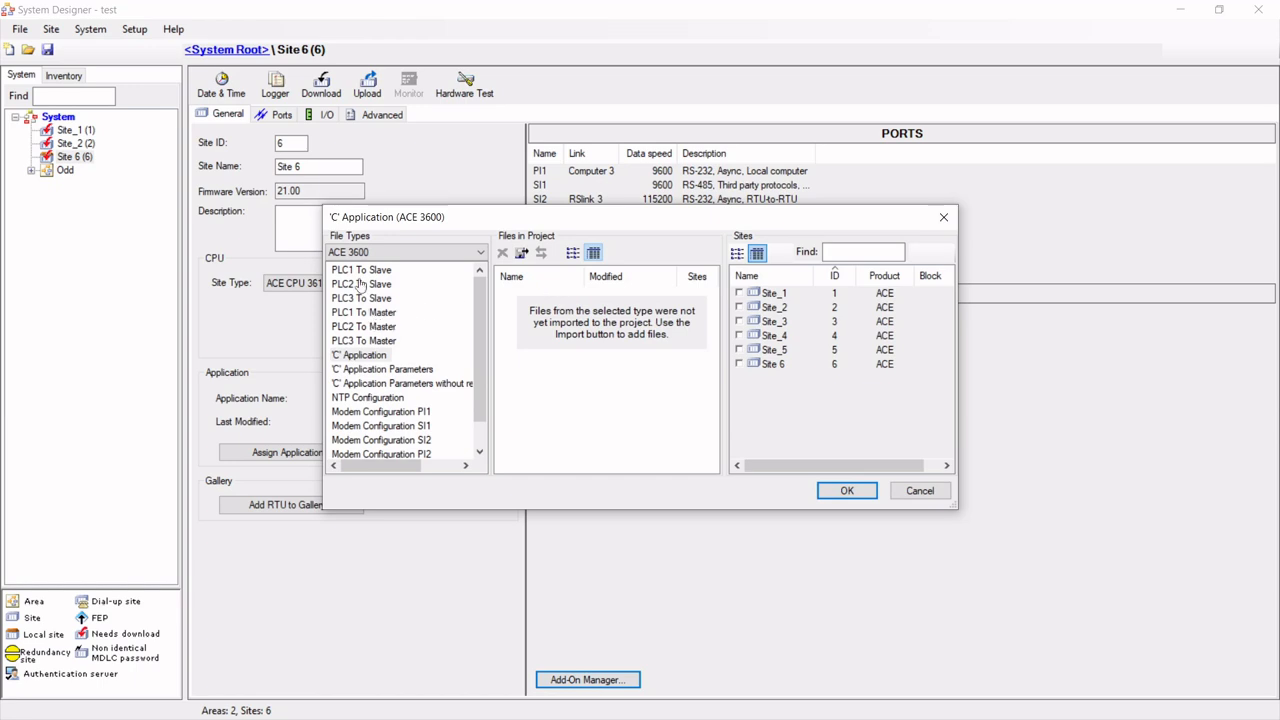
click(478, 256)
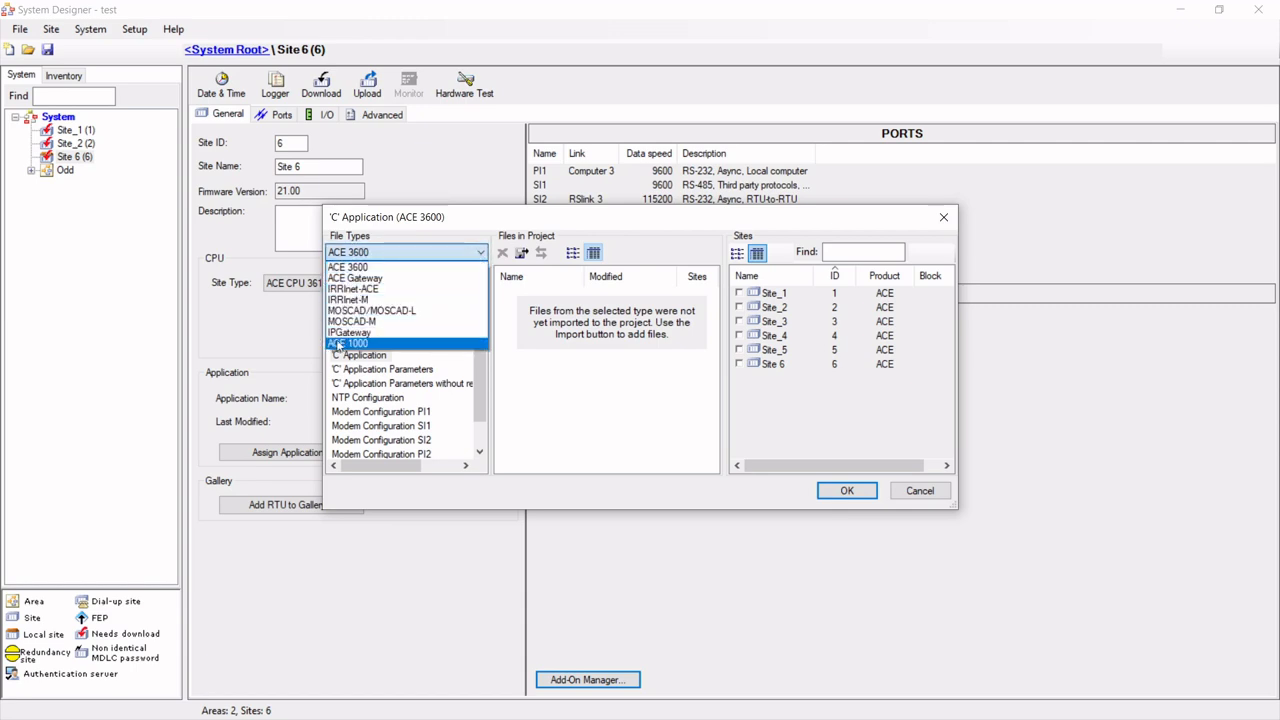
click(366, 268)
click(348, 314)
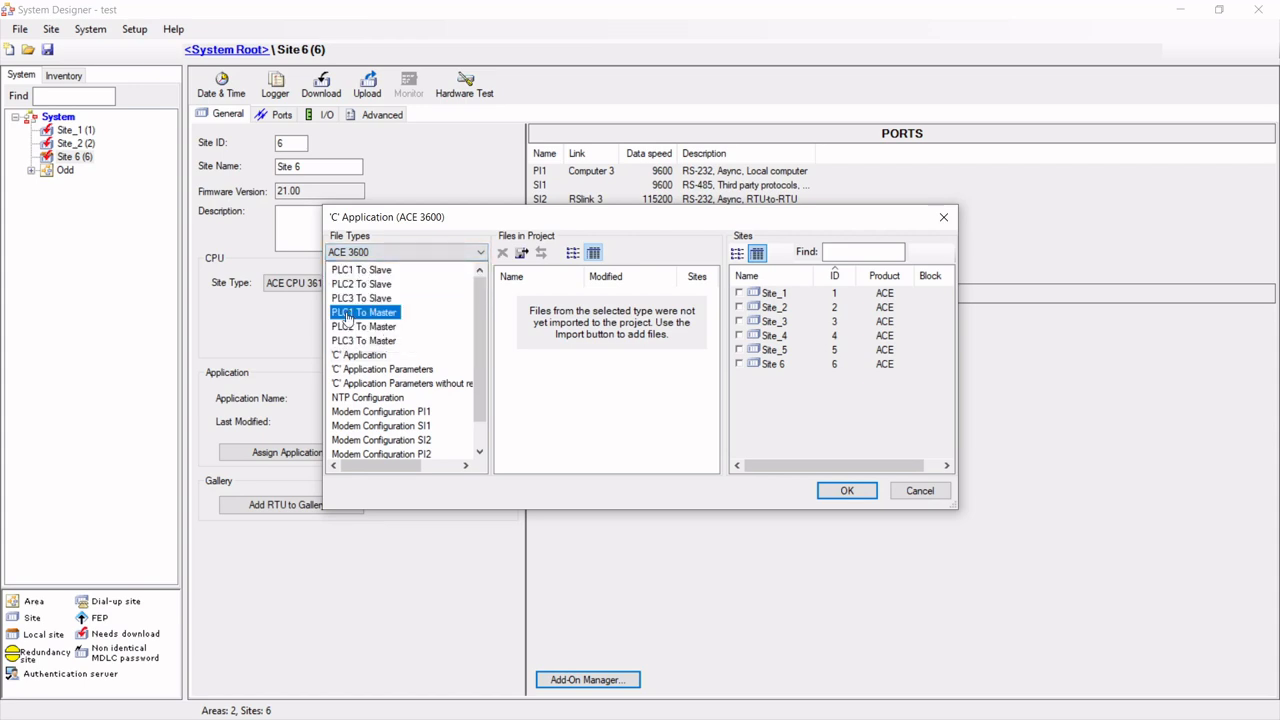
click(522, 257)
click(597, 349)
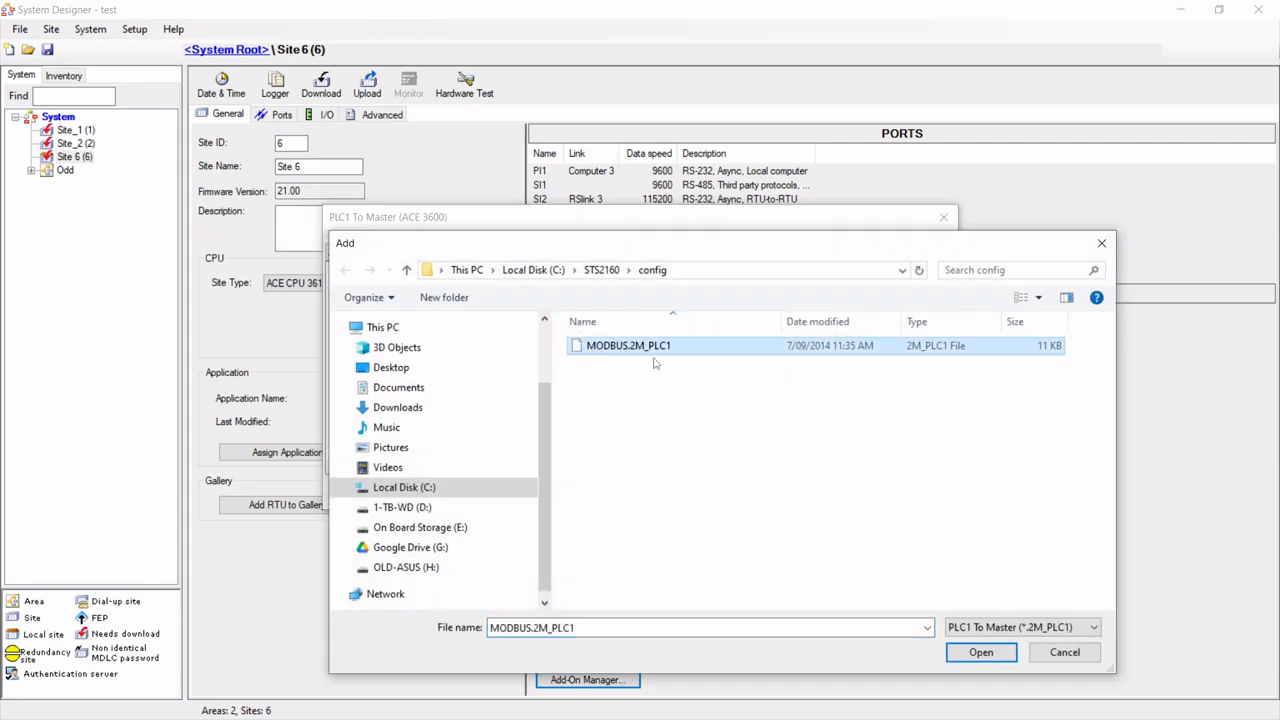
click(977, 652)
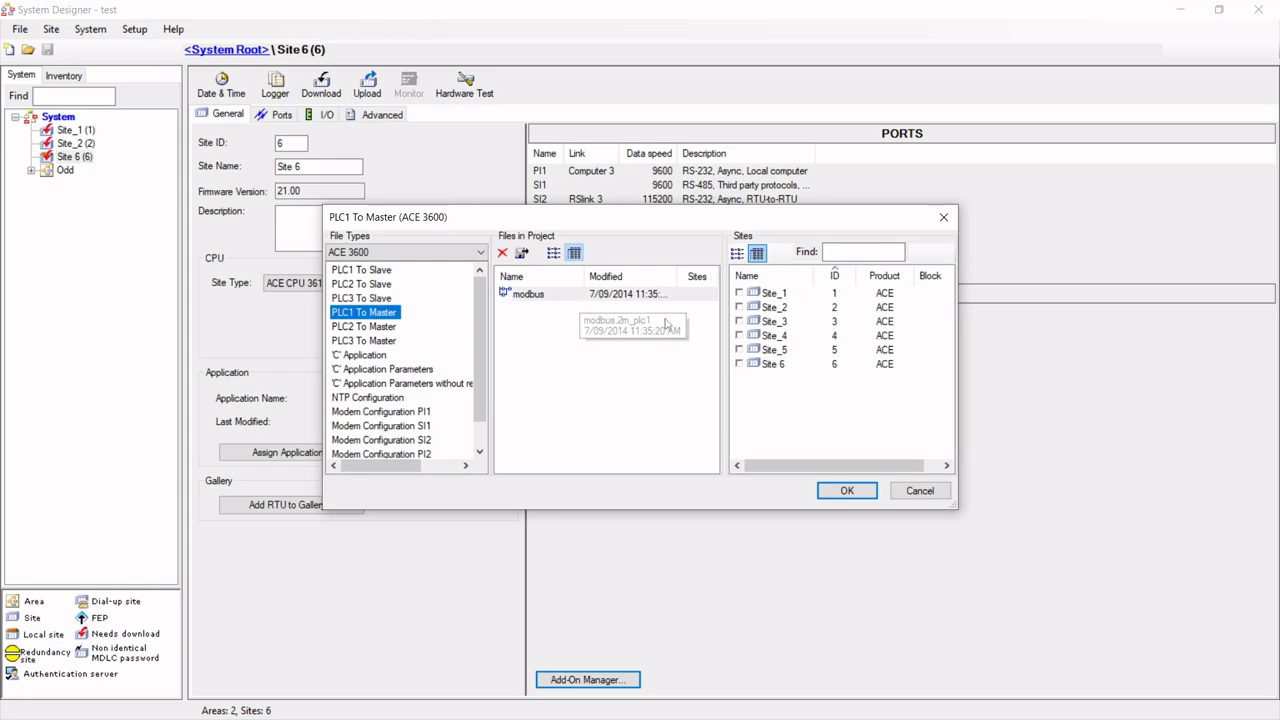
click(739, 364)
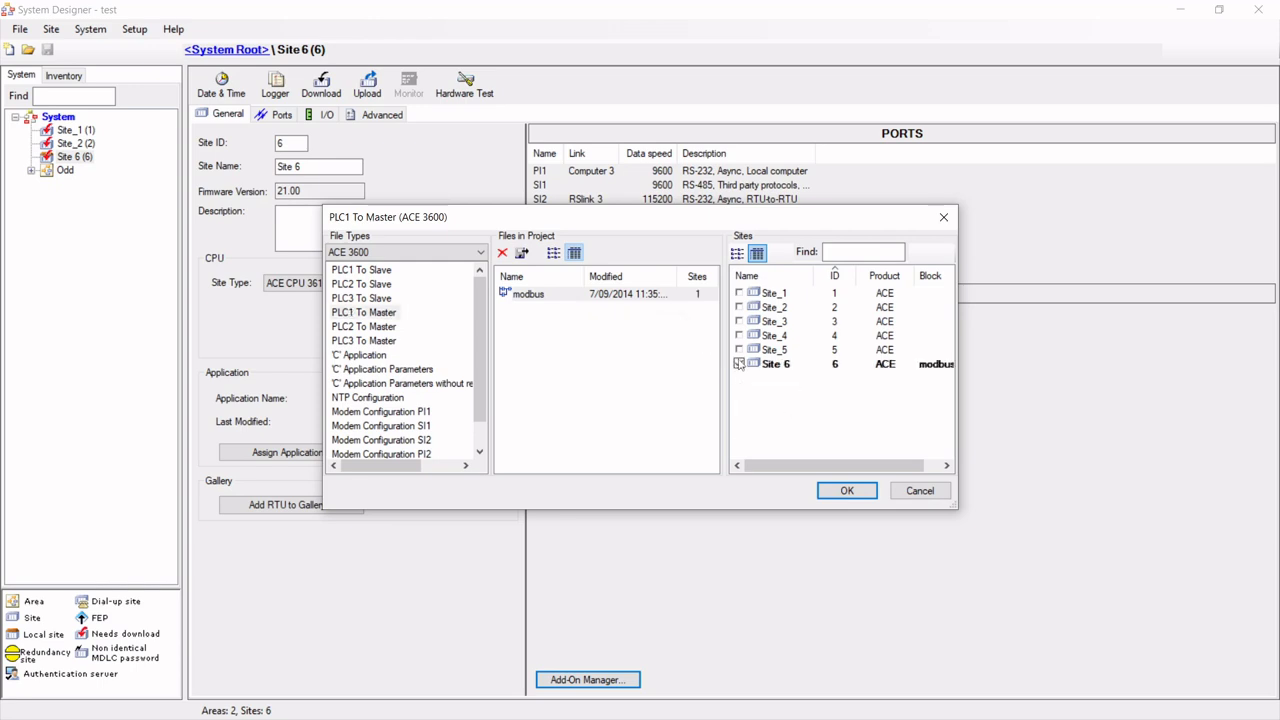
click(846, 491)
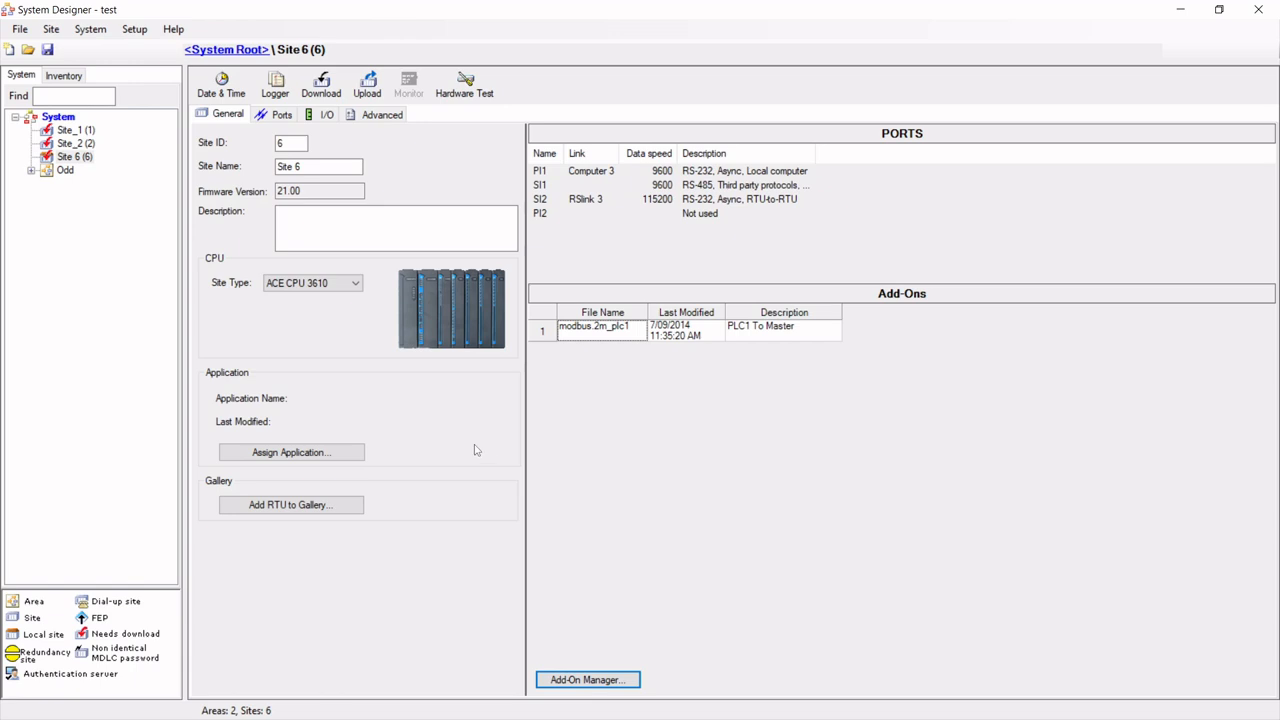
Step: Create a new application named "modbus slave" from the application assignment of Site 6
click(297, 454)
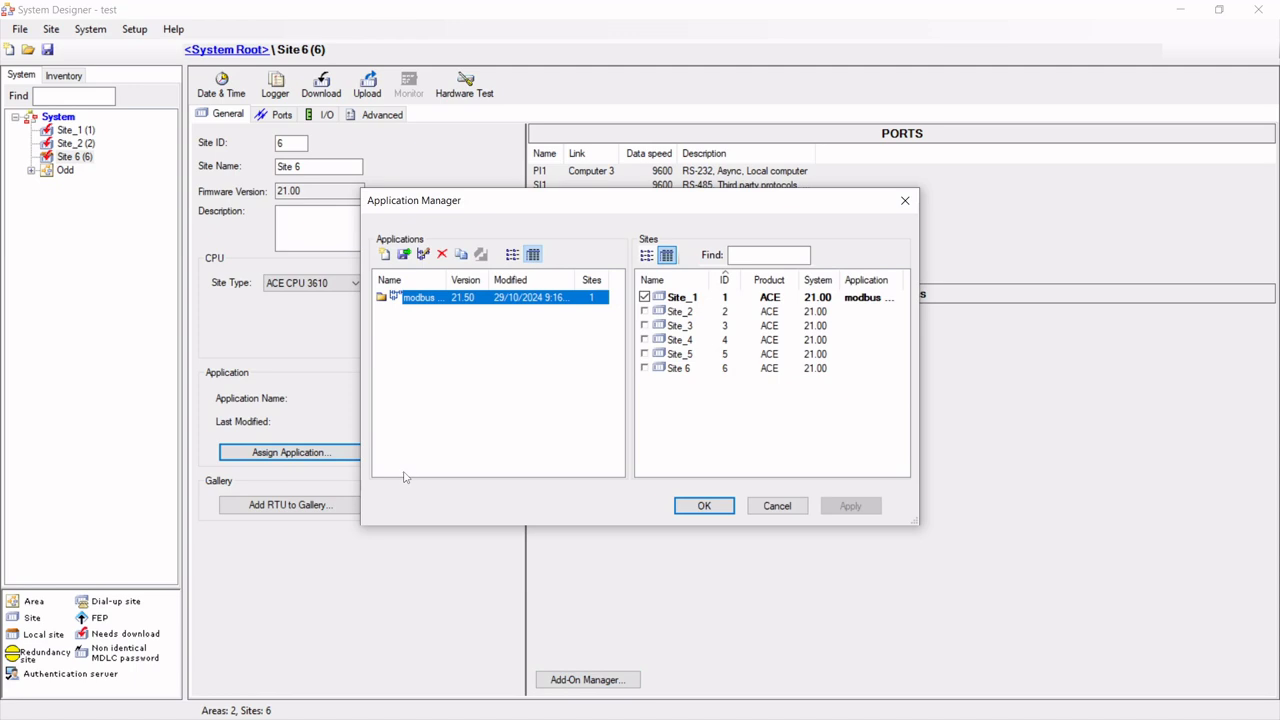
click(386, 258)
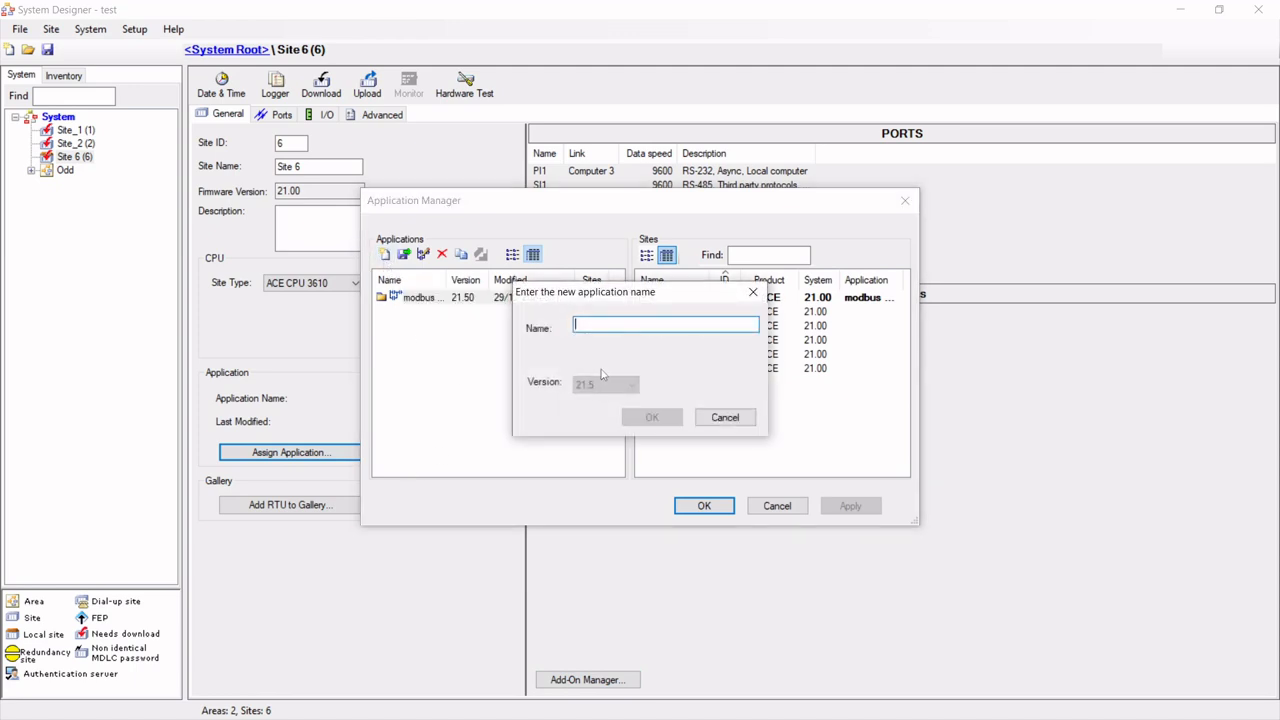
text(modbus sla)
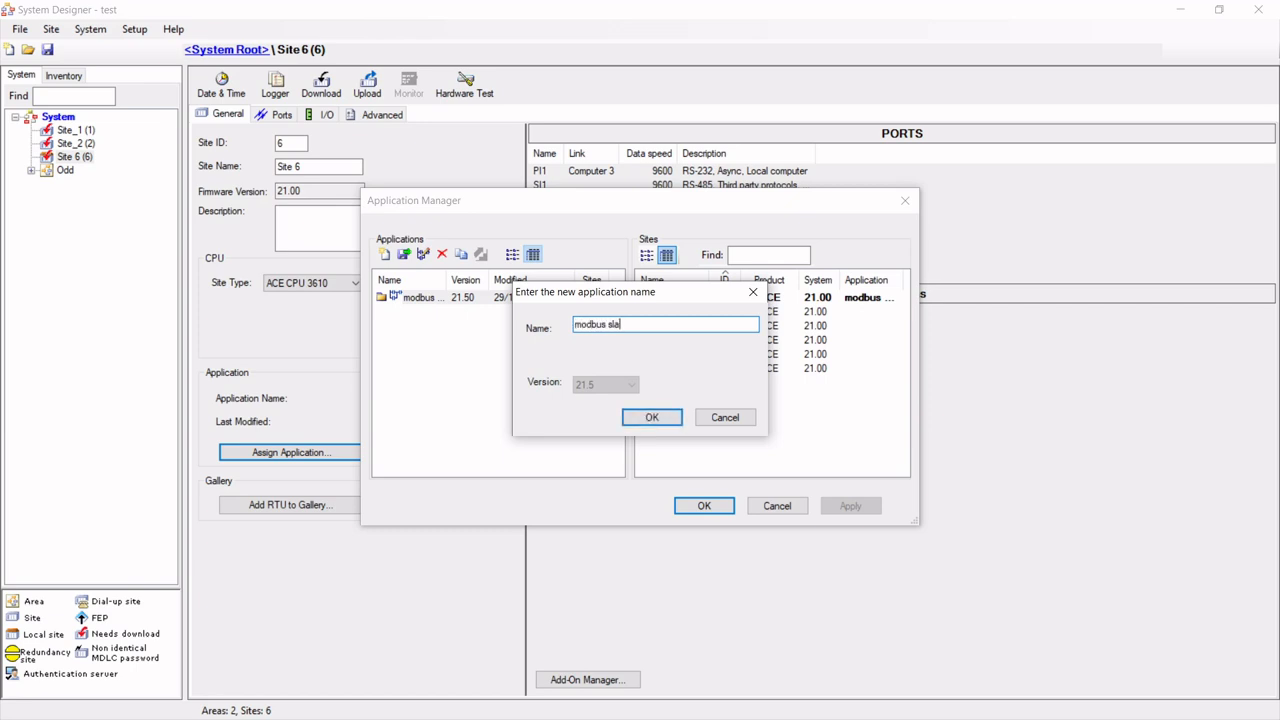
click(651, 418)
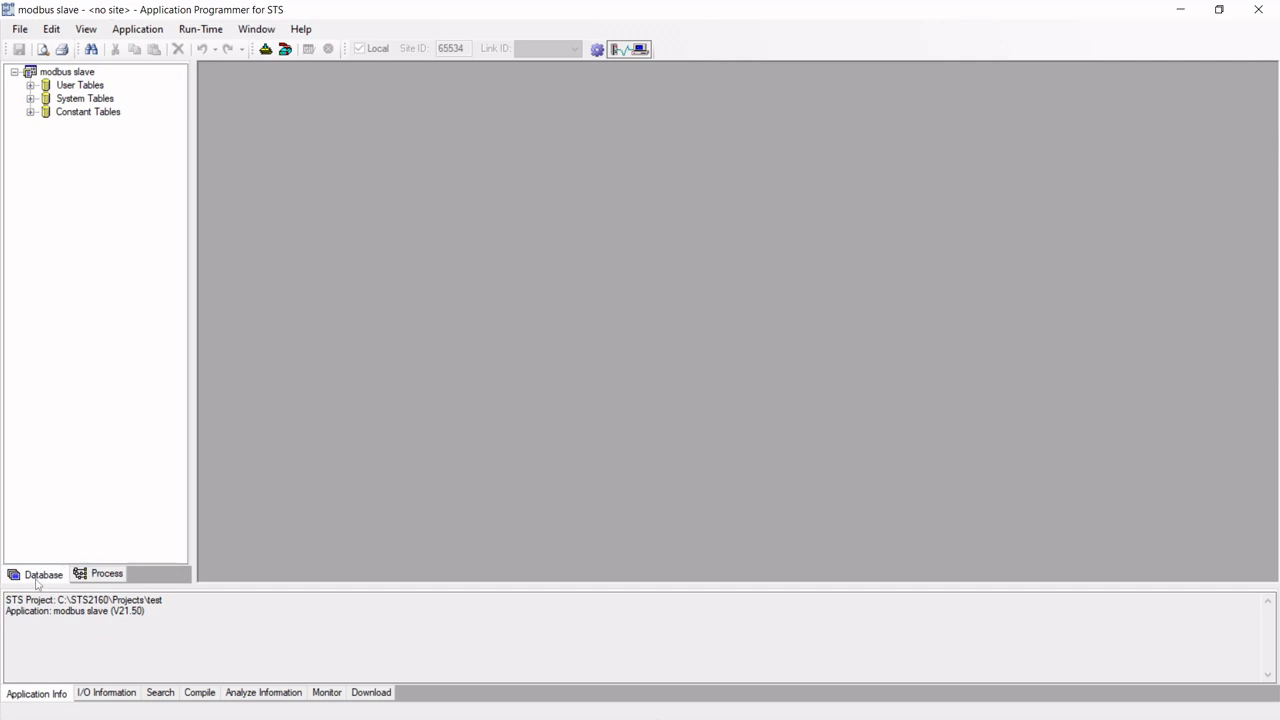
Step: In the Application Programmer, fill row 0 of the system PLC Table with PLC address 6, connected to RTU Local, via port RTU AS PLC
click(31, 98)
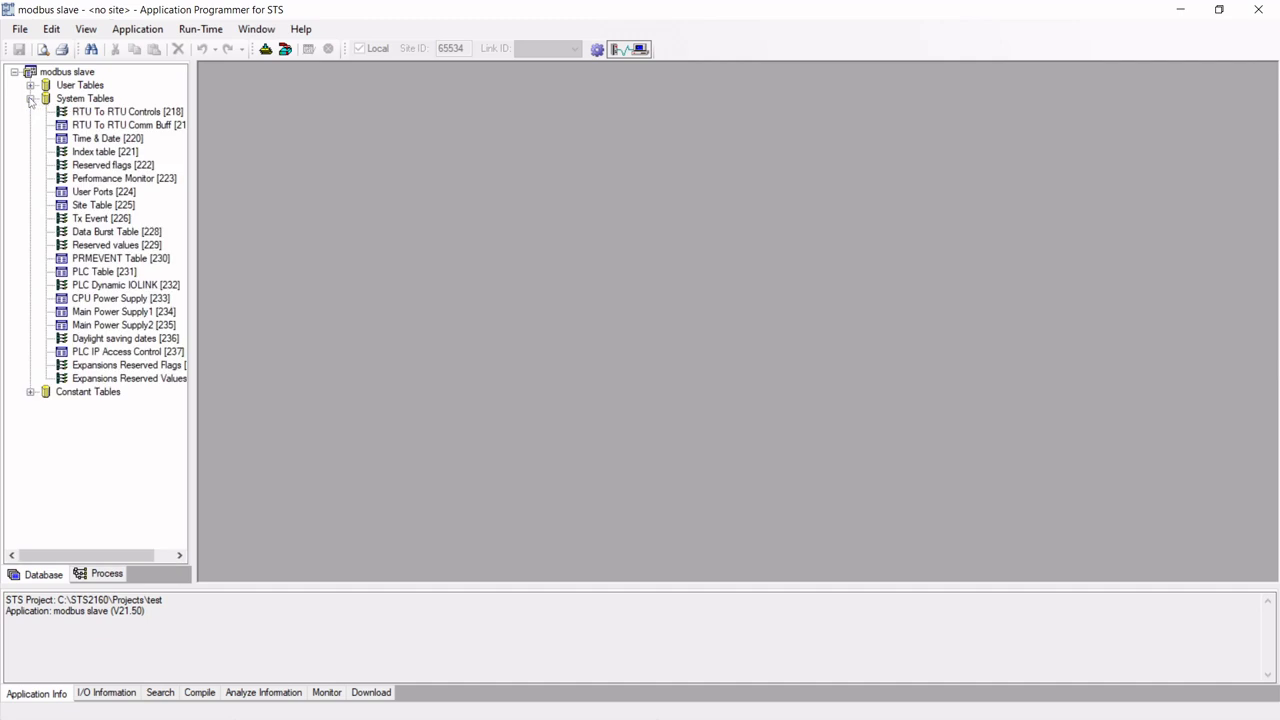
double_click(104, 272)
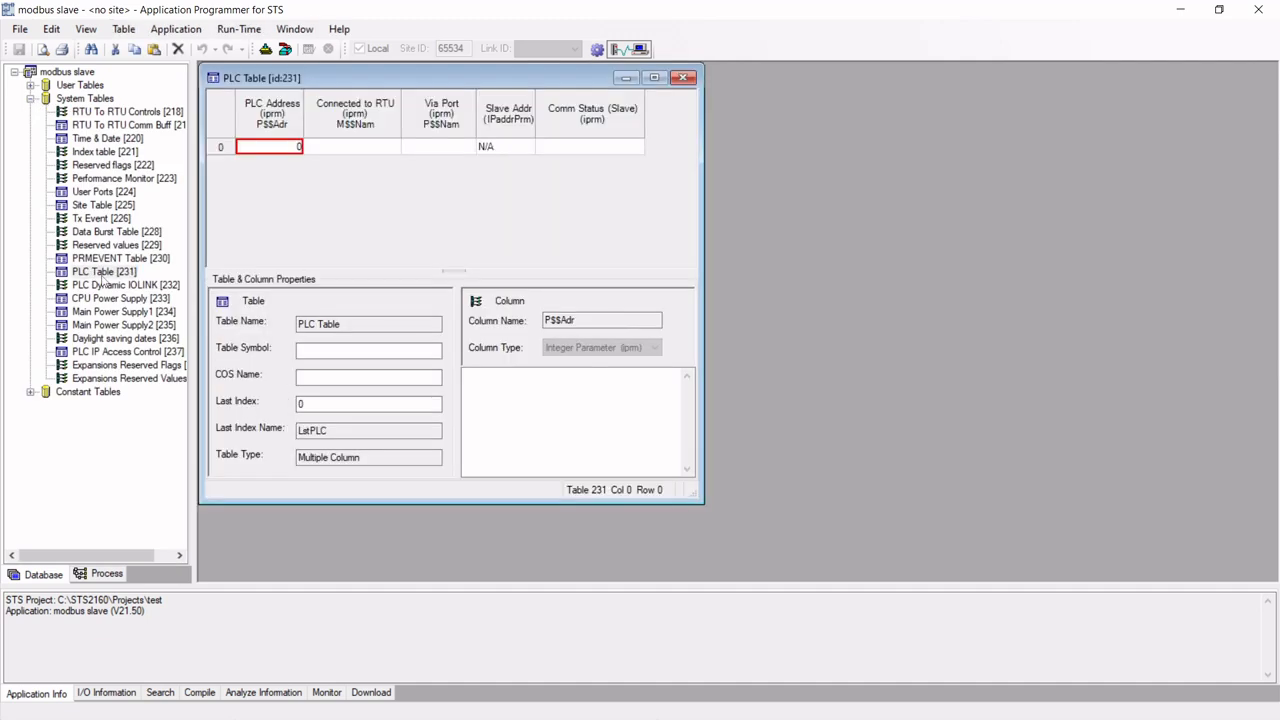
click(280, 145)
text(6)
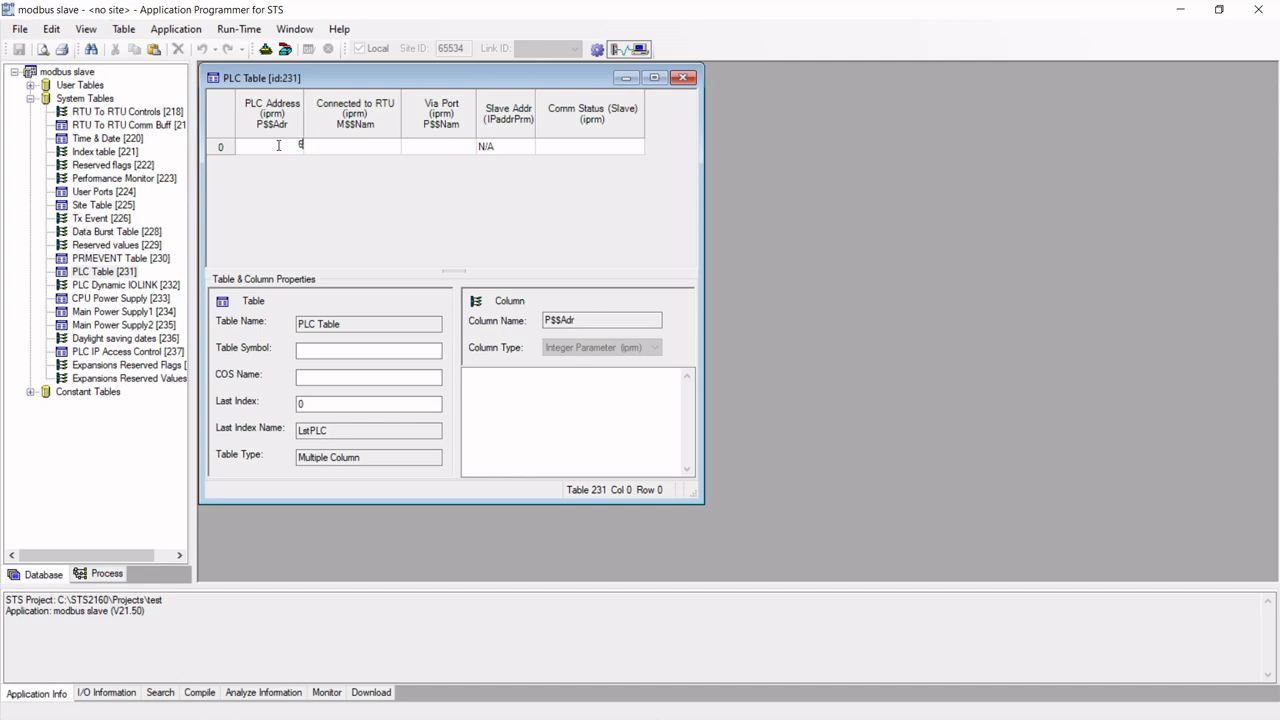
click(342, 146)
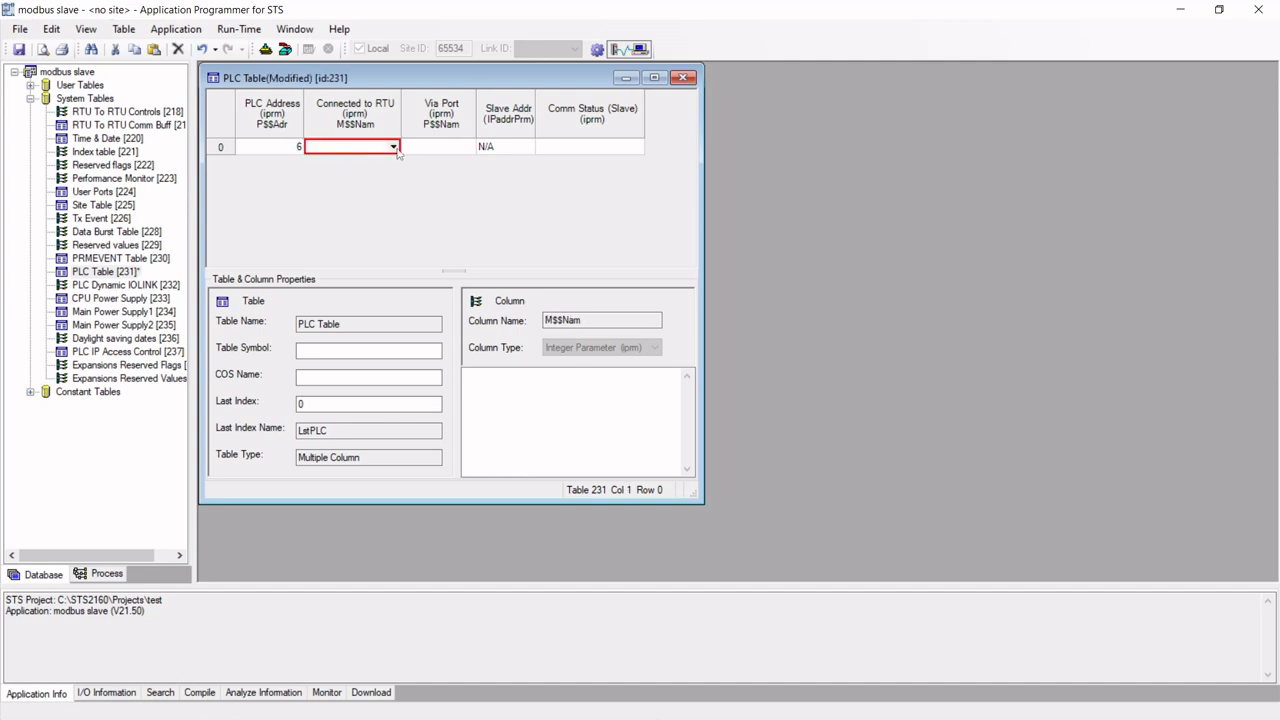
click(393, 148)
click(316, 162)
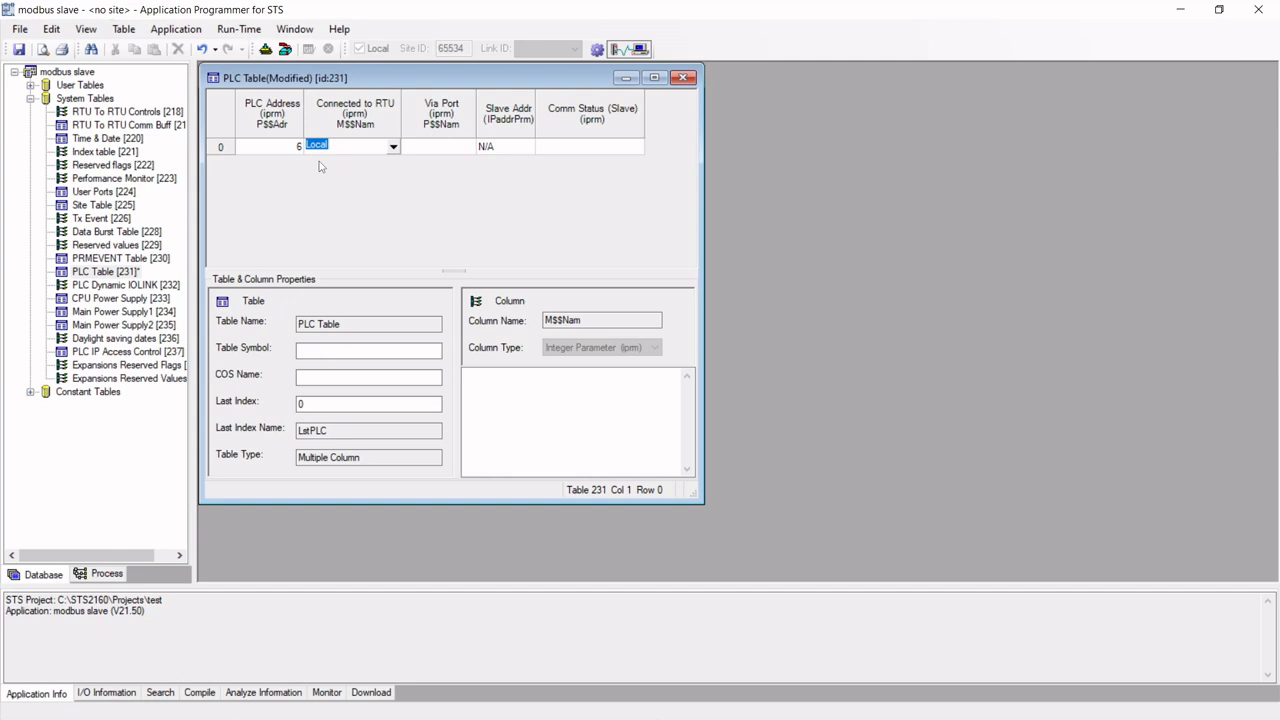
click(440, 150)
click(468, 148)
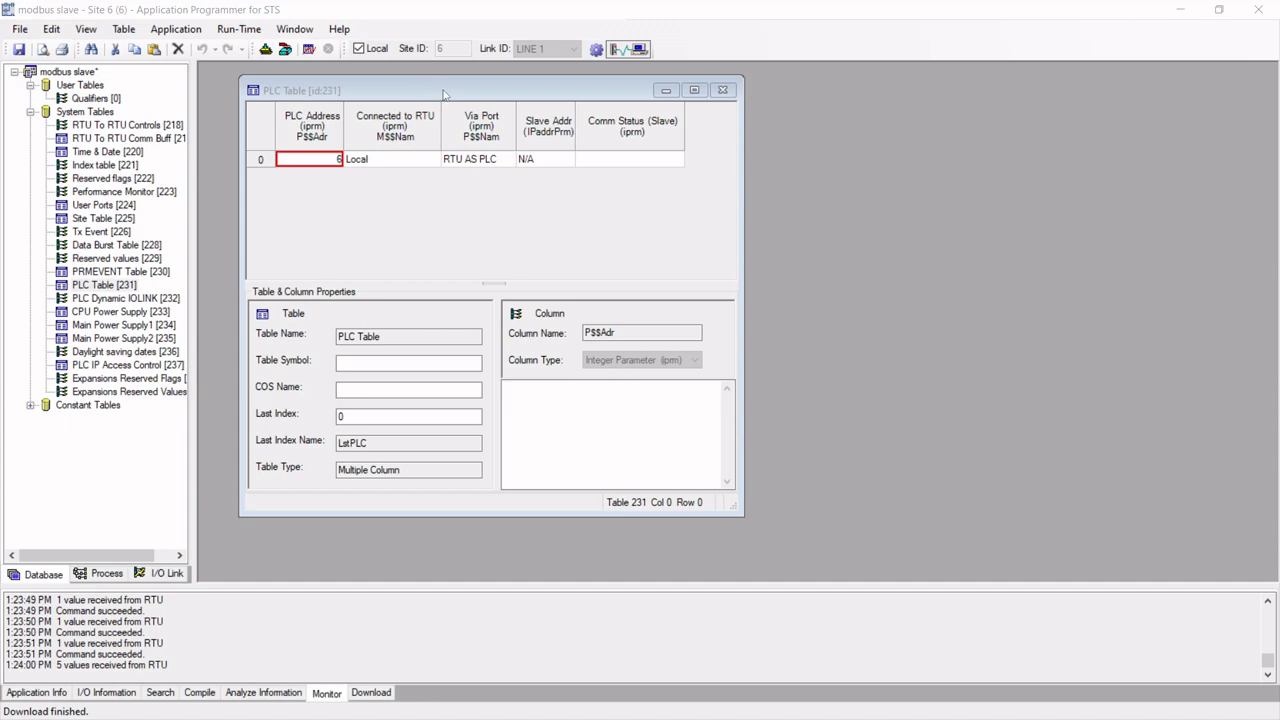
drag(444, 94, 496, 112)
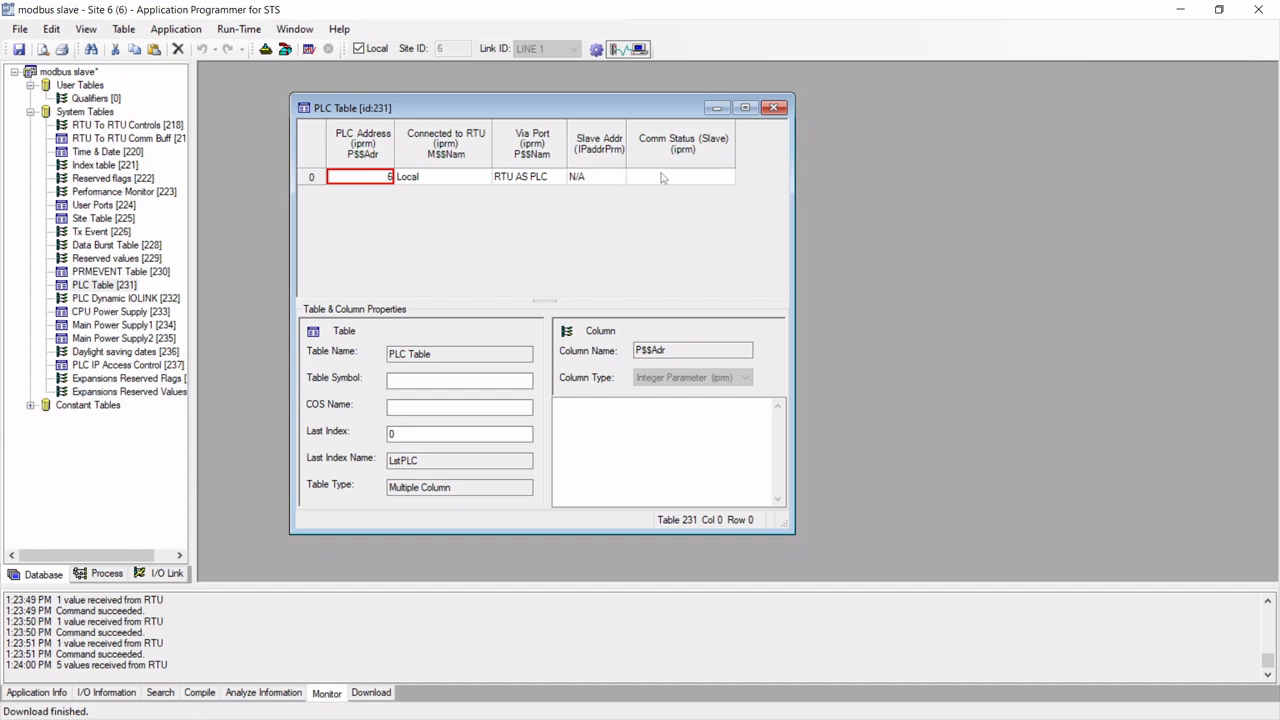
Step: Close the PLC Table and append a single-column user table named "Discrete" with symbol DI and data type Discrete (bit)
click(774, 108)
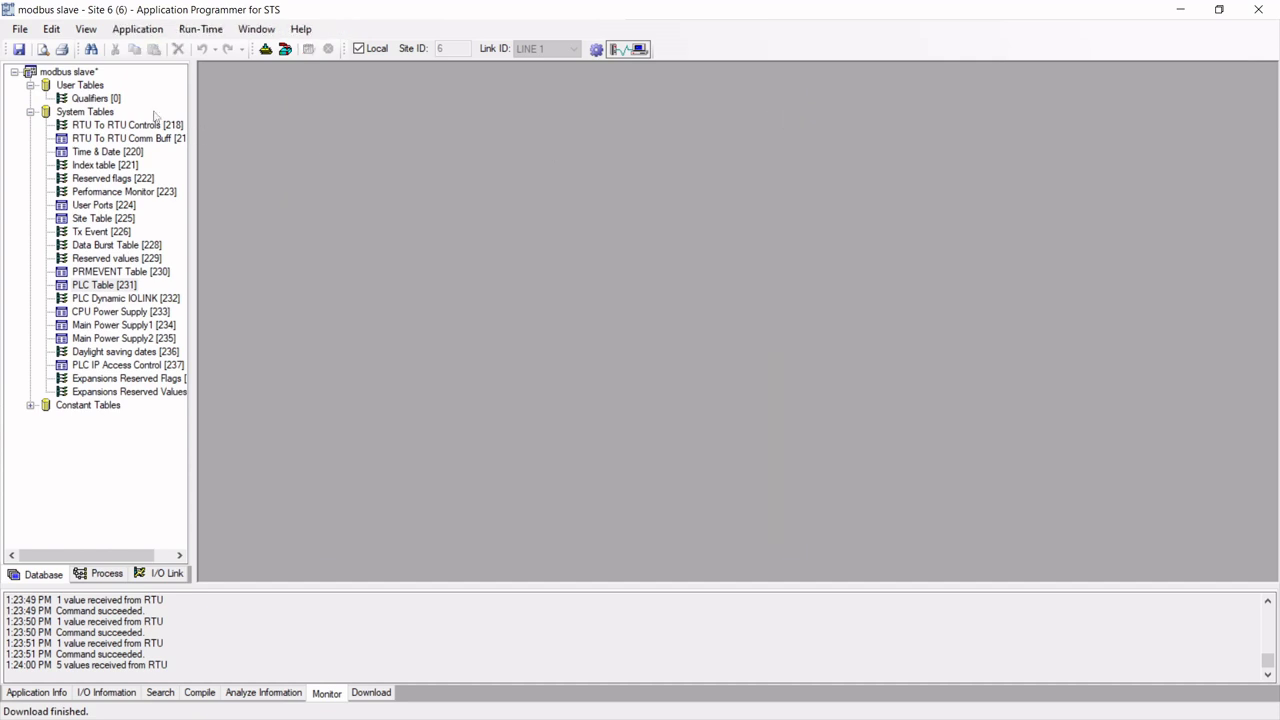
click(30, 112)
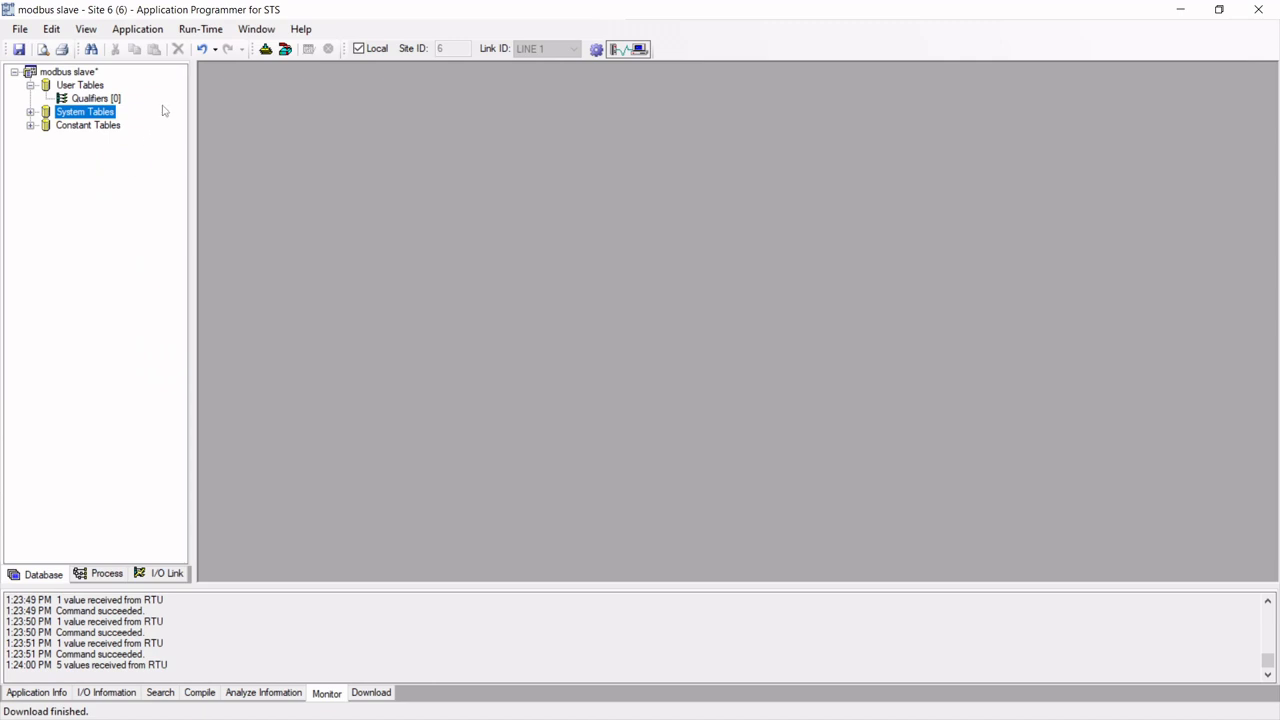
click(90, 88)
right_click(92, 90)
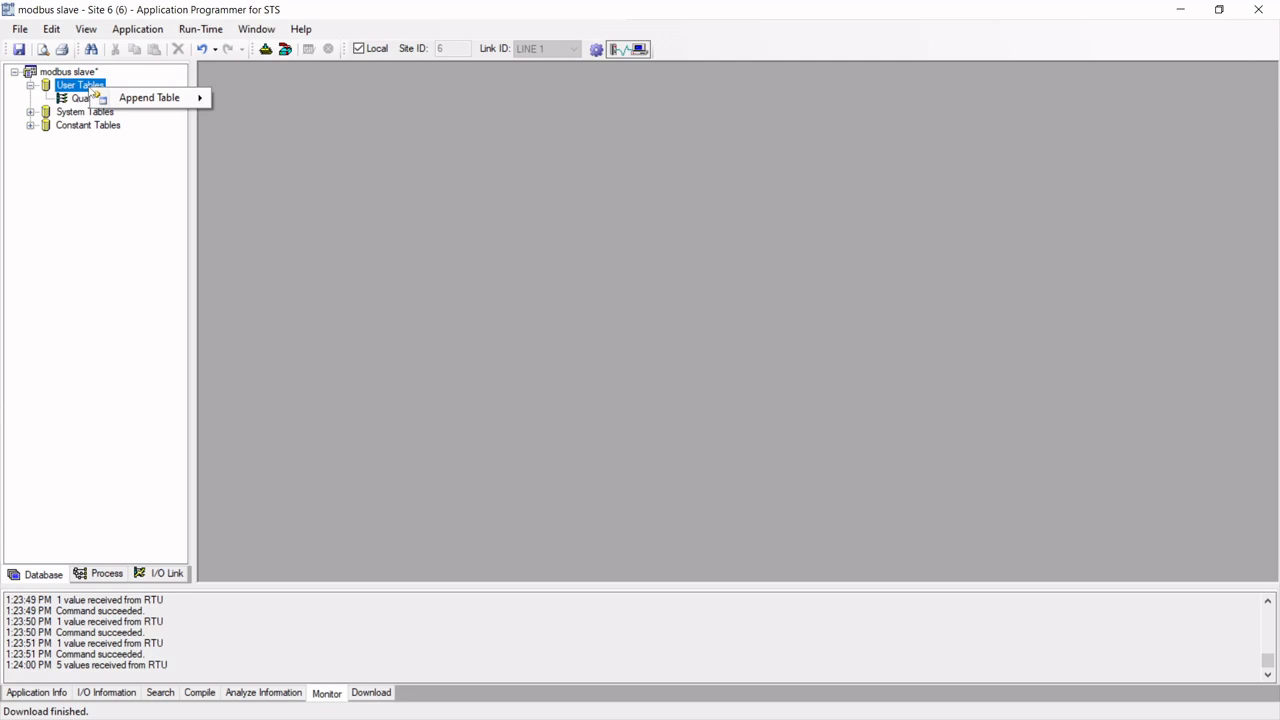
mouse_move(147, 100)
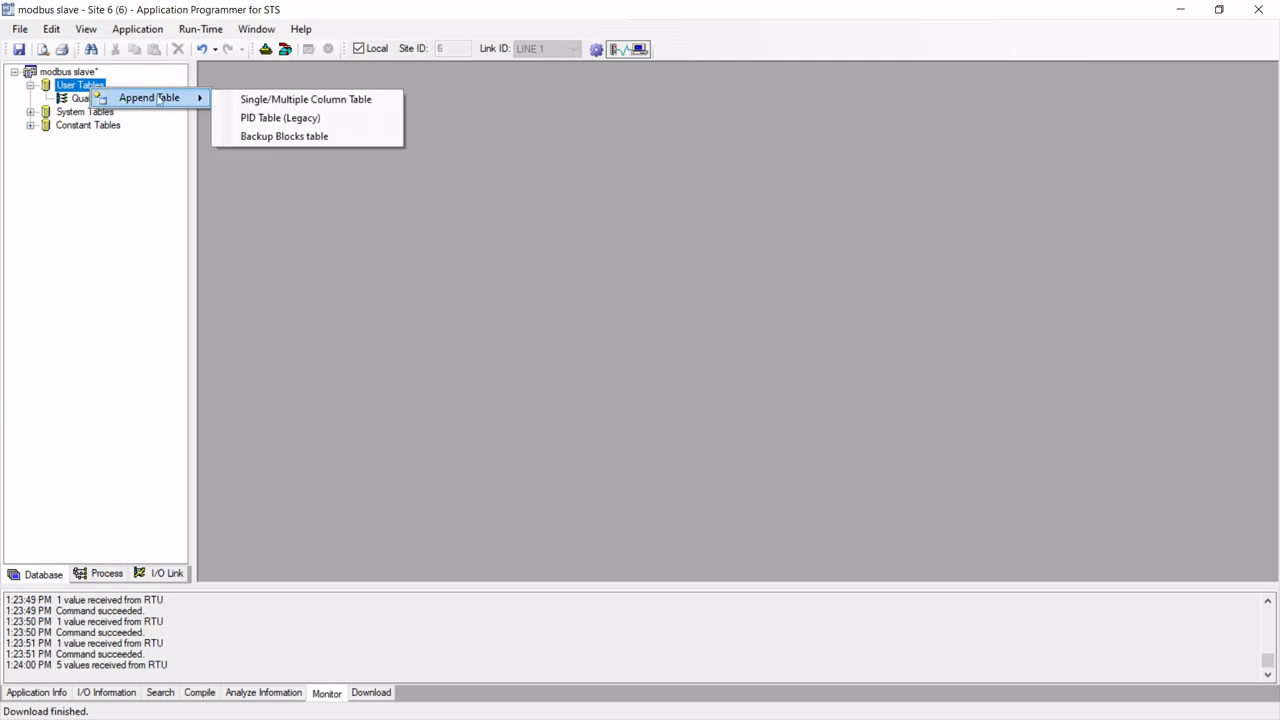
click(264, 101)
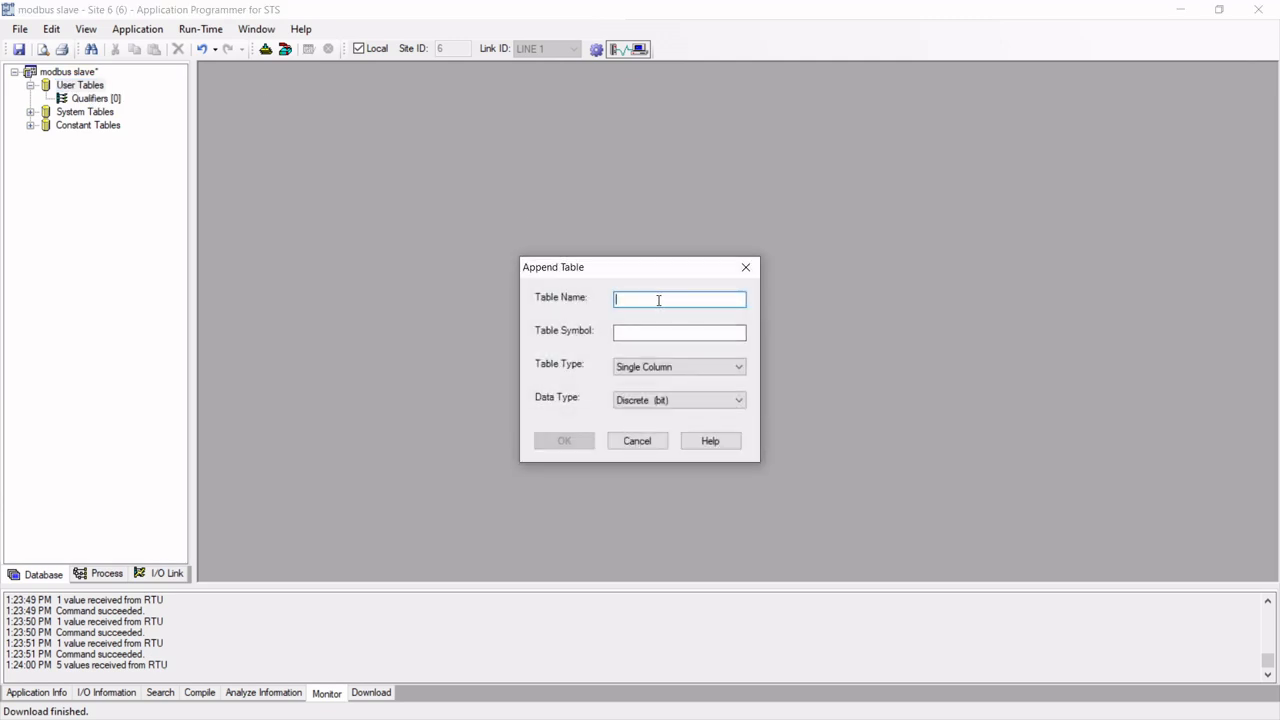
text(Dis)
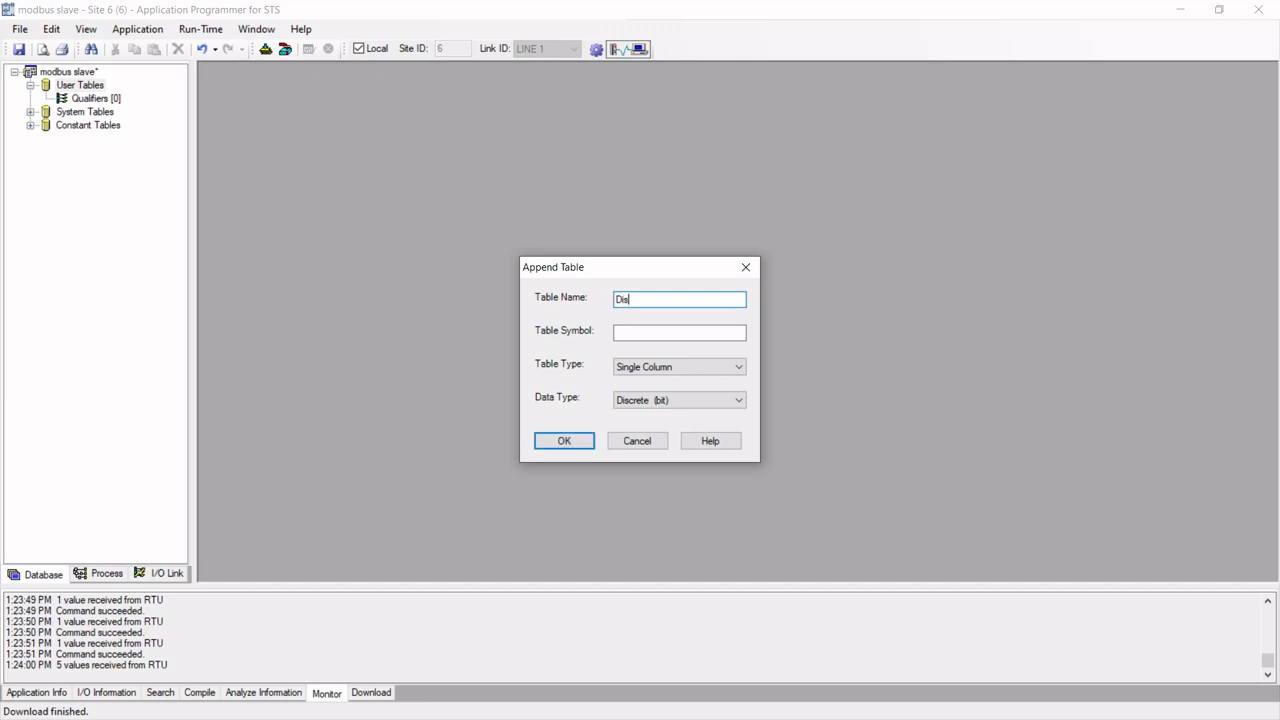
text(crete)
click(673, 333)
text(DI)
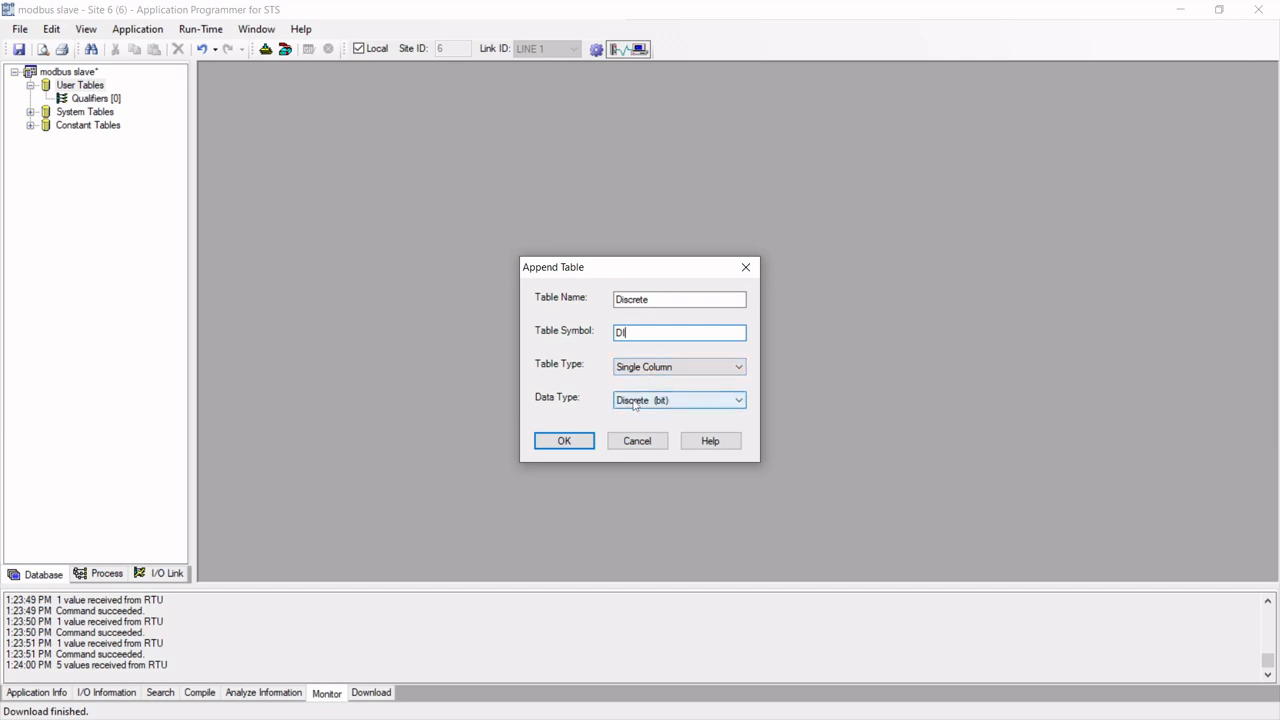
click(566, 442)
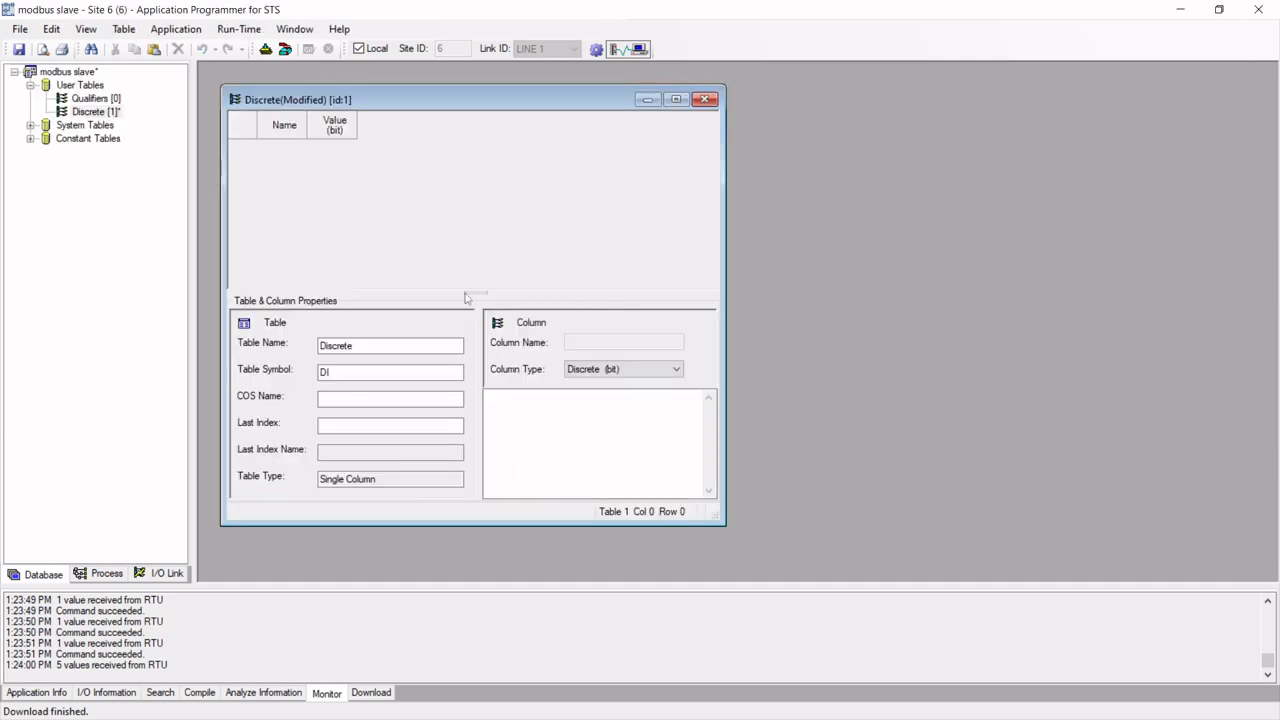
Step: Set the Discrete table's last index to 4 and paste the MODBUS address mapping formula into its column description
click(353, 424)
text(4)
key(Return)
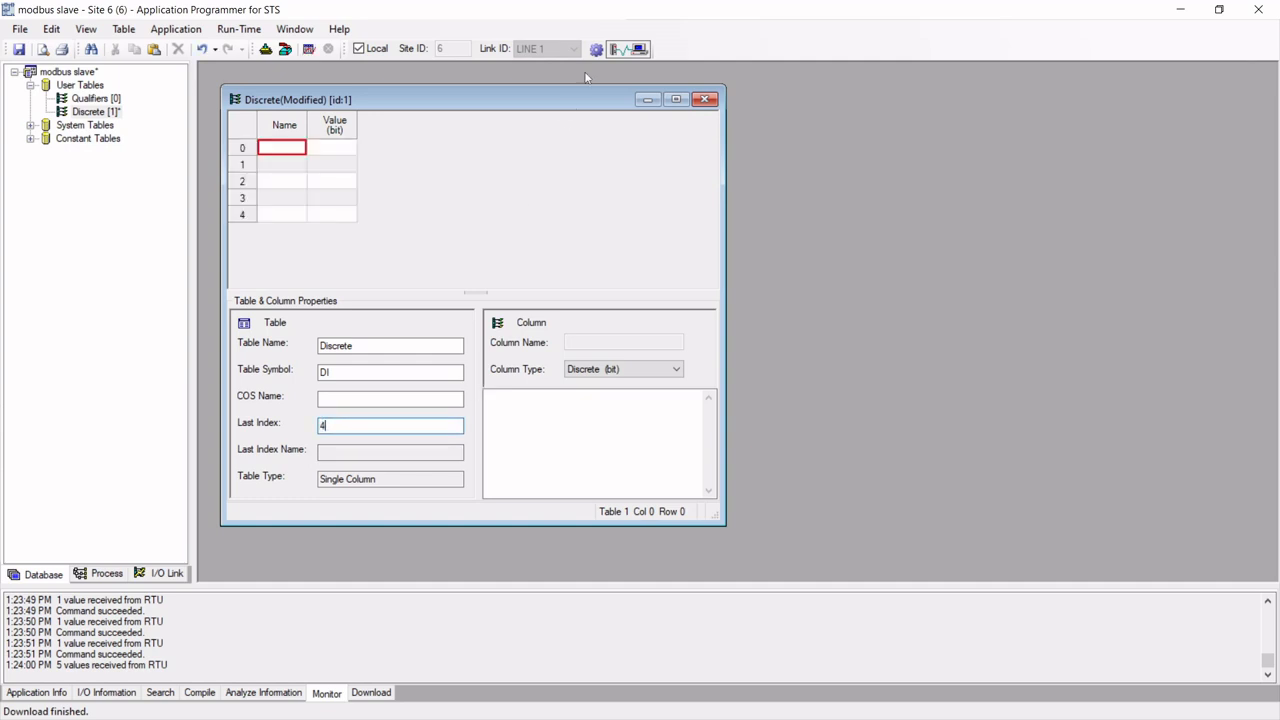
click(675, 100)
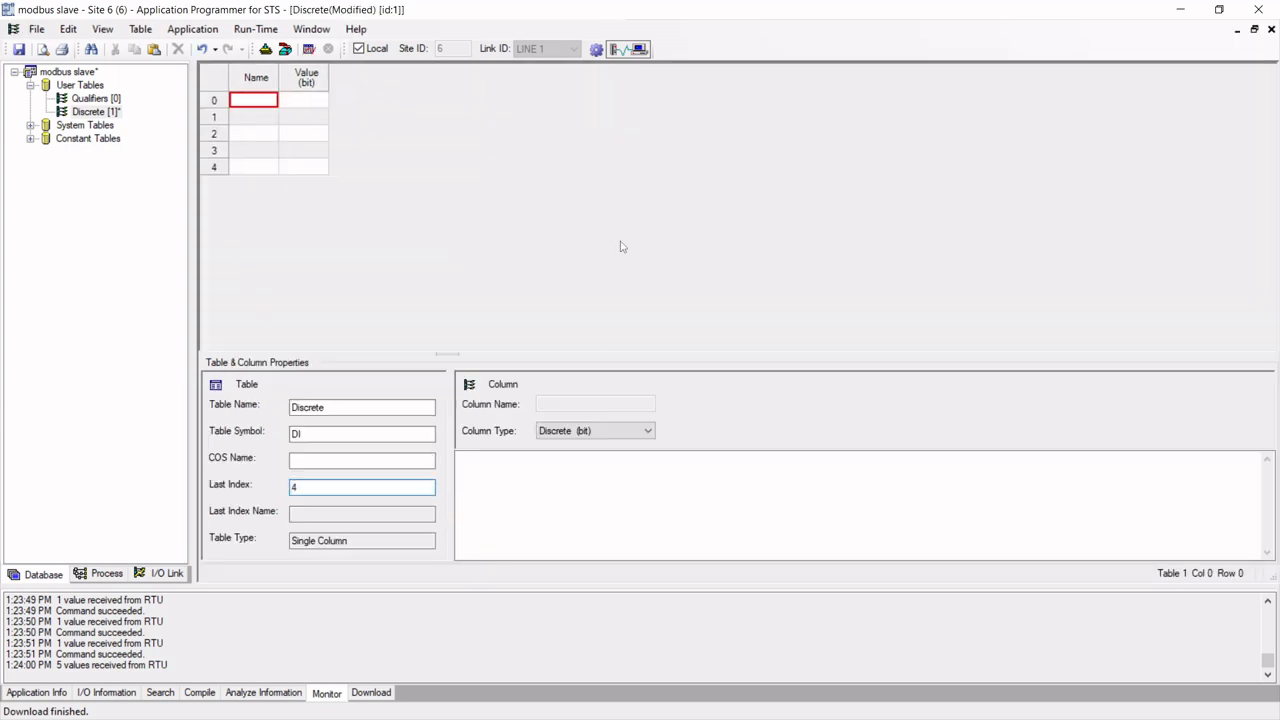
right_click(463, 468)
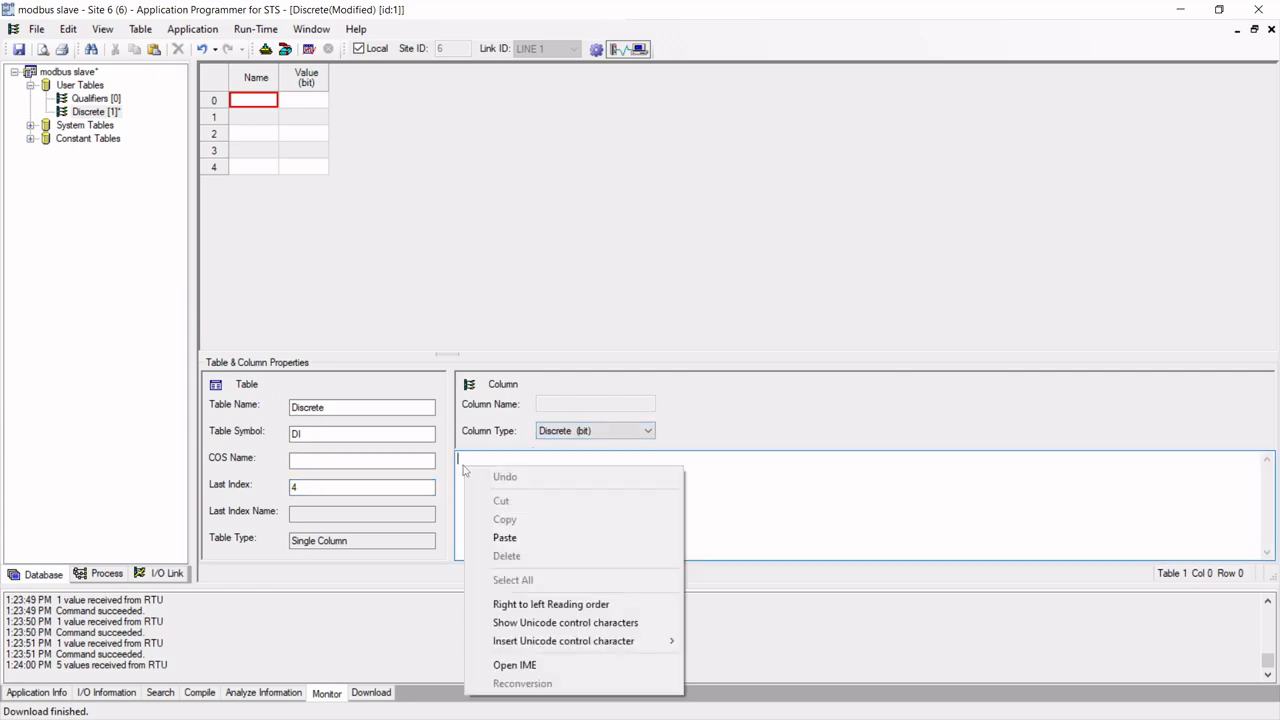
click(533, 538)
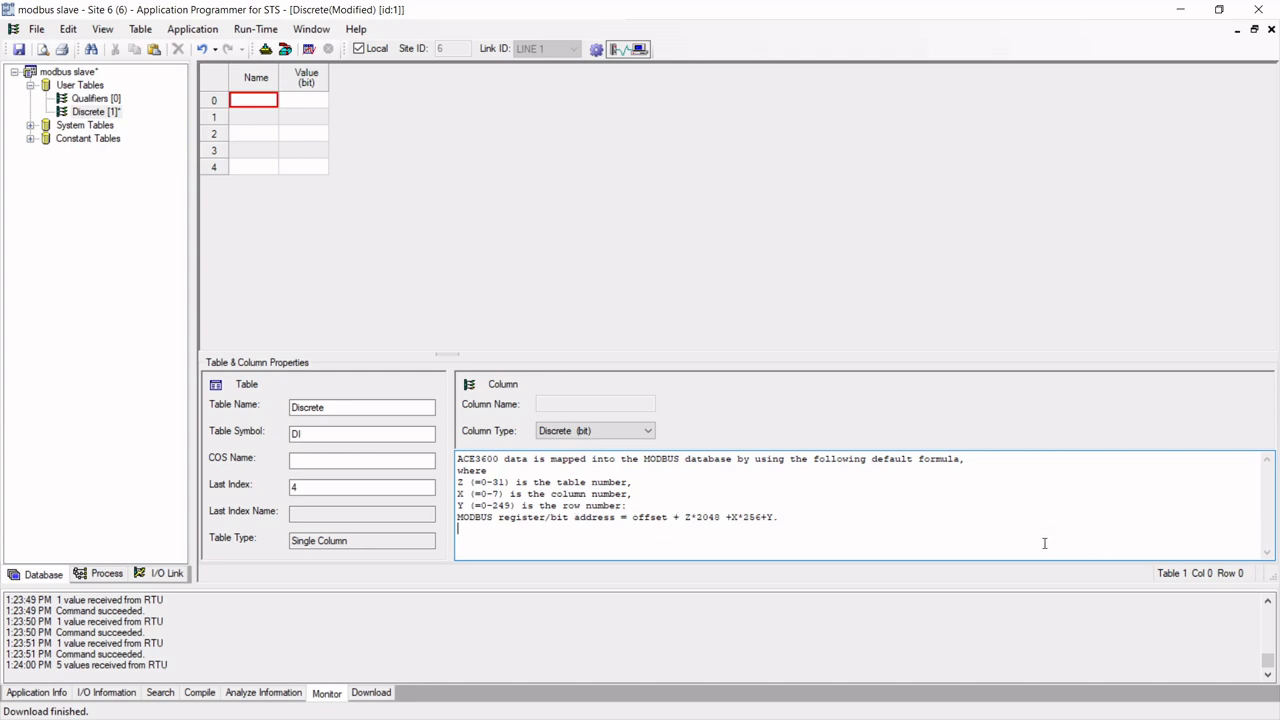
Step: Name rows 0 to 4 of the Discrete table D1, D2, D3, D4 and D5
click(257, 103)
text(D1)
click(250, 122)
text(D2)
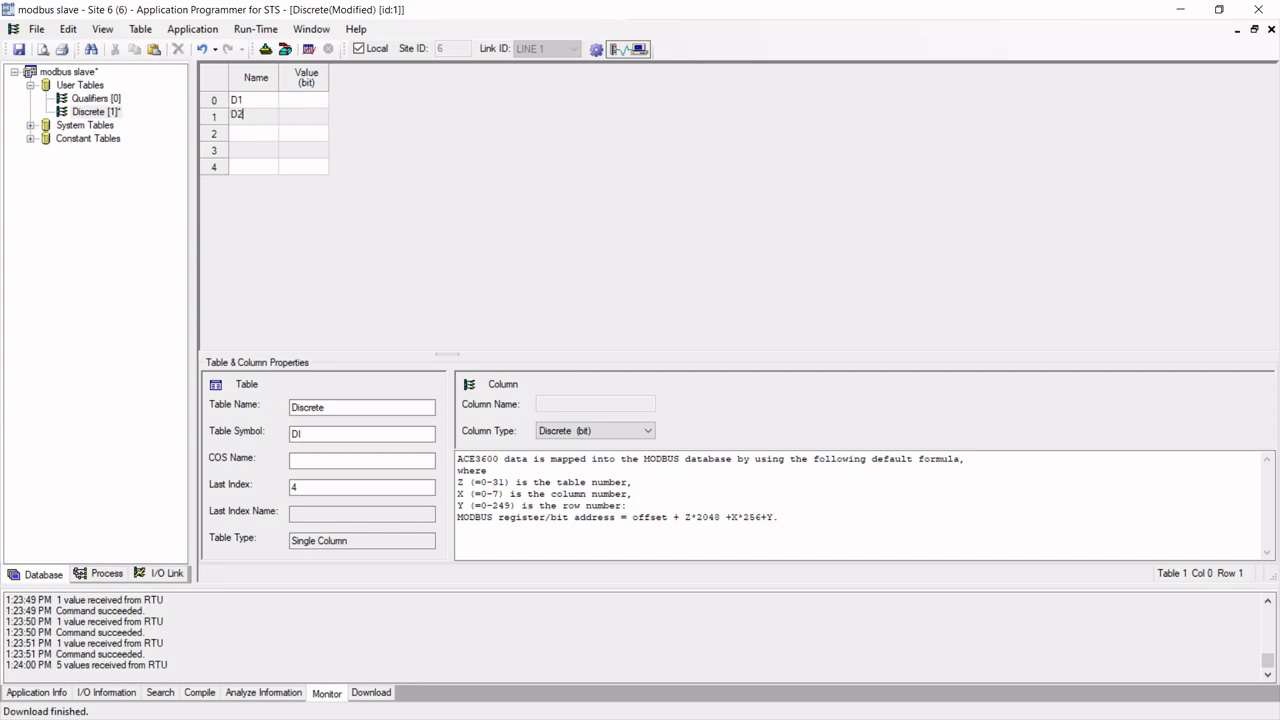
click(244, 139)
text(D3)
click(239, 158)
text(D4)
click(243, 171)
text(D5)
key(Return)
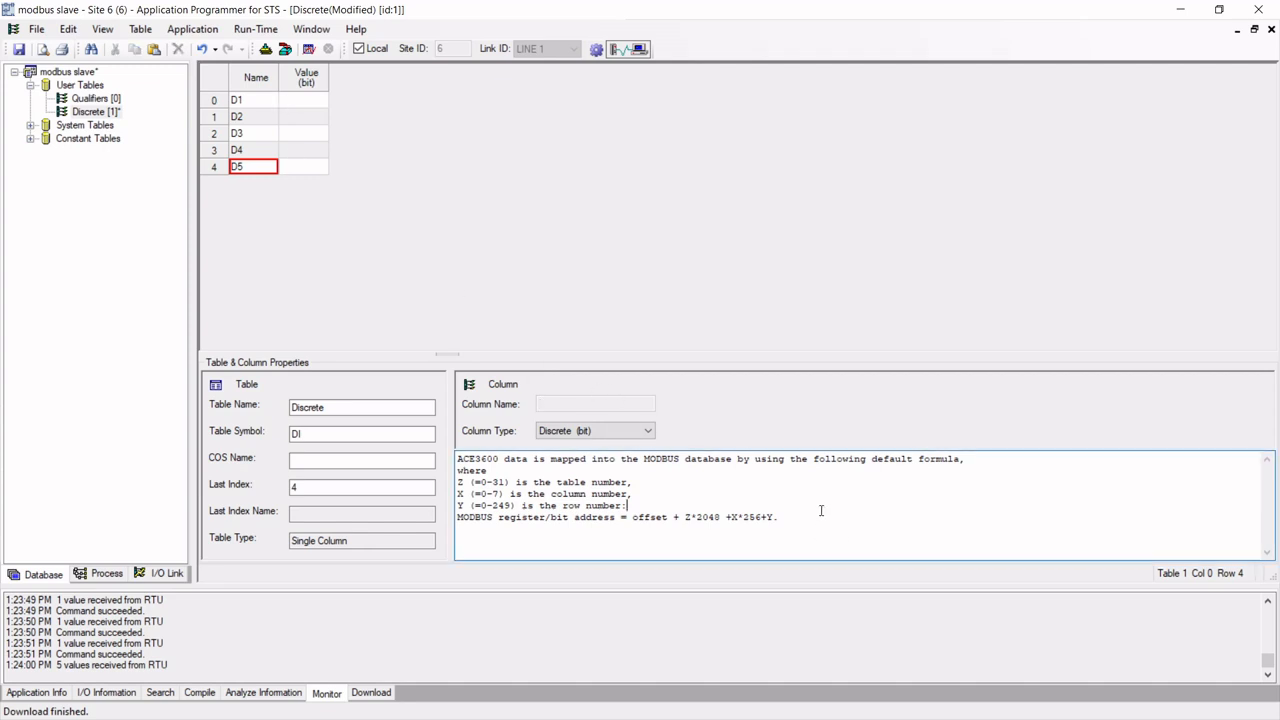
Step: Work out the first row's MODBUS address from the formula as 1*2048+0*256+0=2048
drag(822, 513, 833, 508)
key(Right)
key(Return)
text(1*2)
text(048)
text(+)
text(0*)
text(256)
text(+)
text(0)
key(Return)
key(BackSpace)
text(=2048)
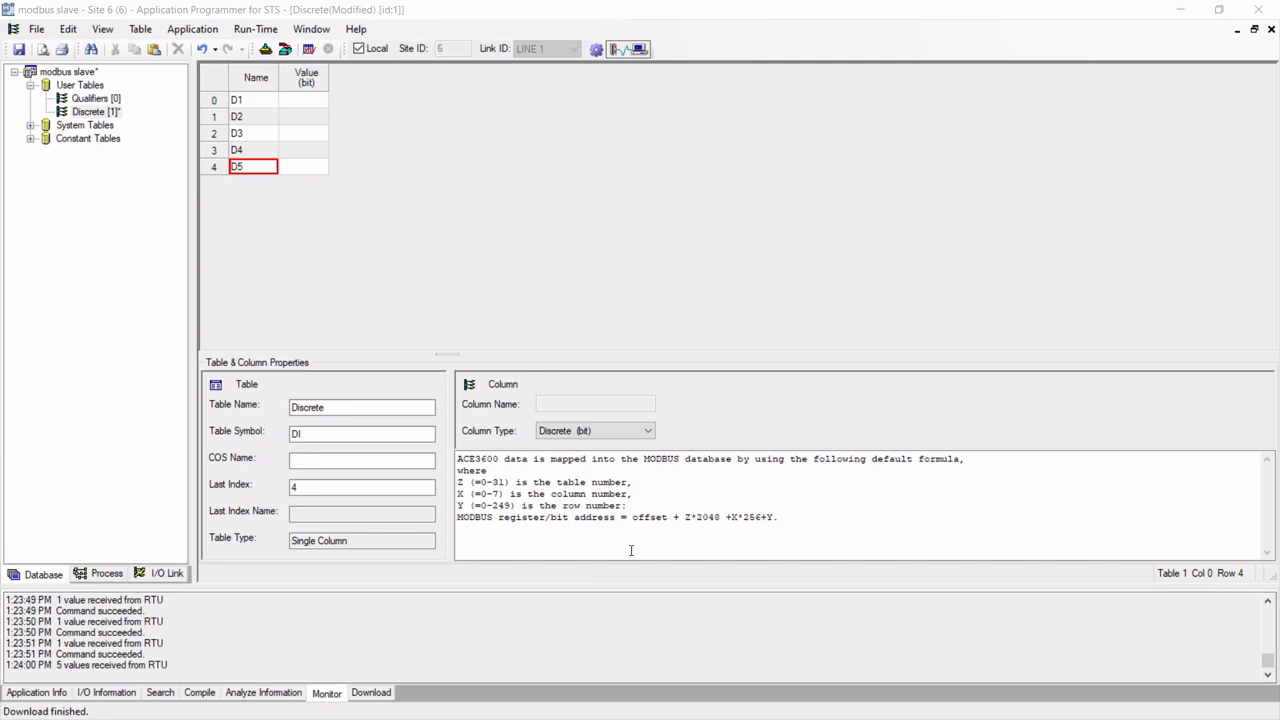
Step: List the row addresses 2048, 2049, 2050, 2051 and 2052 below the formula in the column description
click(481, 530)
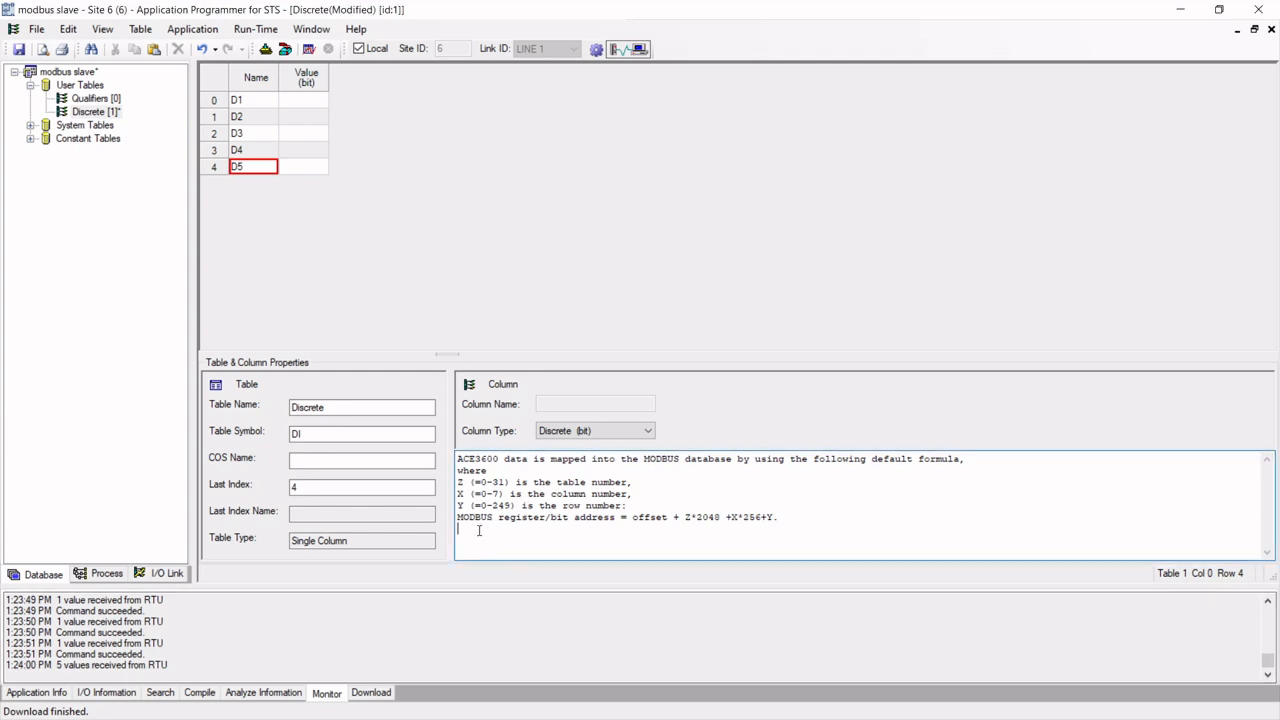
text(2048)
key(Return)
text(2049)
key(Return)
text(2050)
key(Return)
text(2021)
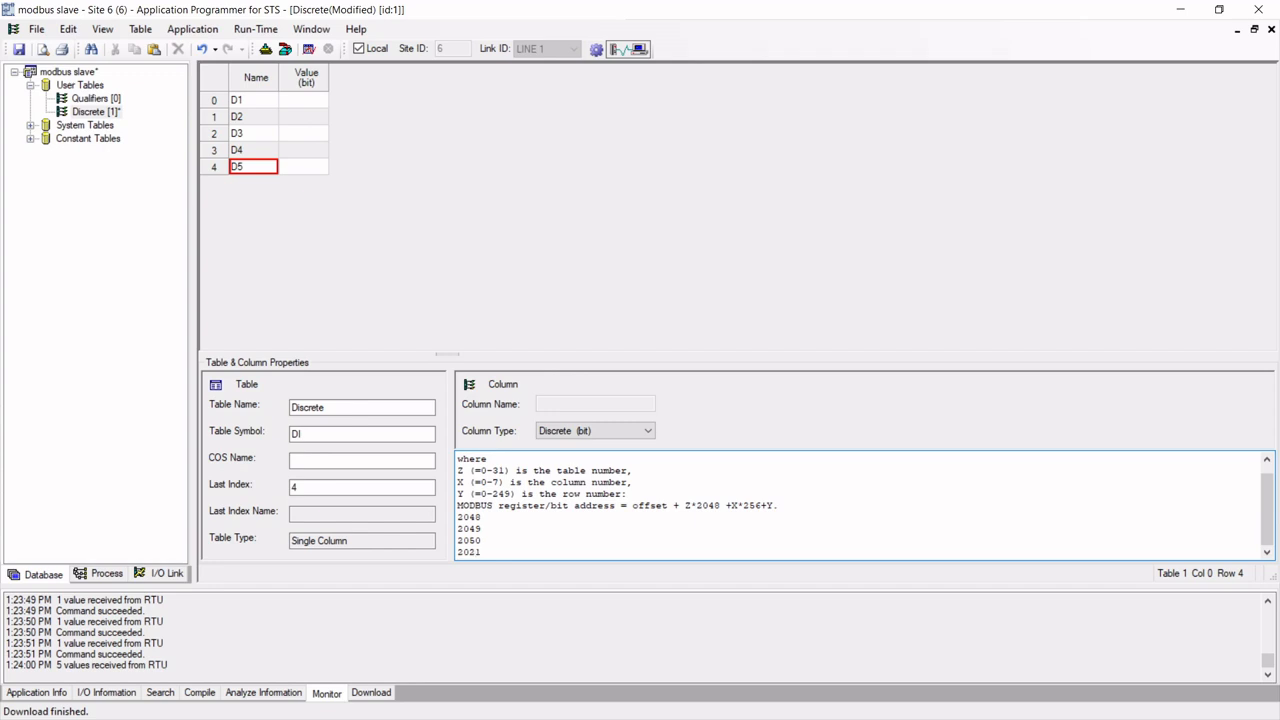
key(BackSpace)
key(BackSpace)
text(51)
key(Return)
text(2052)
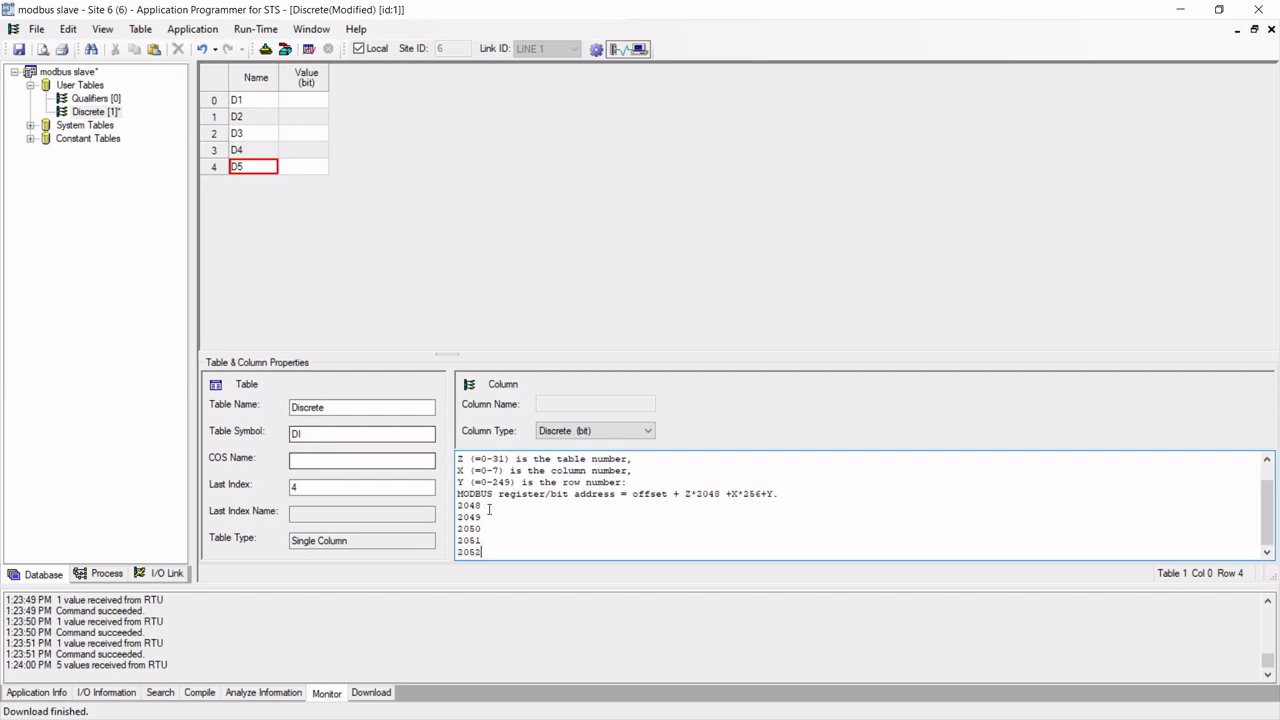
Step: Switch to QModBus beside the Application Programmer and send the Read Coils request to slave 6 for five coils from address 2048
click(1220, 20)
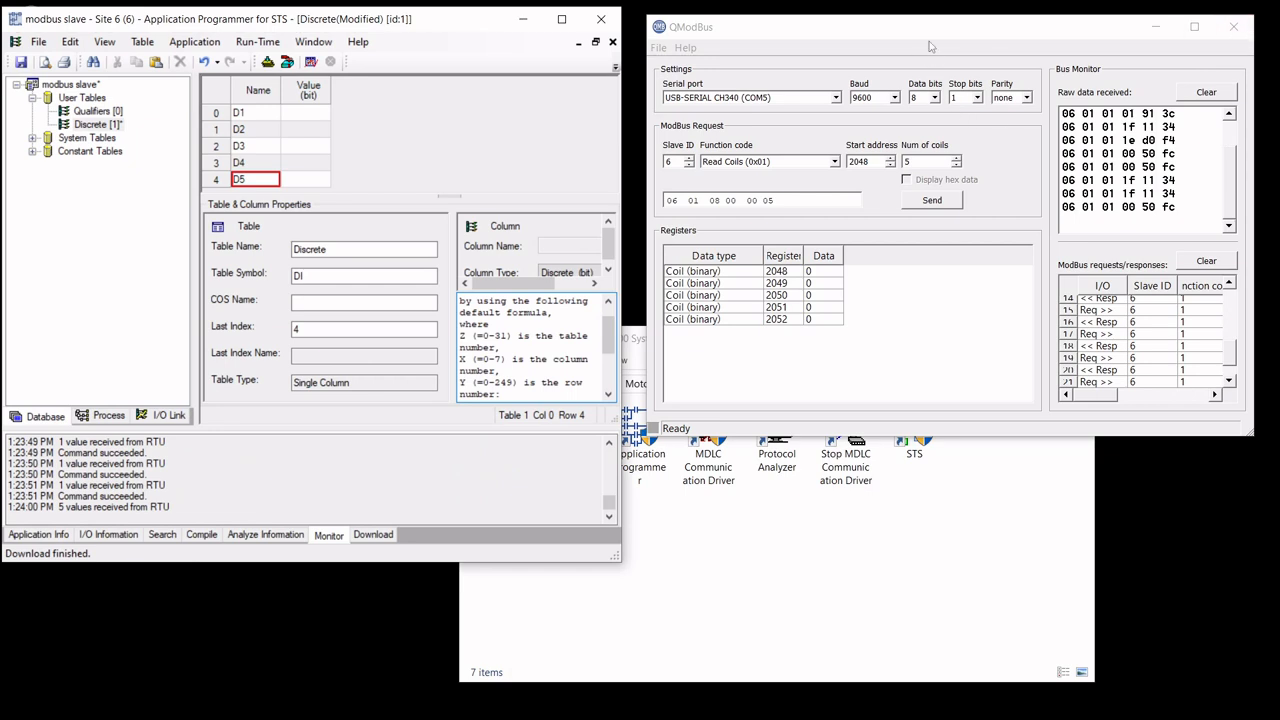
drag(934, 29, 911, 32)
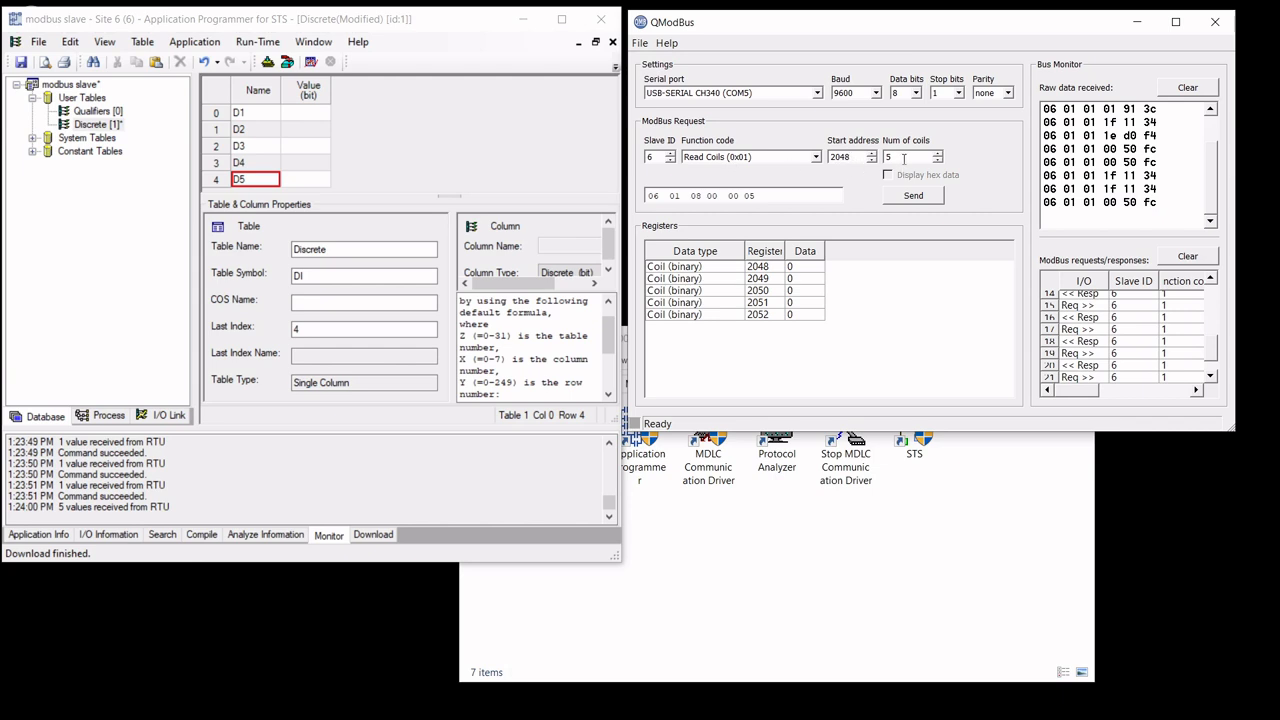
click(893, 197)
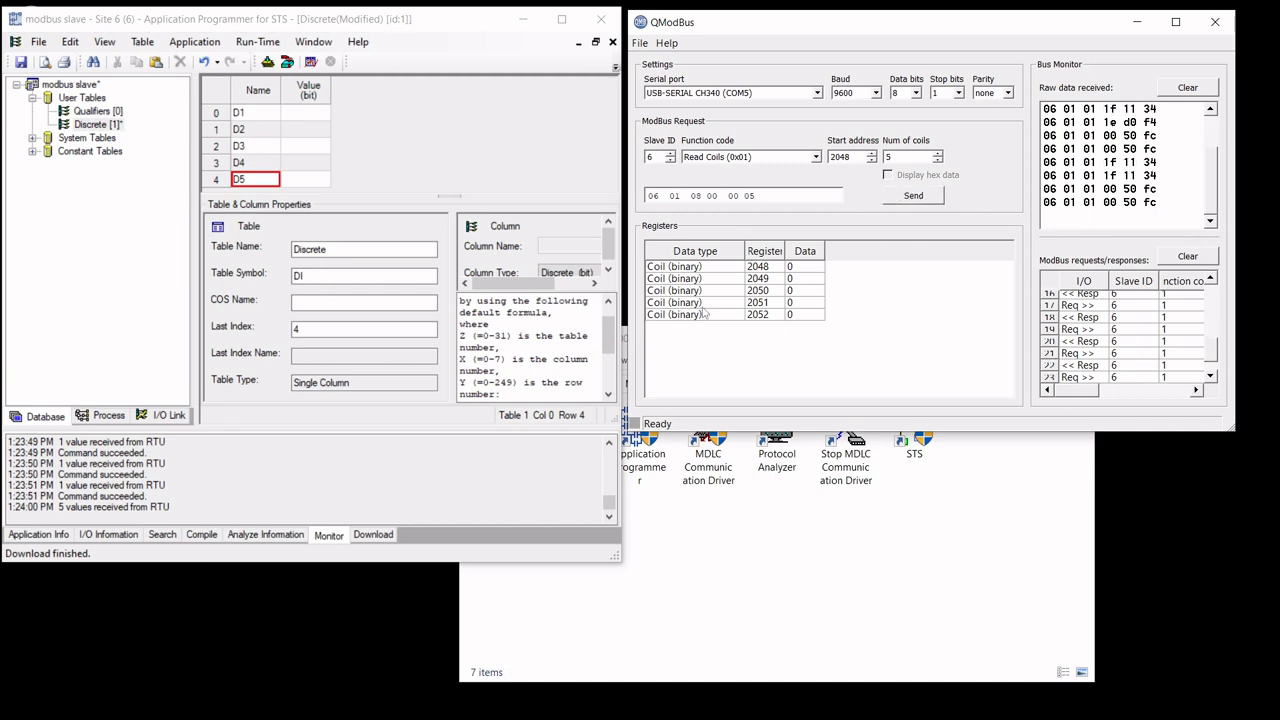
Step: Monitor the Discrete table in the Application Programmer, set D1 through D5 to 1 on the RTU, and reread the coils in QModBus
click(346, 88)
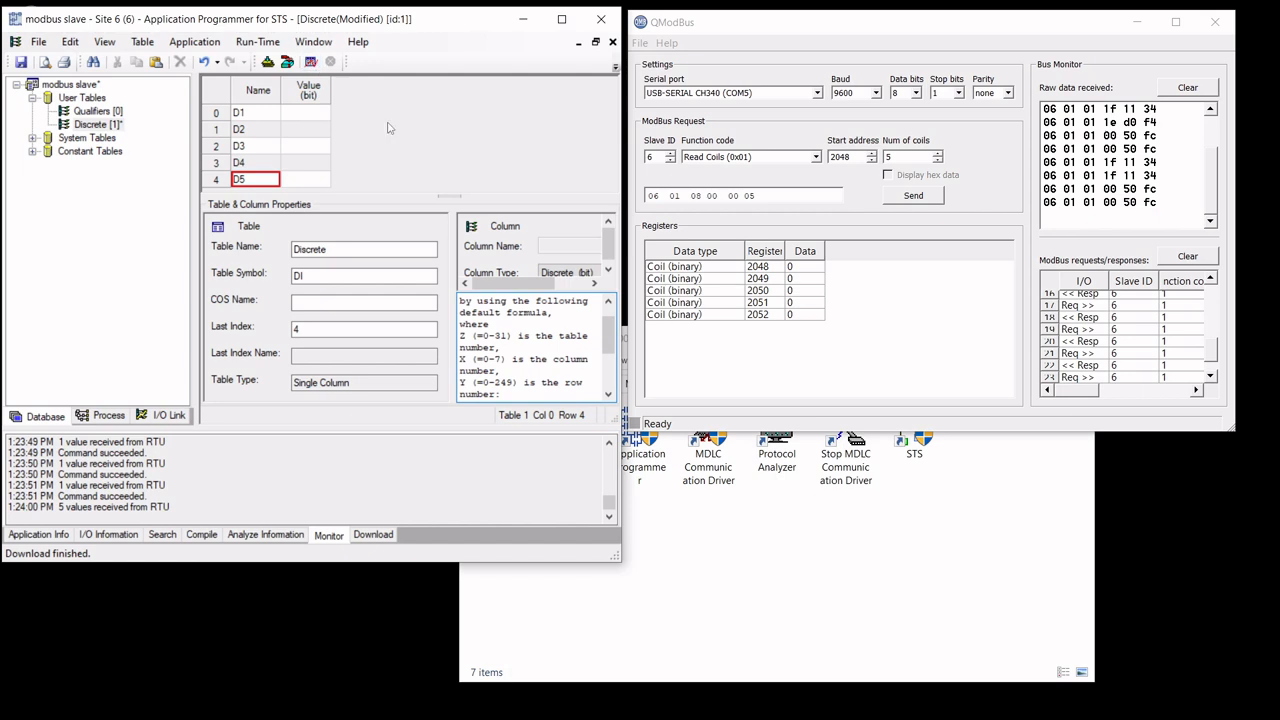
click(311, 62)
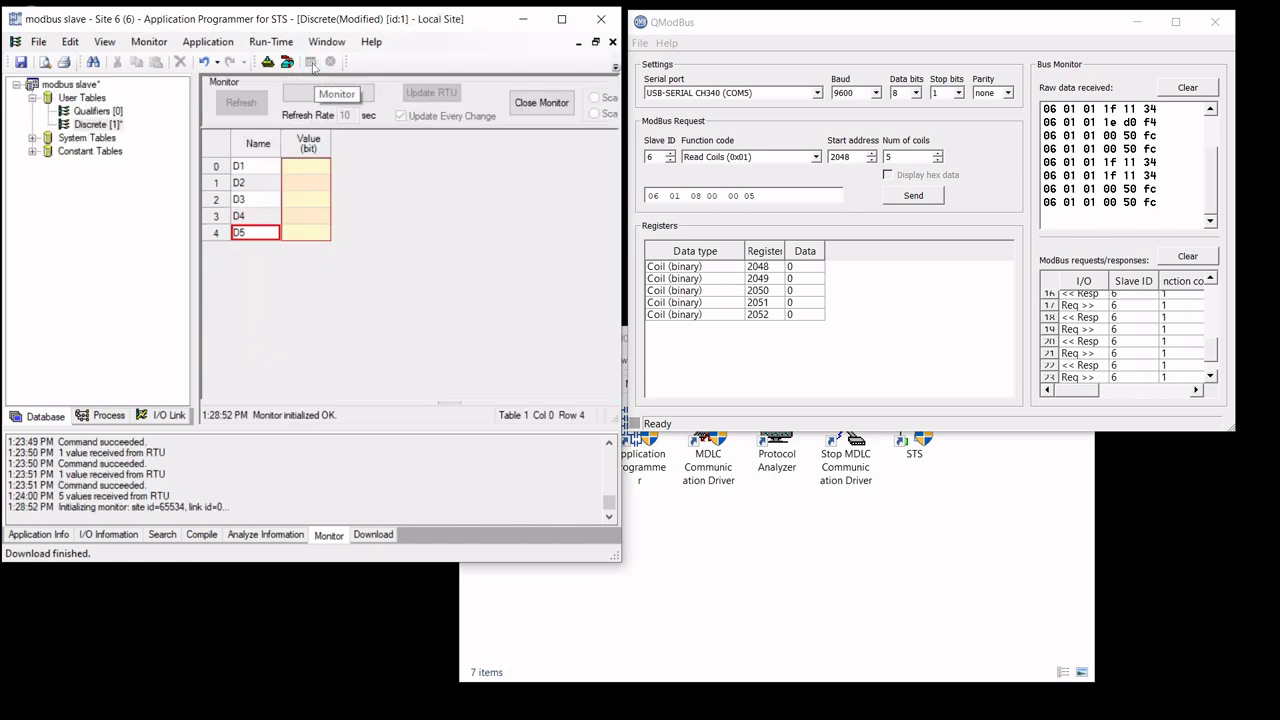
click(322, 166)
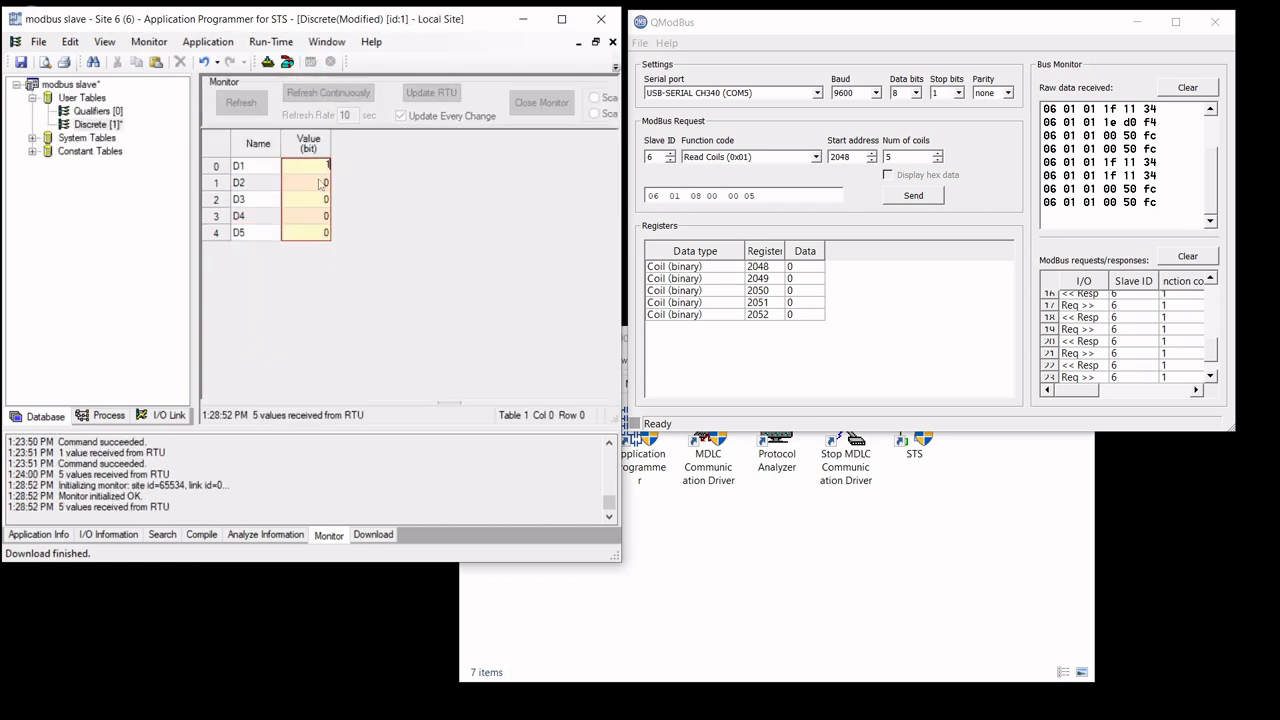
text(1)
key(Return)
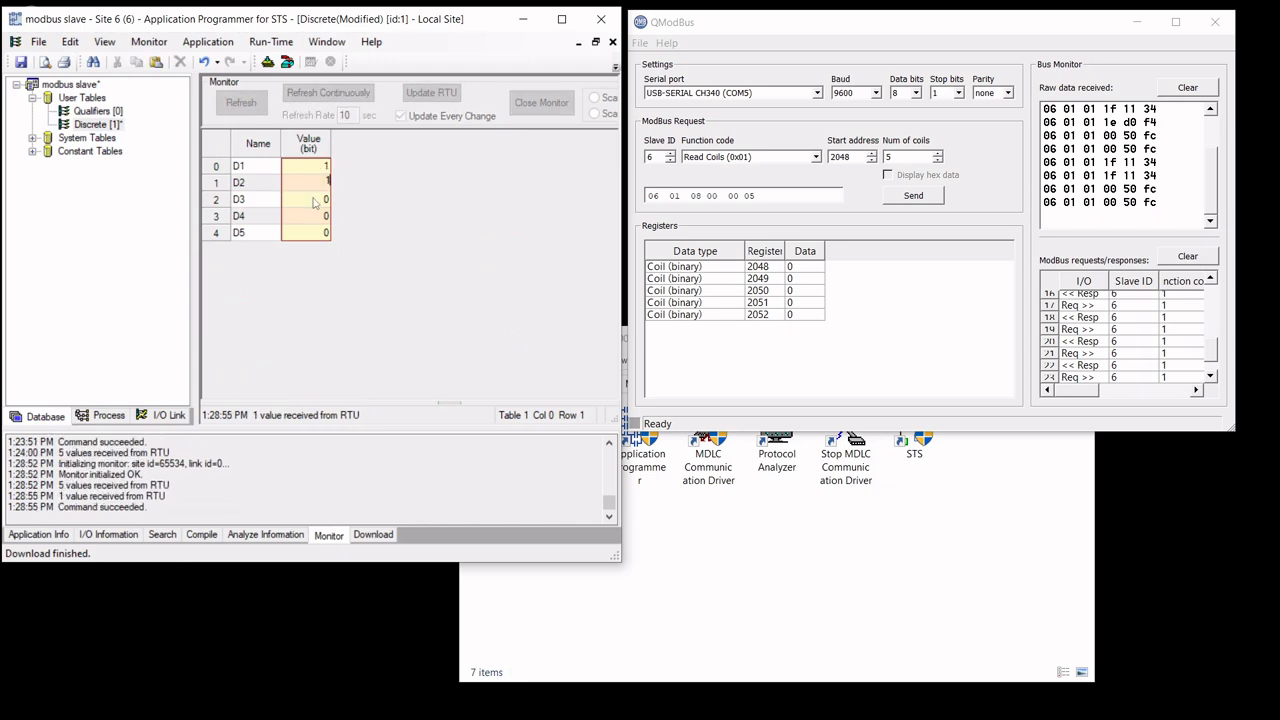
text(1)
key(Return)
text(1)
key(Return)
text(1)
key(Return)
text(1)
key(Return)
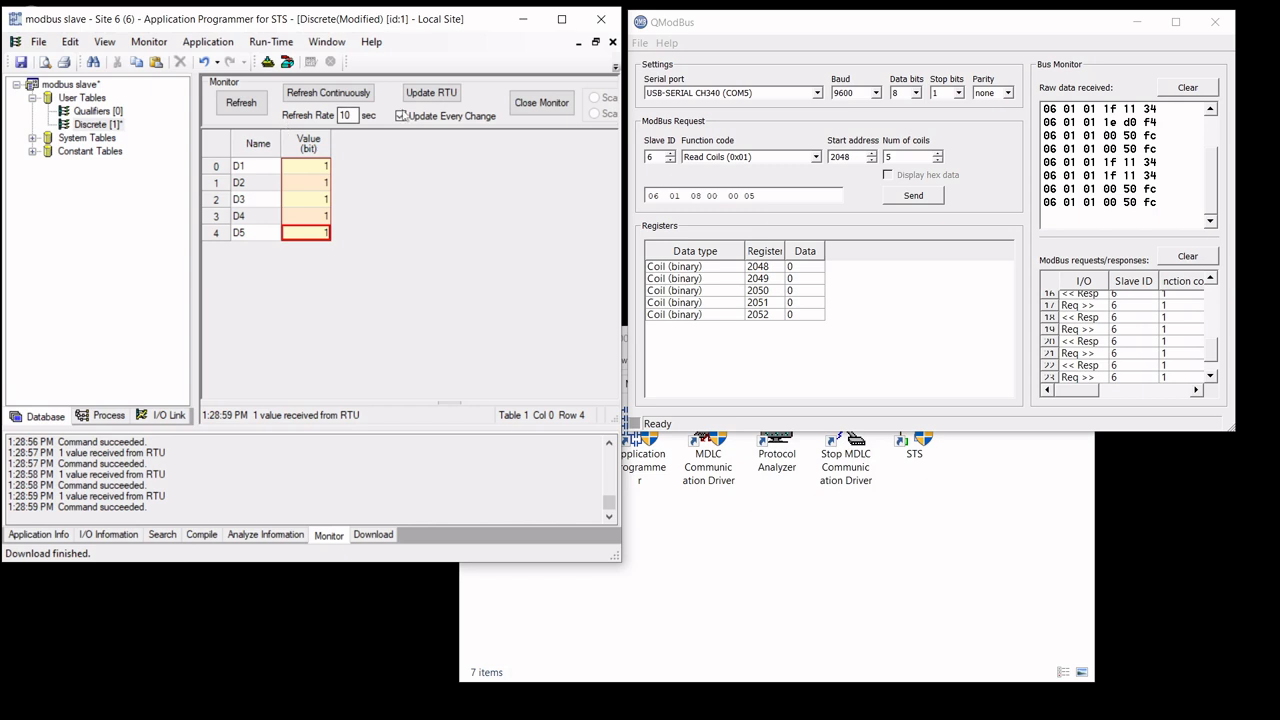
click(415, 100)
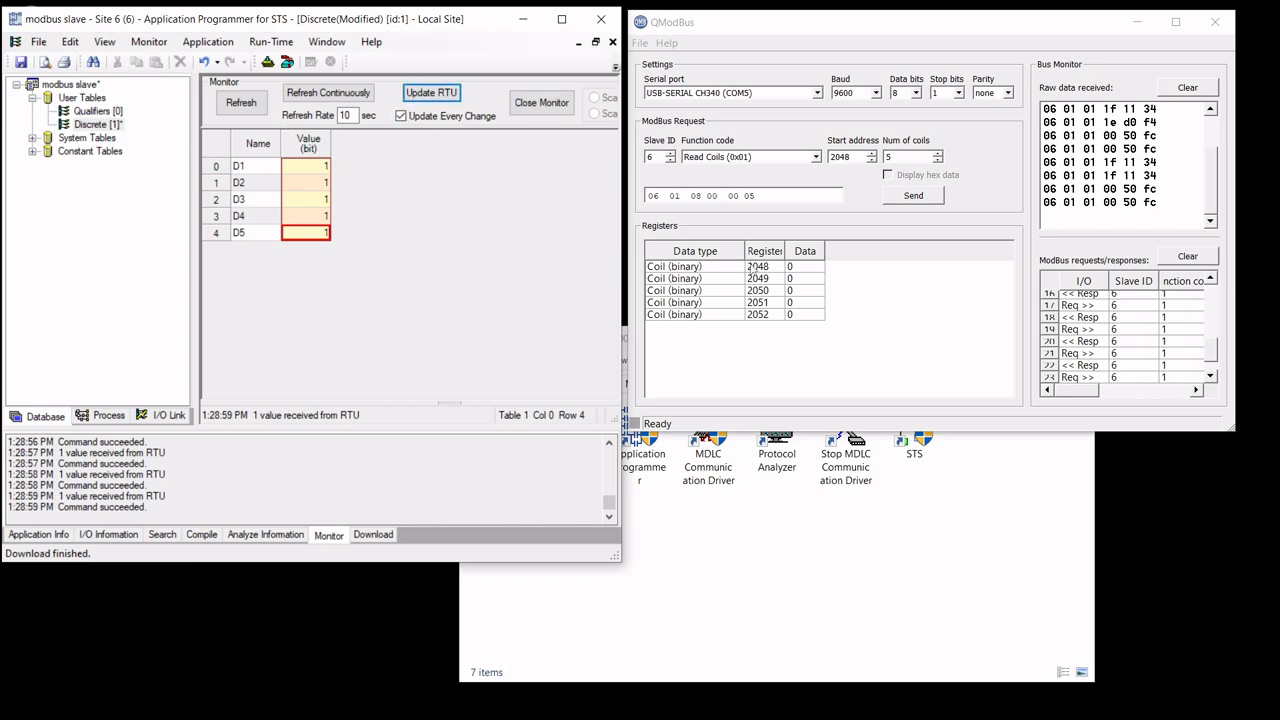
click(915, 198)
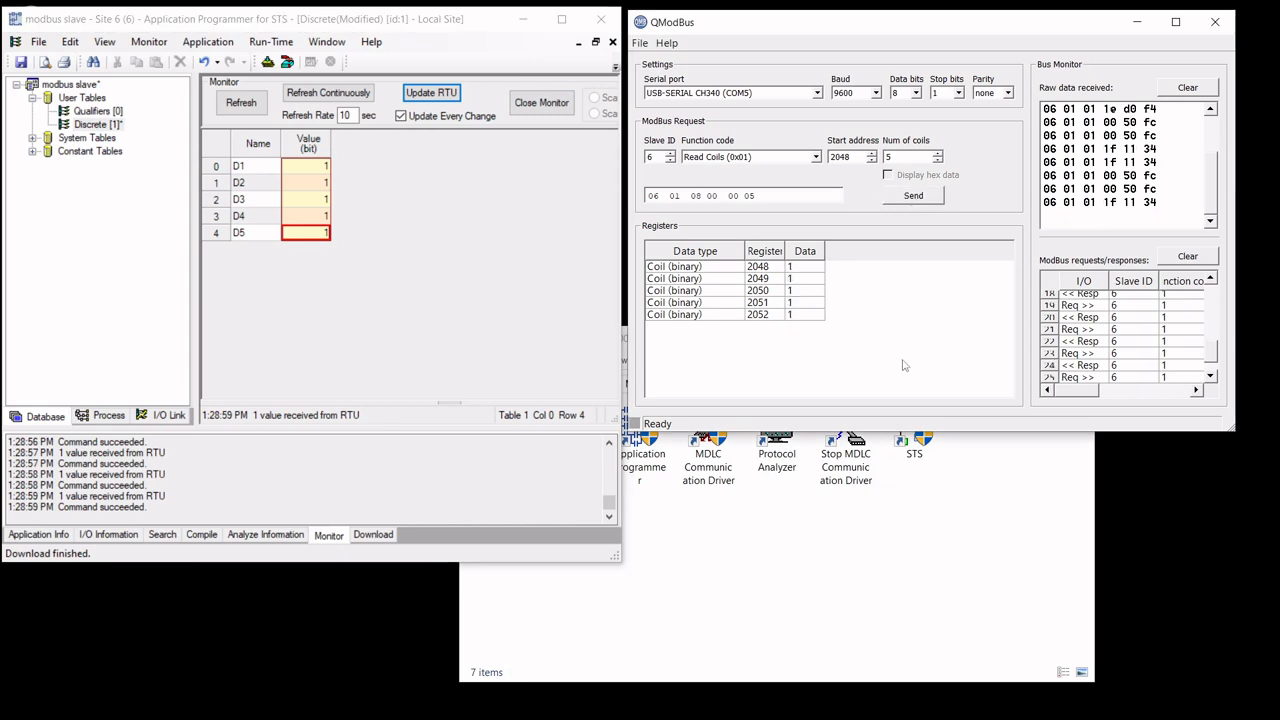
Step: Set D5 to 0 in the monitored Discrete table and reread the five coils in QModBus
click(301, 236)
text(0)
click(309, 219)
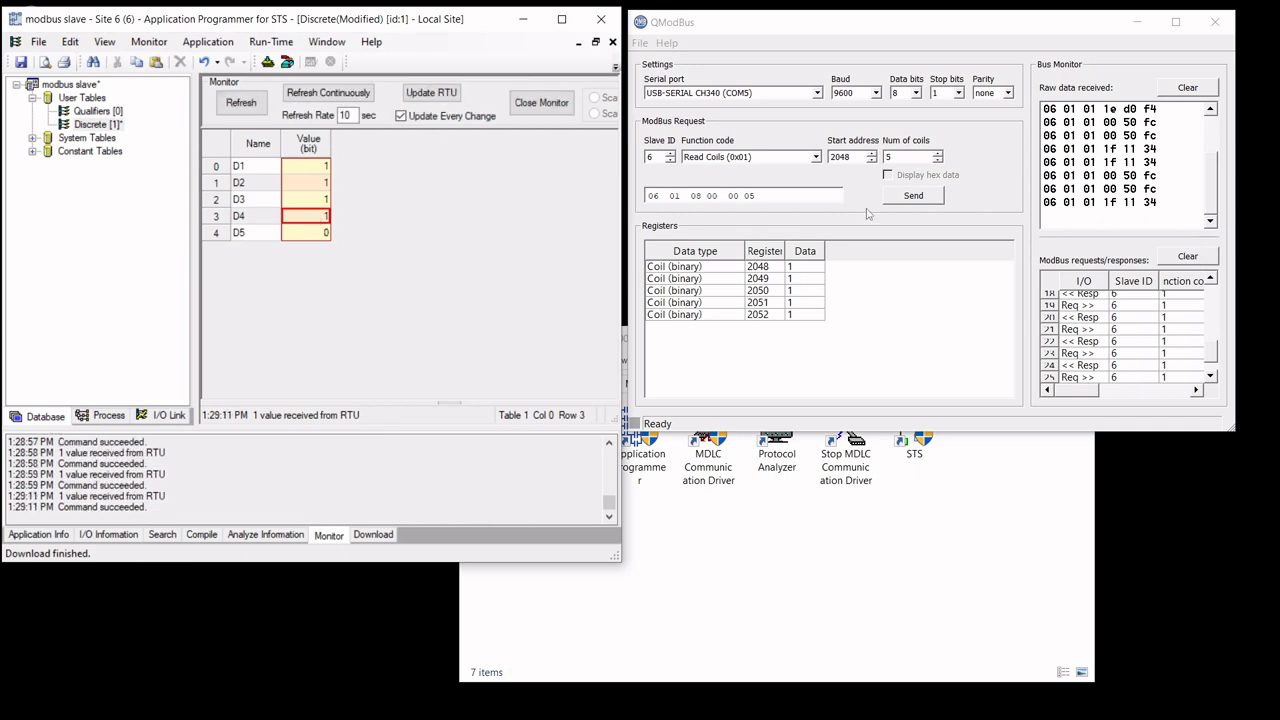
click(628, 292)
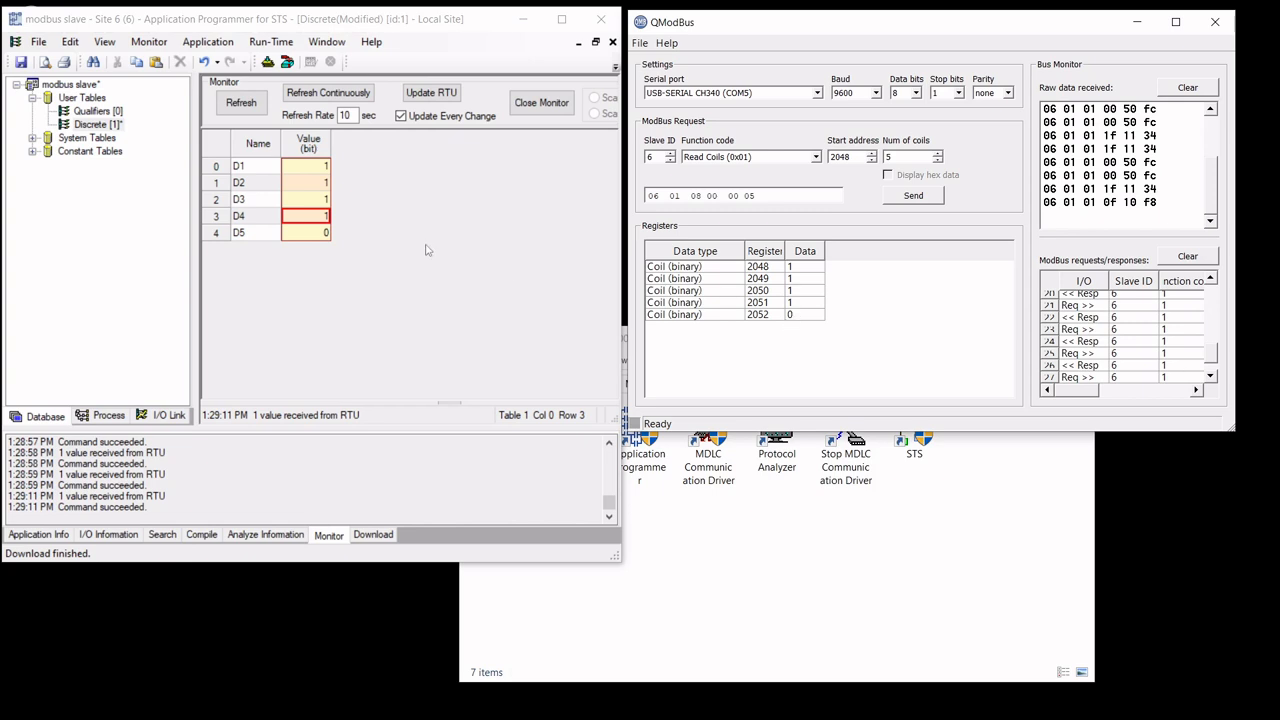
Step: Set D4 to 0 in the monitored Discrete table, refresh the RTU values, and reread the five coils in QModBus
click(315, 217)
text(0)
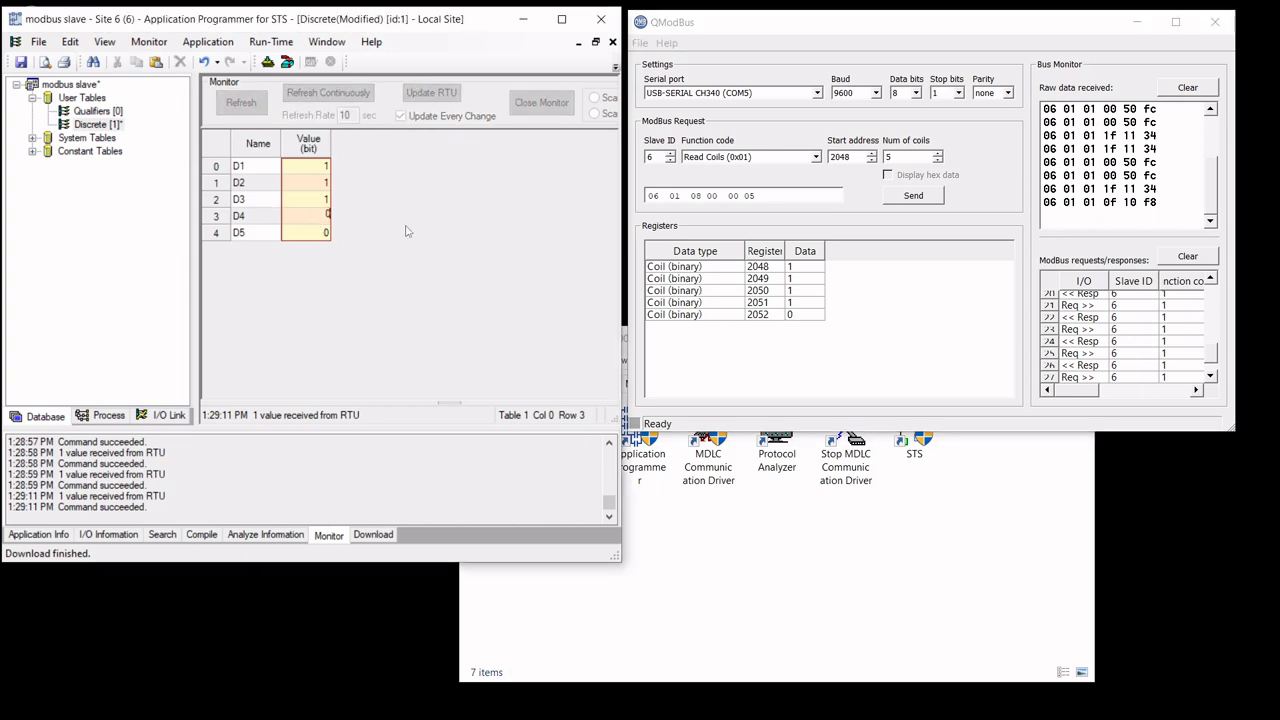
click(924, 200)
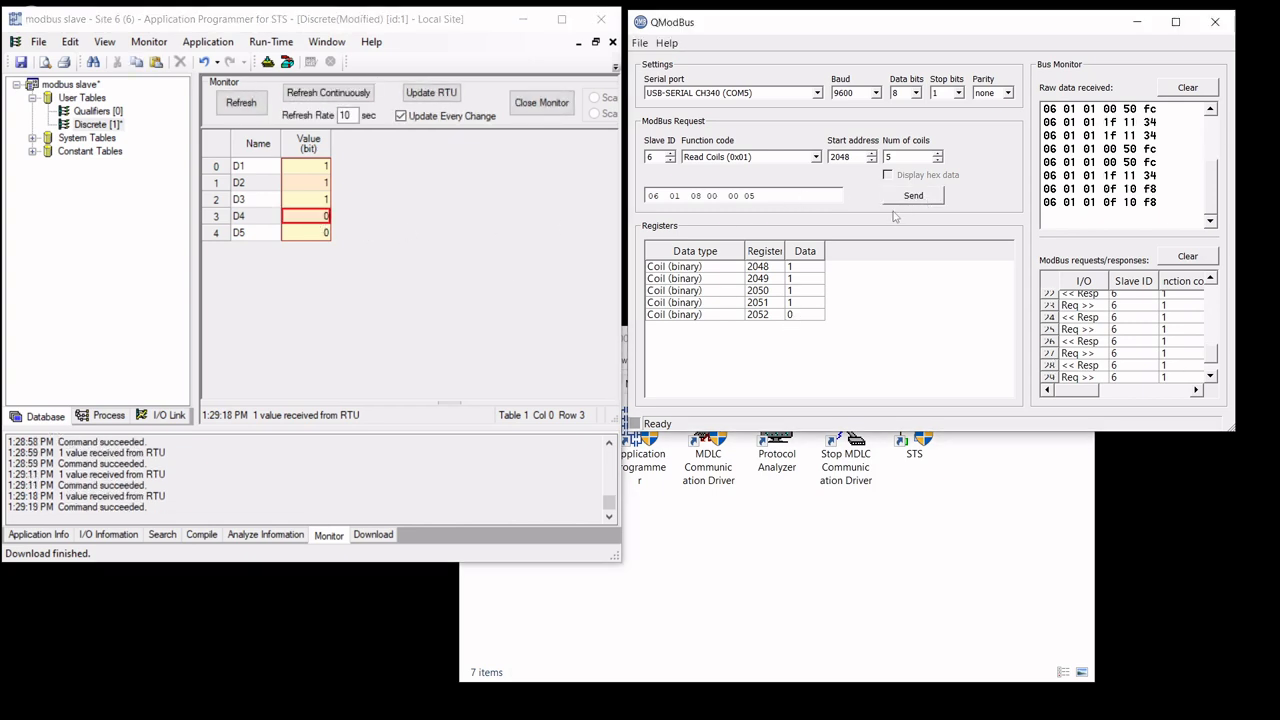
click(430, 103)
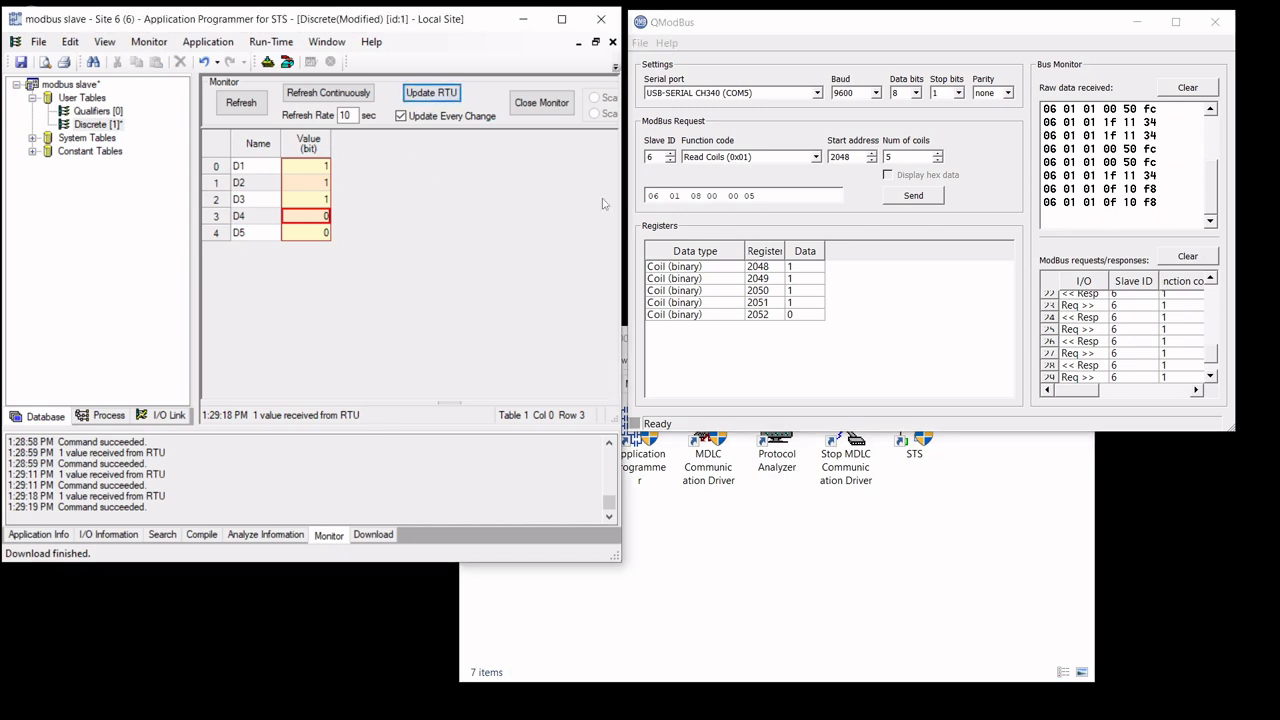
click(354, 95)
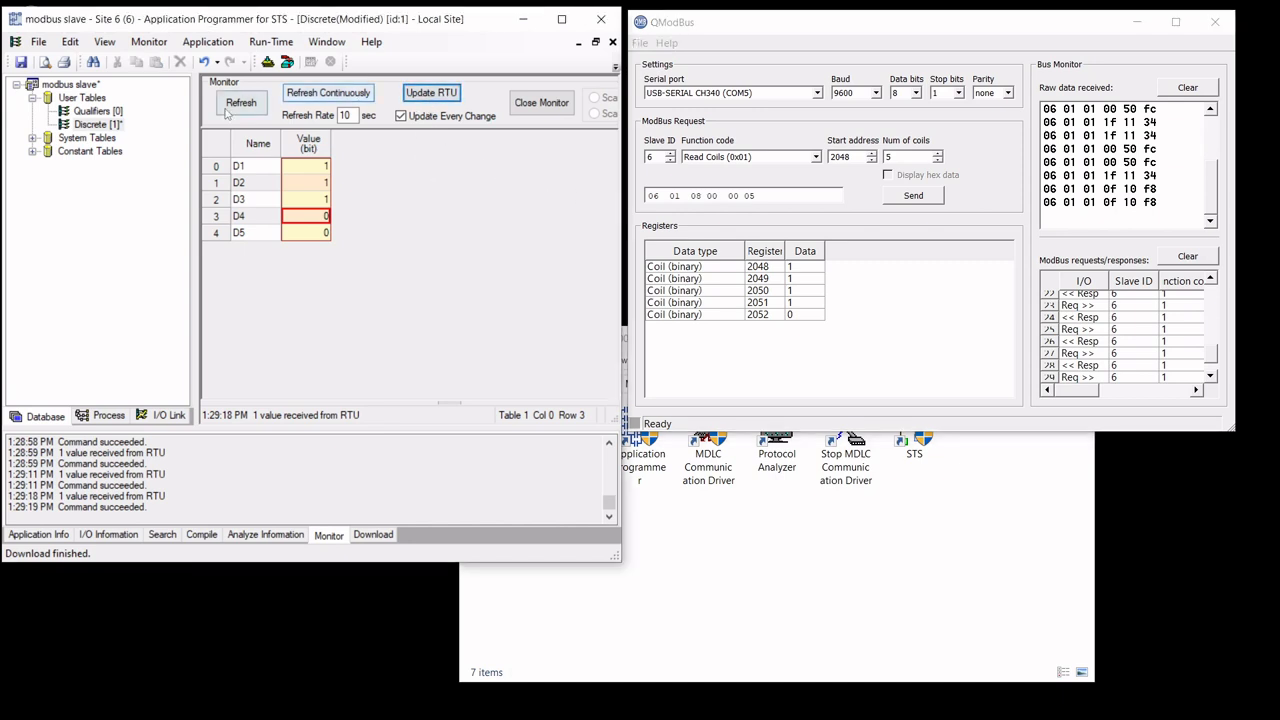
click(913, 197)
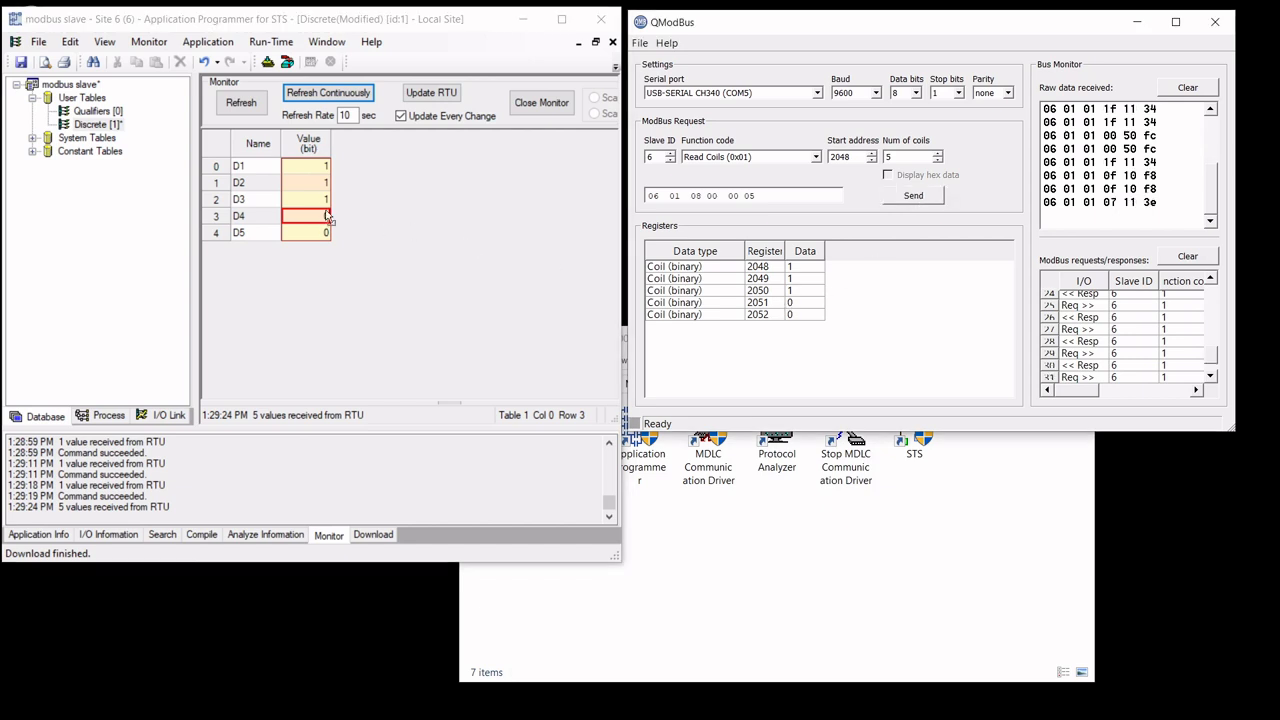
Step: Set D3 to 0 in the monitored Discrete table and reread the five coils in QModBus
double_click(310, 199)
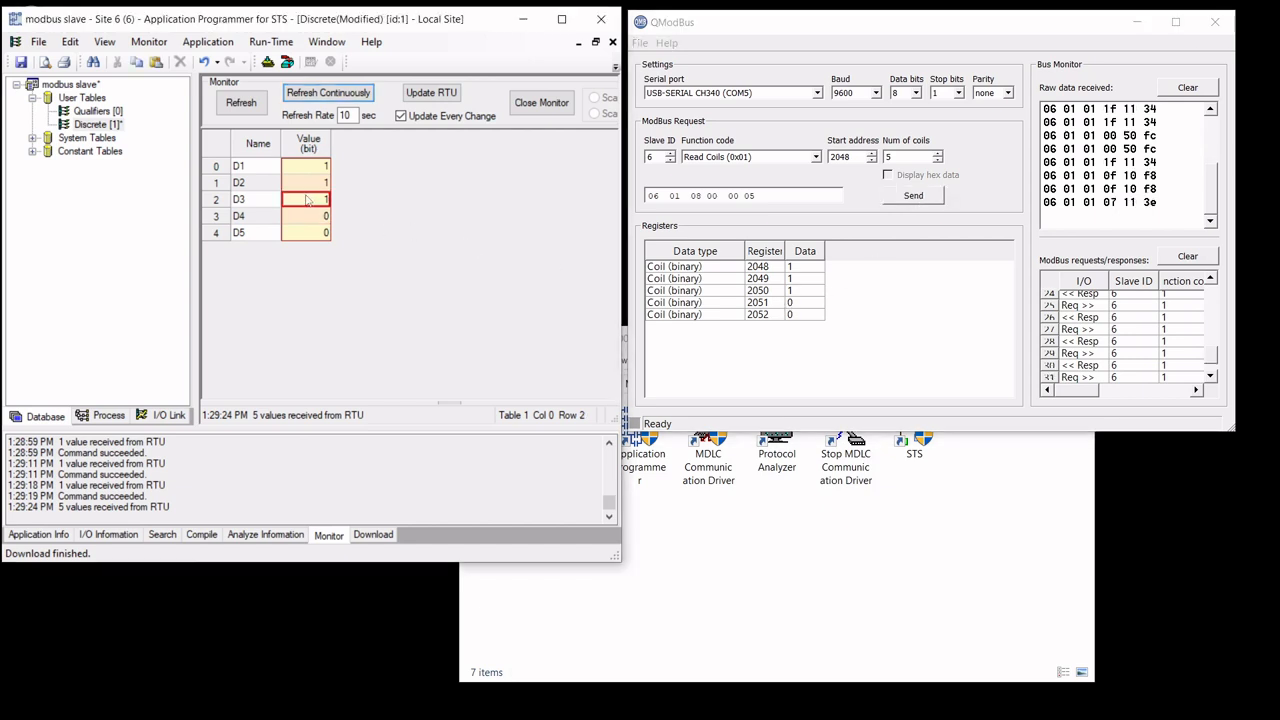
click(459, 223)
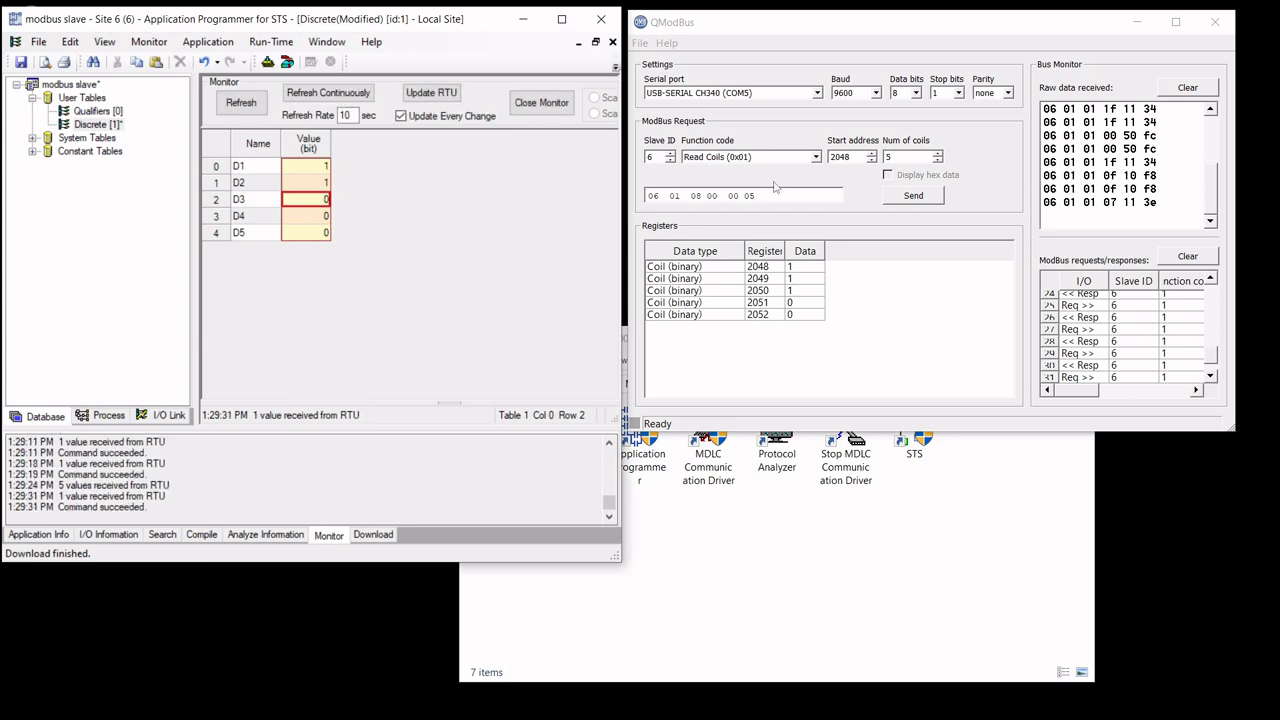
click(912, 194)
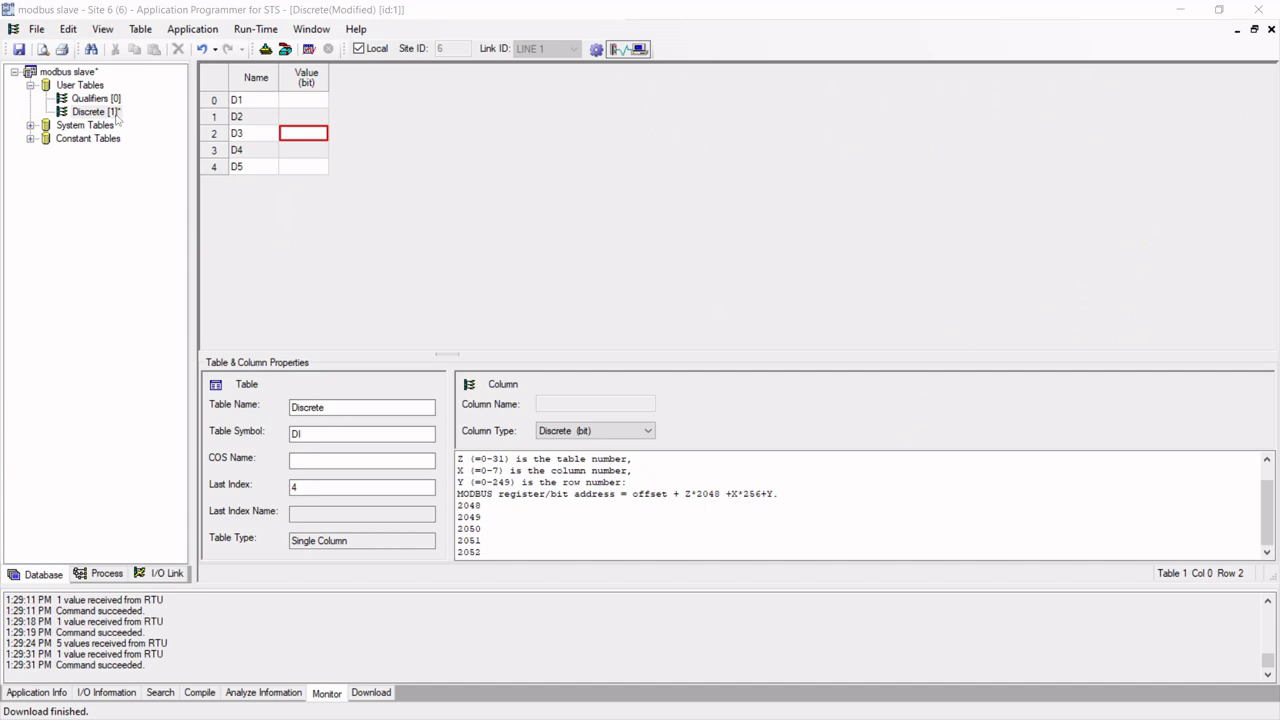
Step: Close the Discrete table and append a single-column user table named Value In with symbol VI and data type Value Input (v-i)
click(1271, 29)
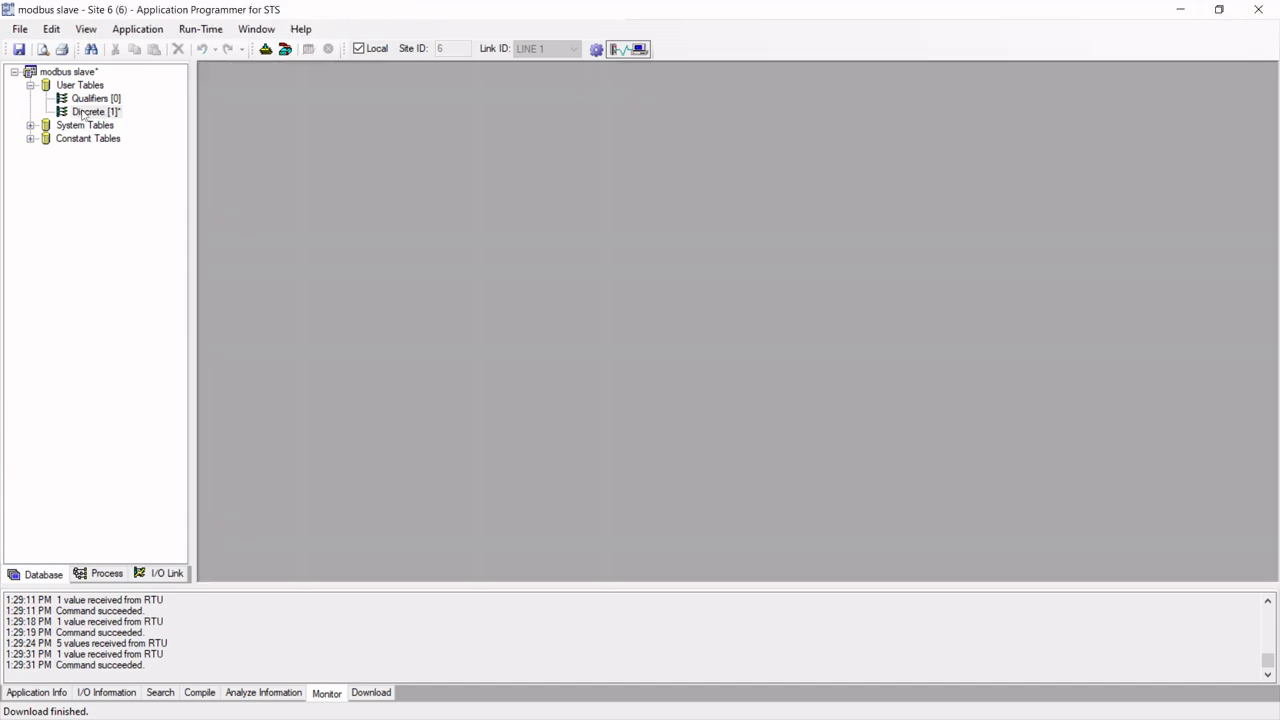
right_click(89, 85)
mouse_move(155, 98)
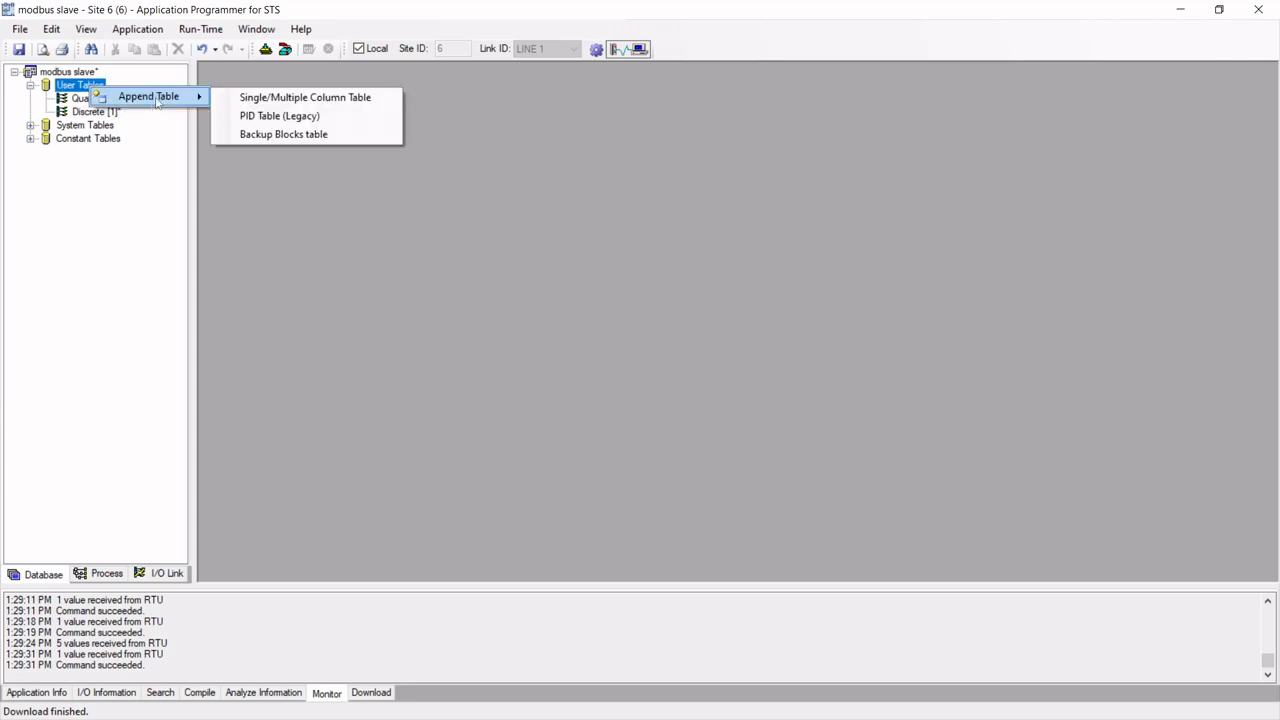
click(264, 98)
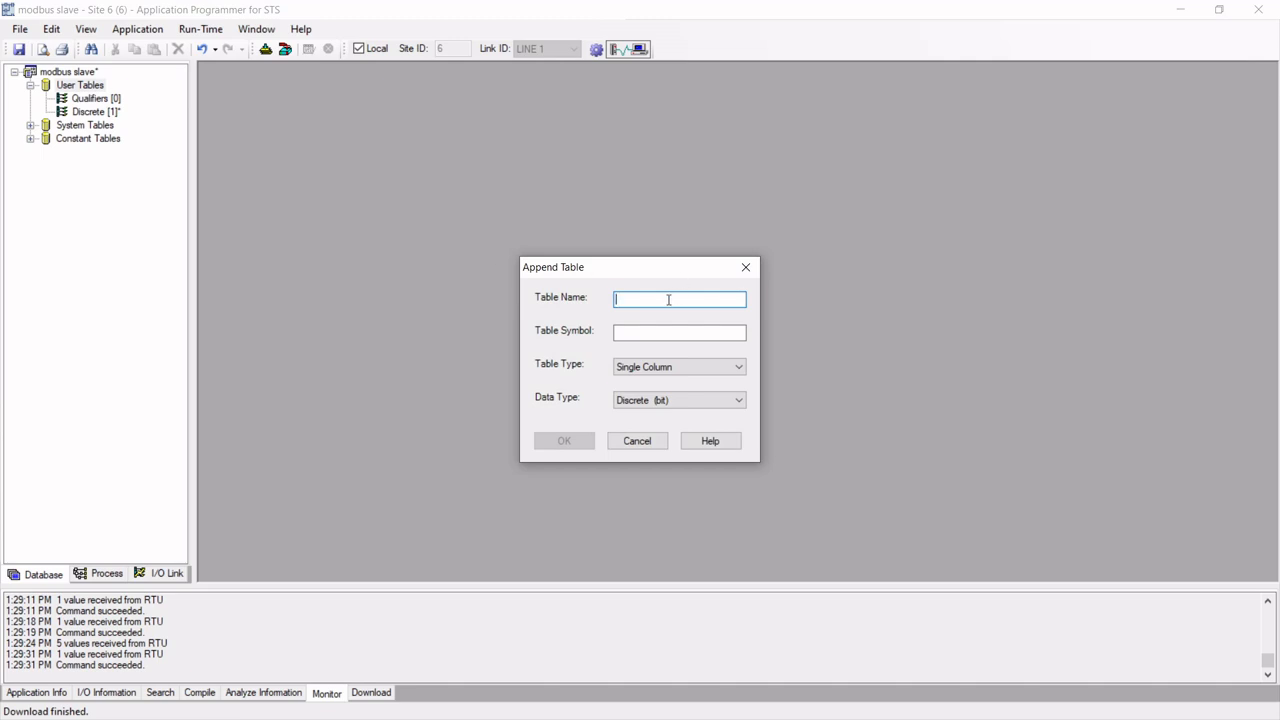
text(Valu)
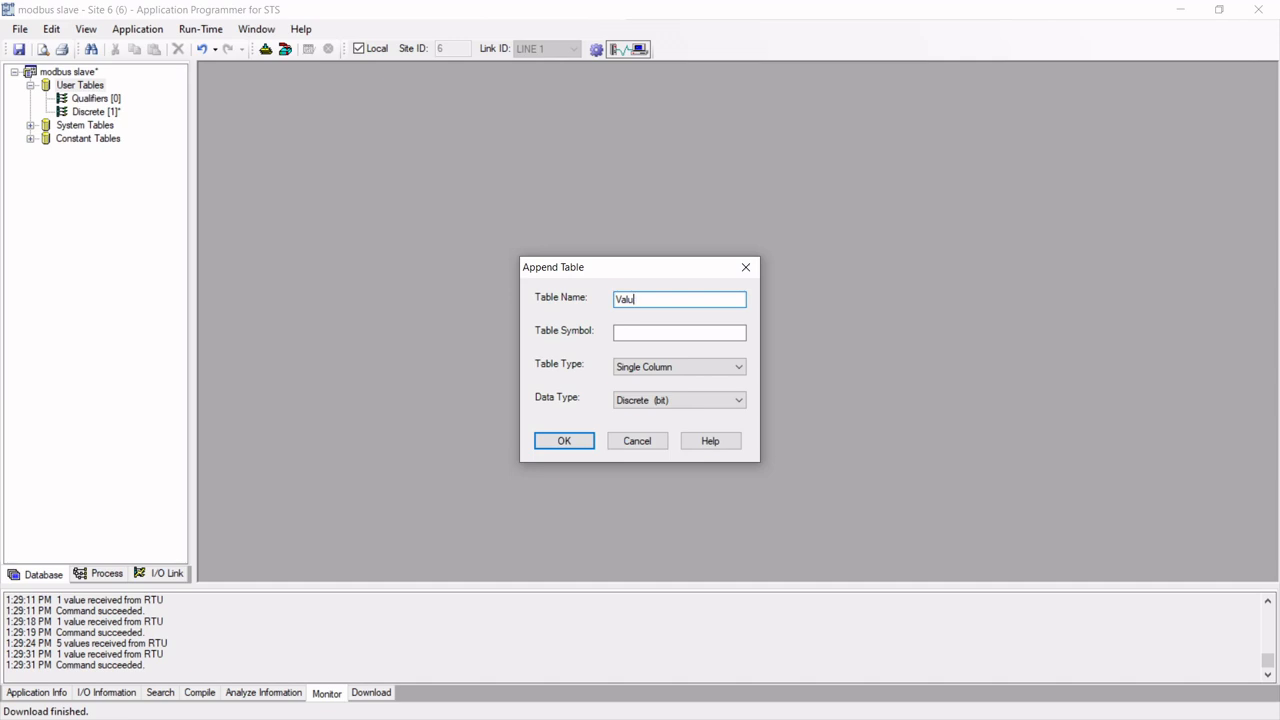
text(e IO)
click(654, 331)
text(VI)
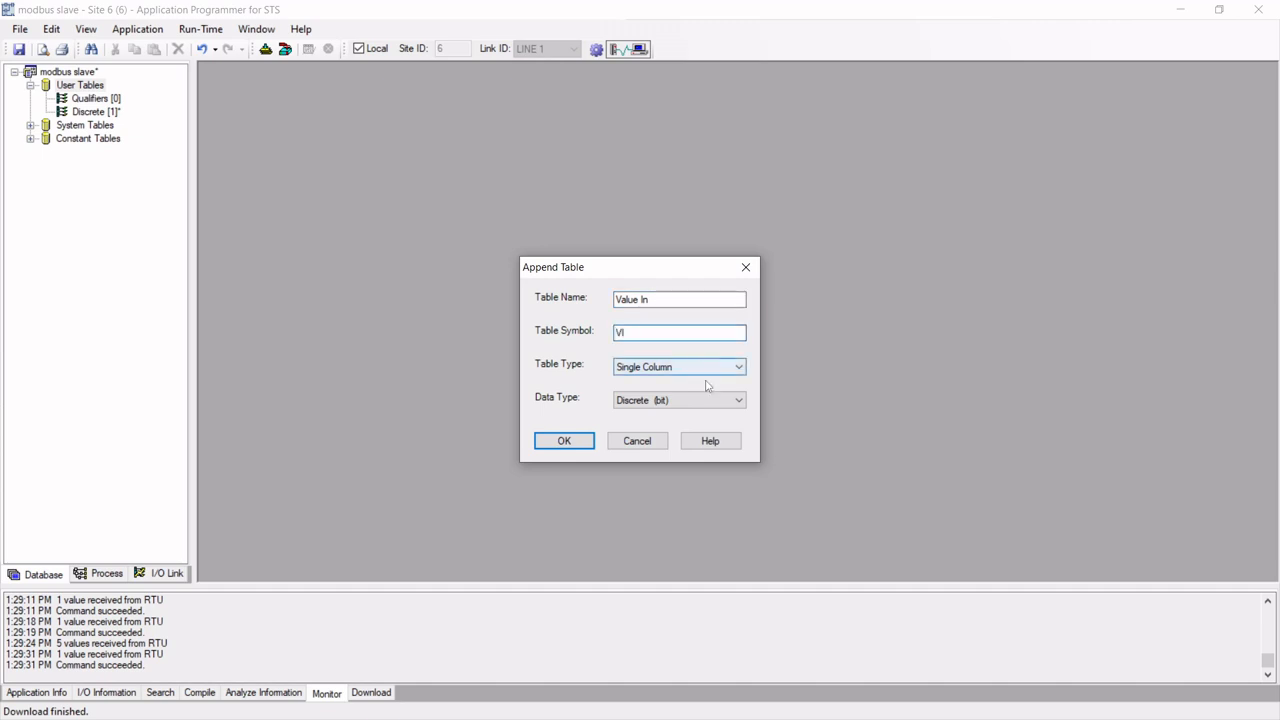
click(738, 401)
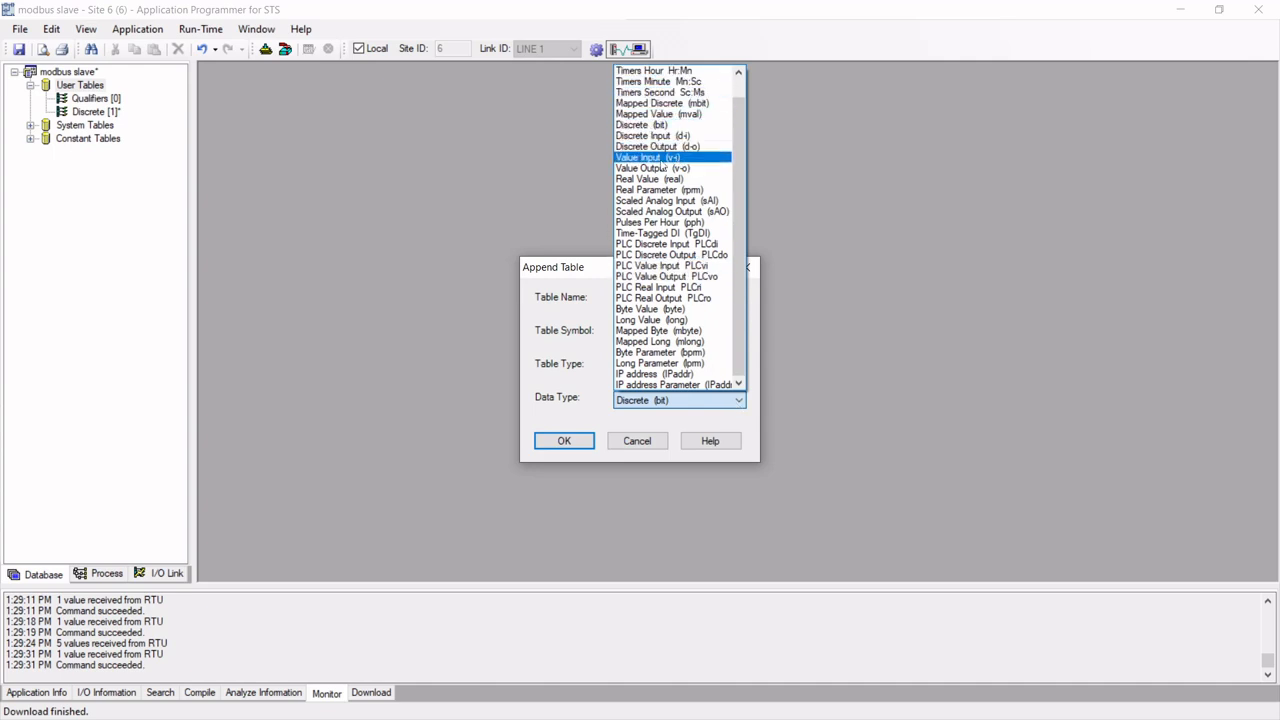
click(661, 158)
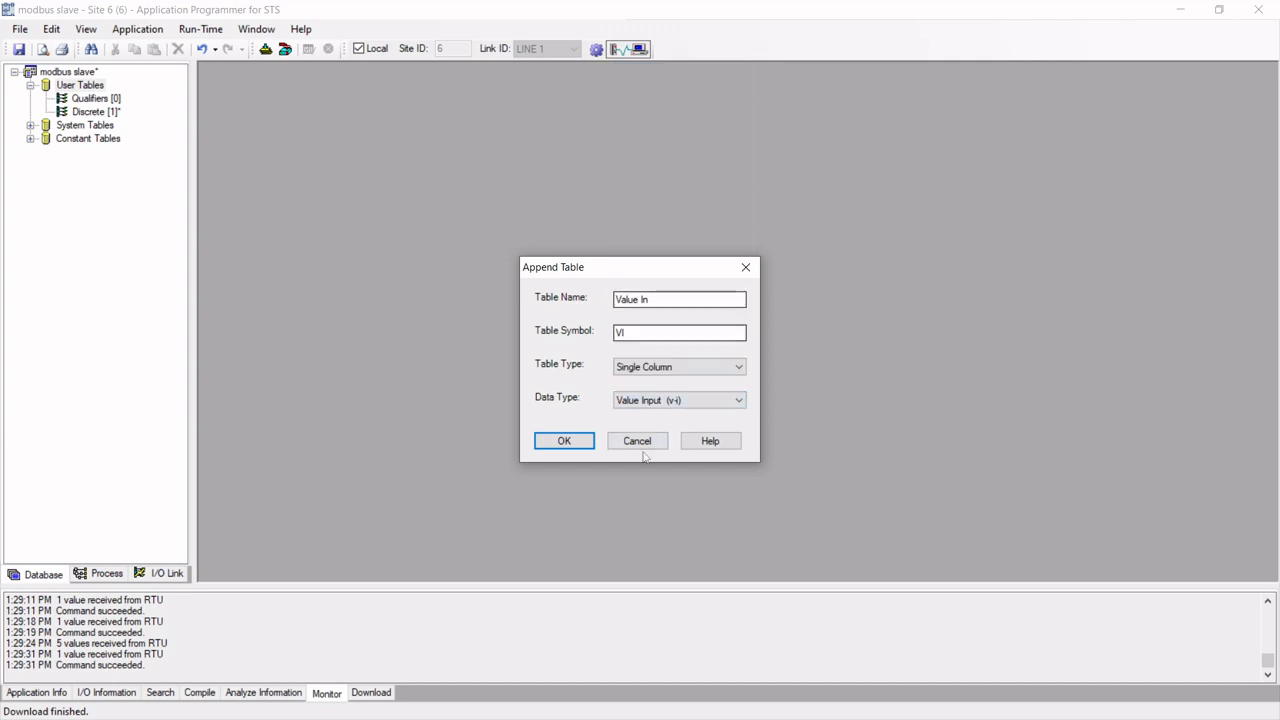
click(563, 441)
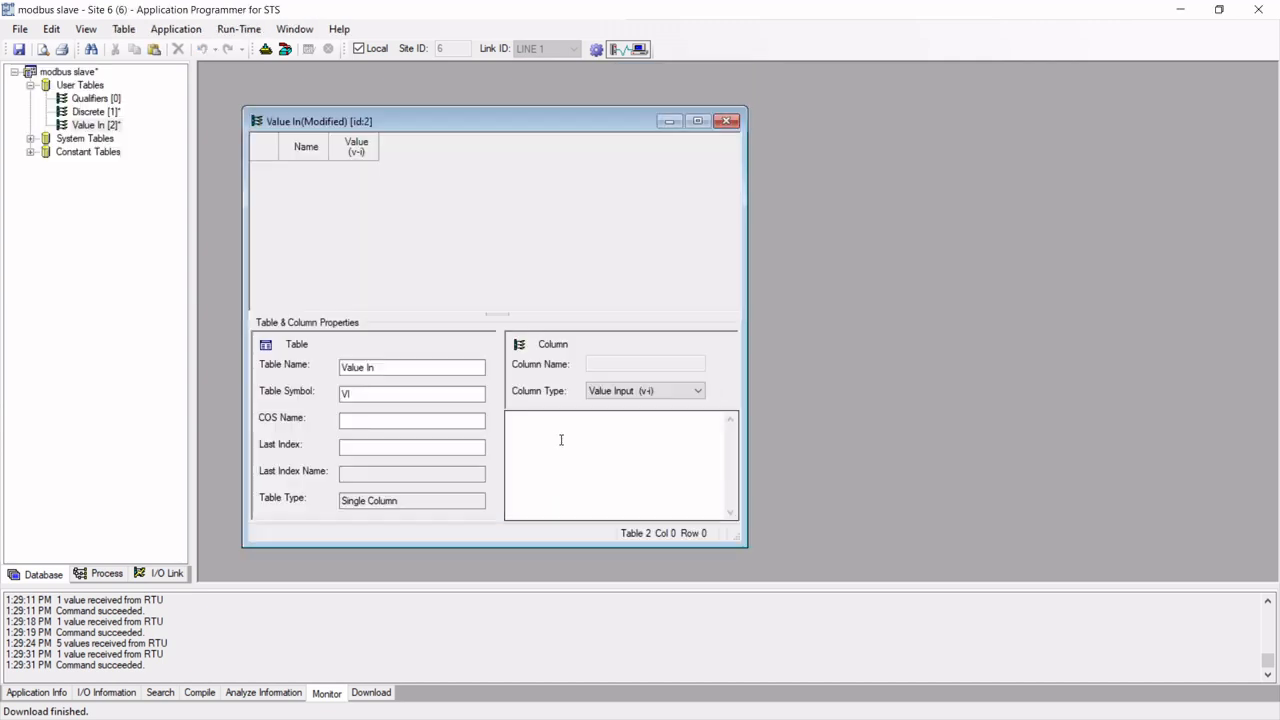
Step: Set the Value In table's last index to 4 and move its window slightly up
click(348, 446)
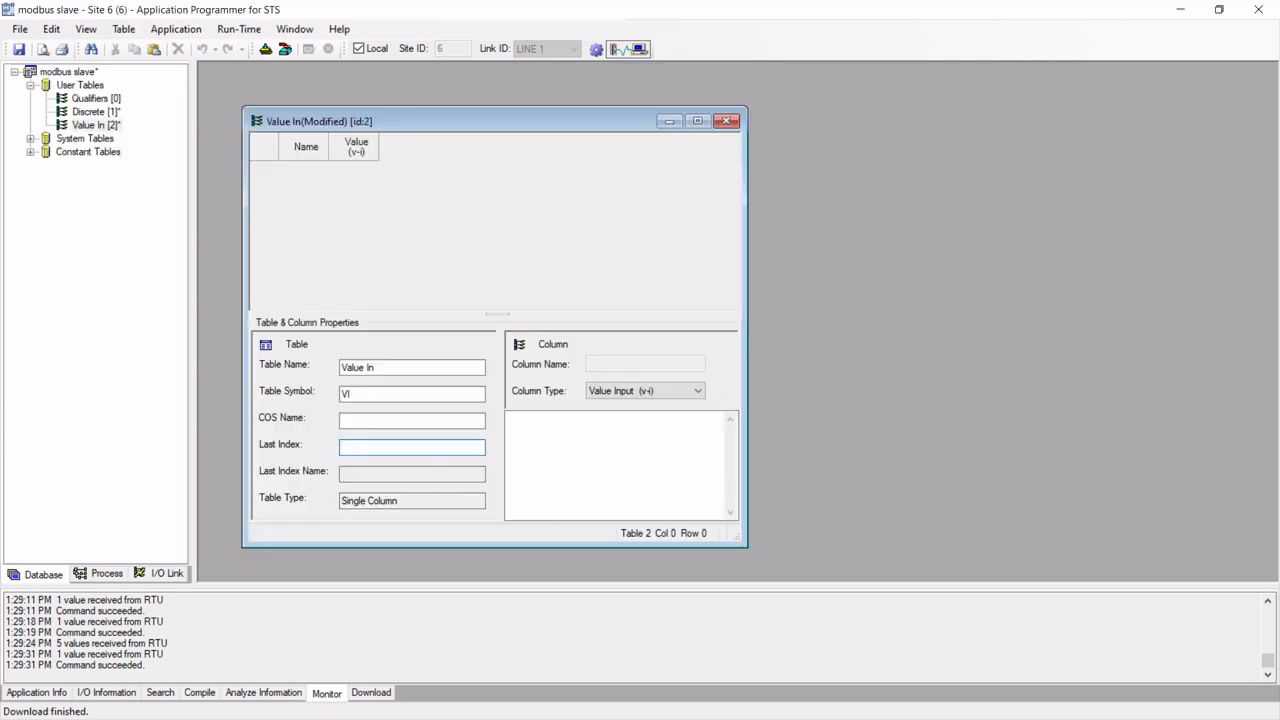
text(4)
drag(511, 123, 506, 102)
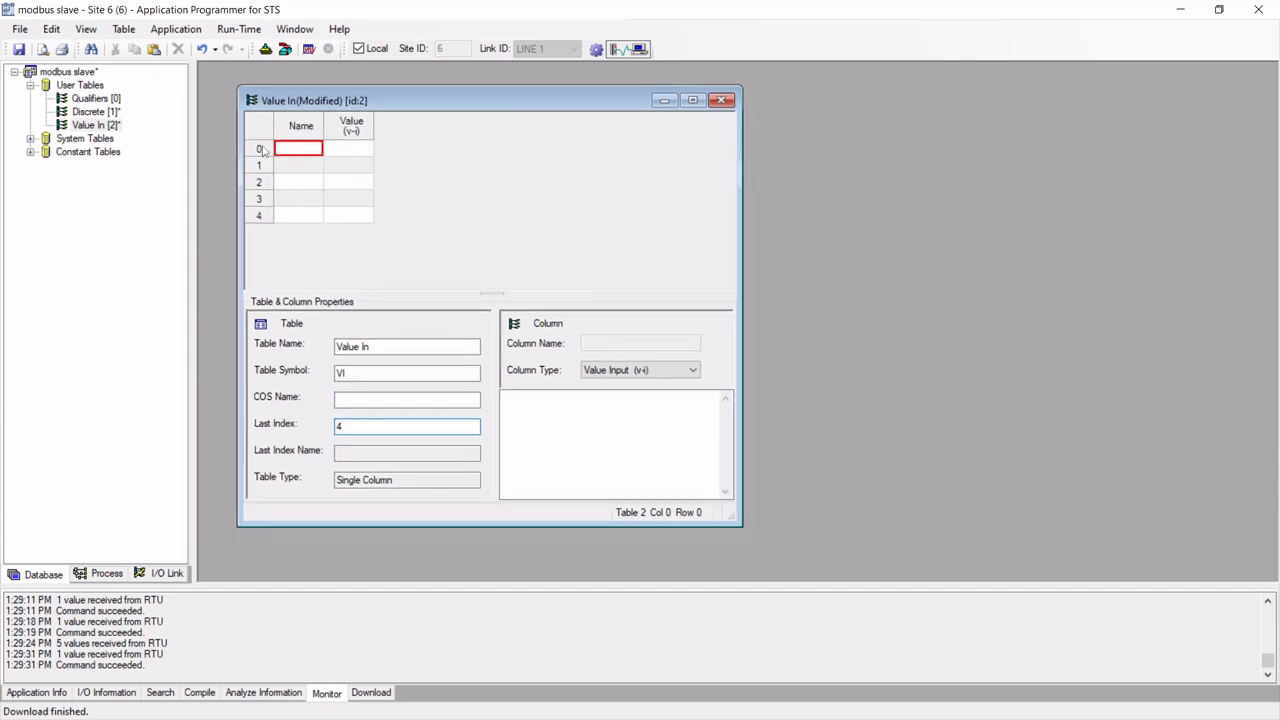
Step: Name the Value In rows Vi1, VI2, VI3, VI4 and VI5, and maximize the table window
click(281, 149)
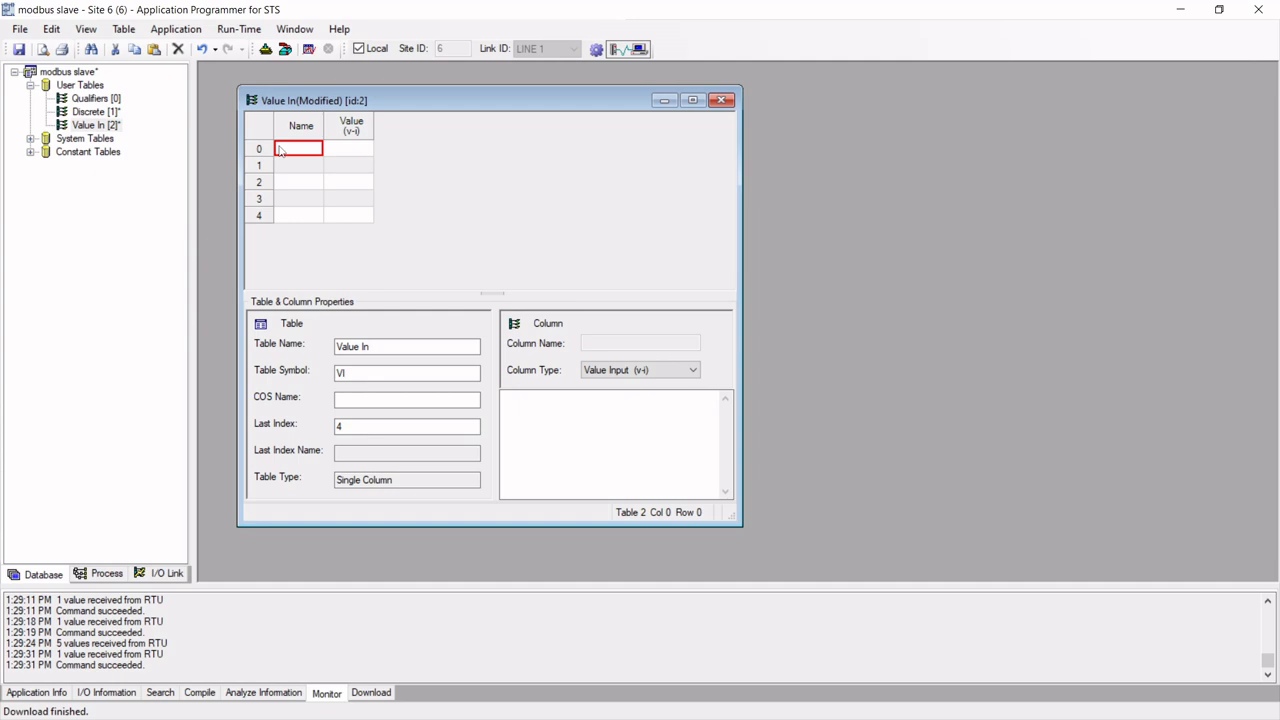
text(Vi1)
key(Return)
text(Vi2)
key(Return)
text(ViI)
text(3)
click(294, 201)
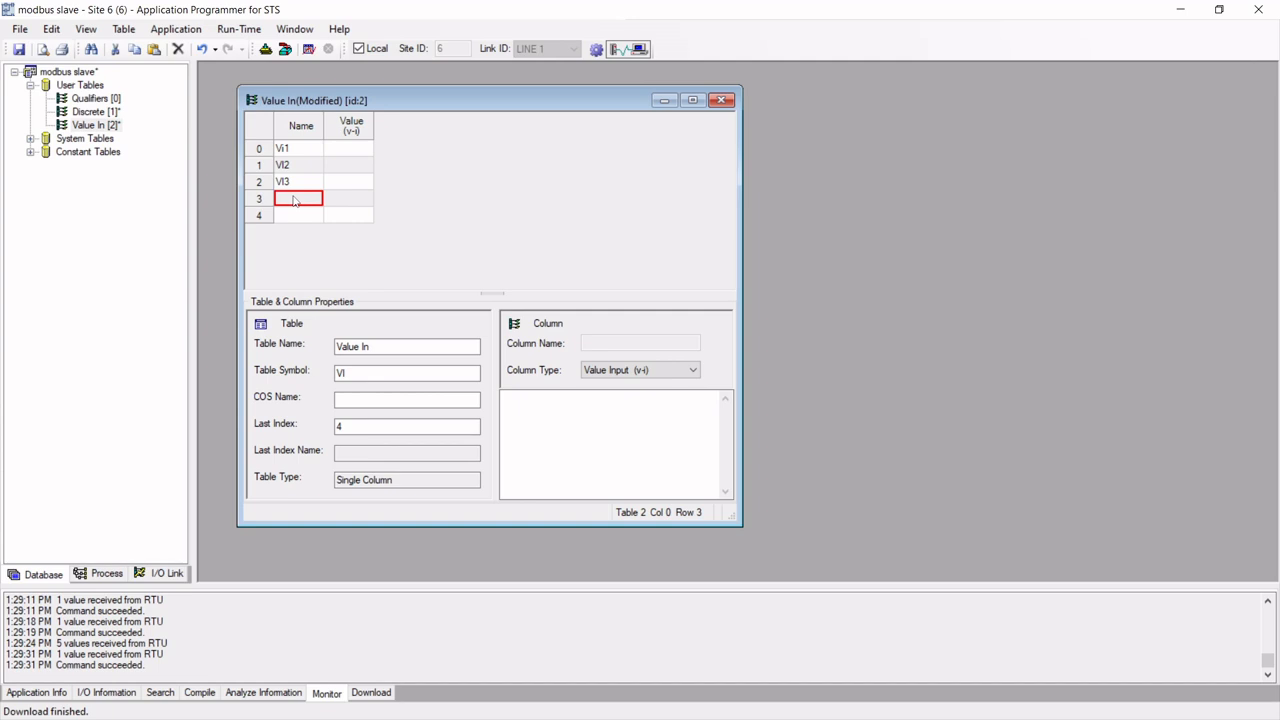
text(VI4)
click(290, 219)
text(VI5)
key(Return)
click(692, 100)
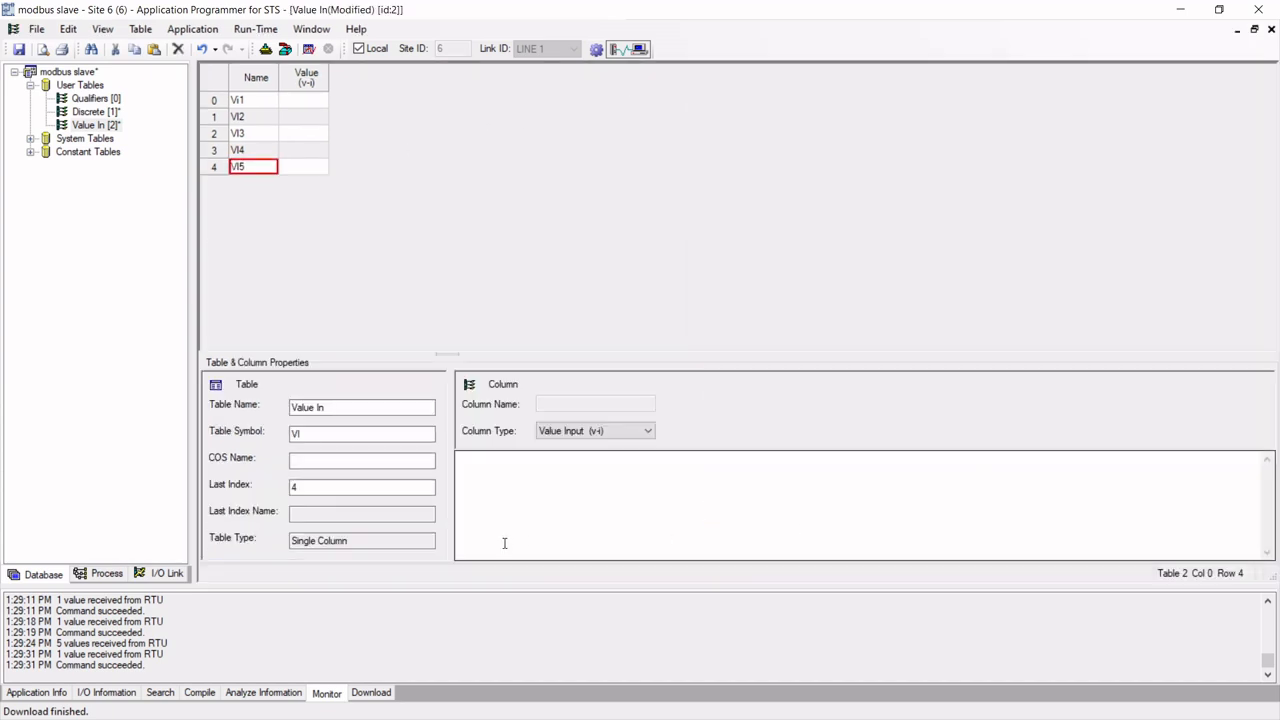
Step: Paste the Modbus mapping formula into the Value In column description and add the calculation 2*2048+0*256+0 with its result 4096
click(472, 459)
right_click(467, 463)
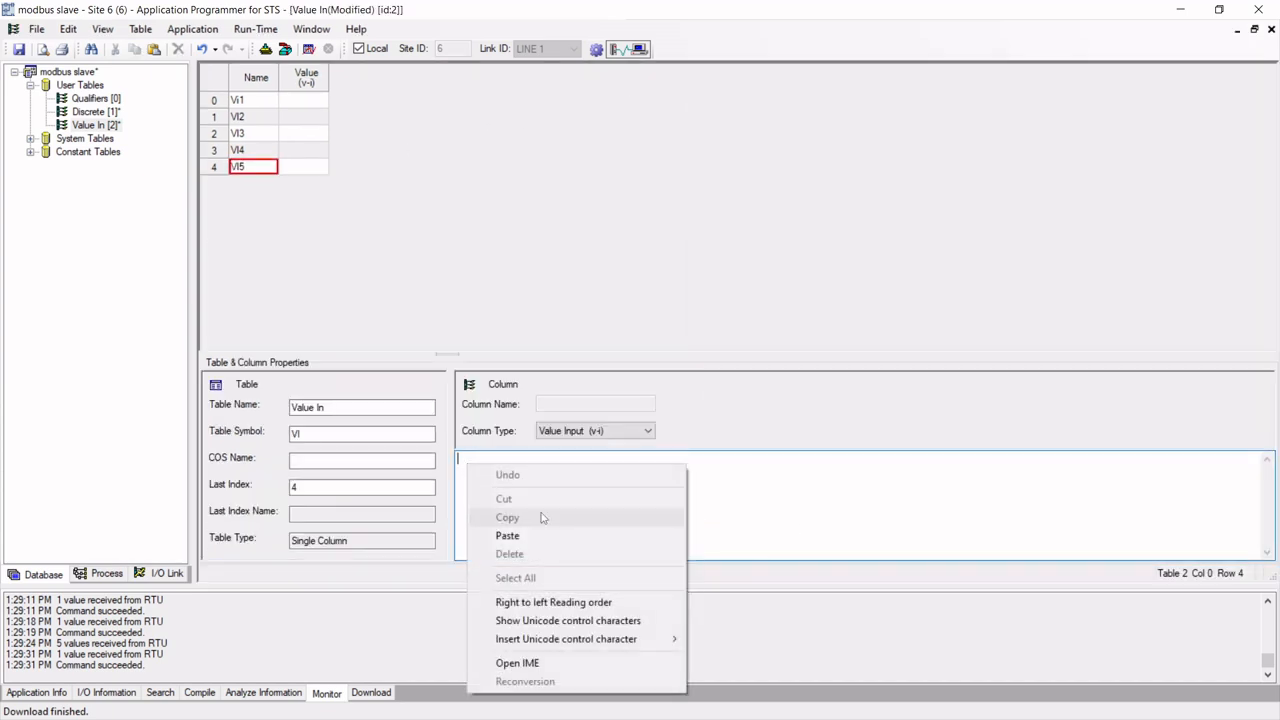
click(543, 535)
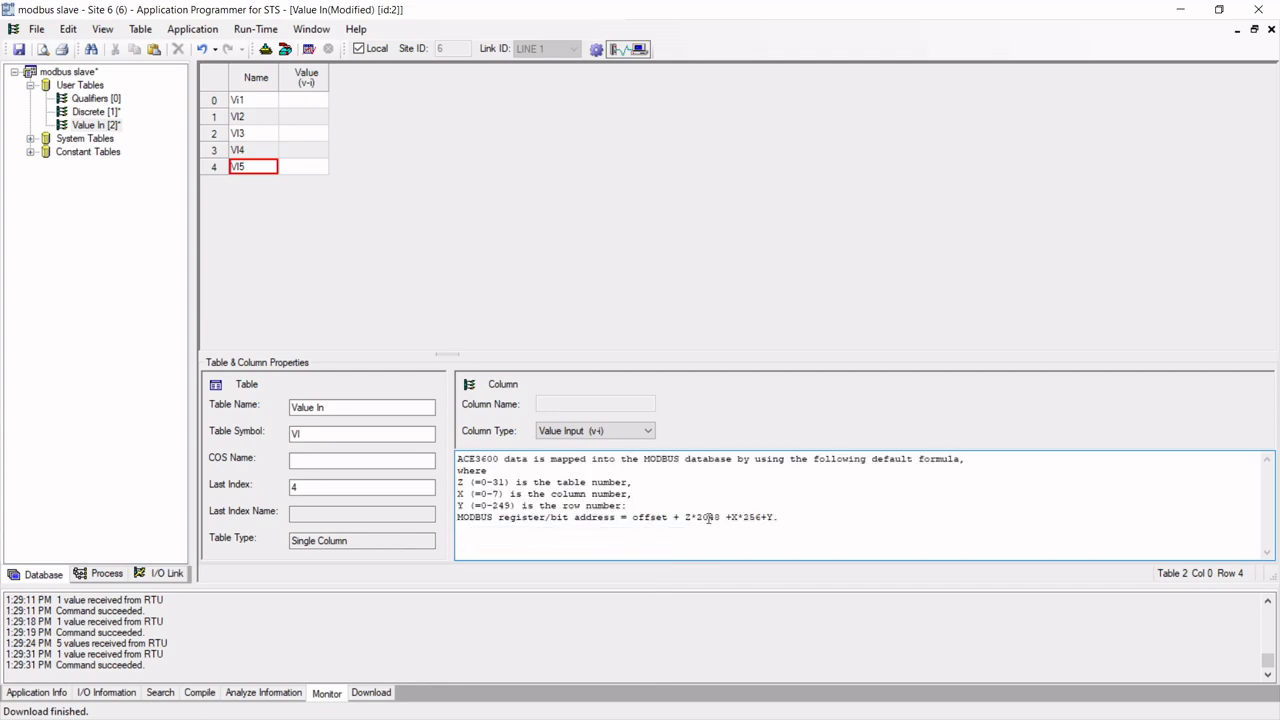
mouse_move(779, 517)
mouse_down()
mouse_move(696, 517)
mouse_move(790, 516)
mouse_up()
text(2*2048+)
text(0*256)
text(4096)
Step: Save and compile the modbus slave application, and download it to the RTU
key(ctrl+s)
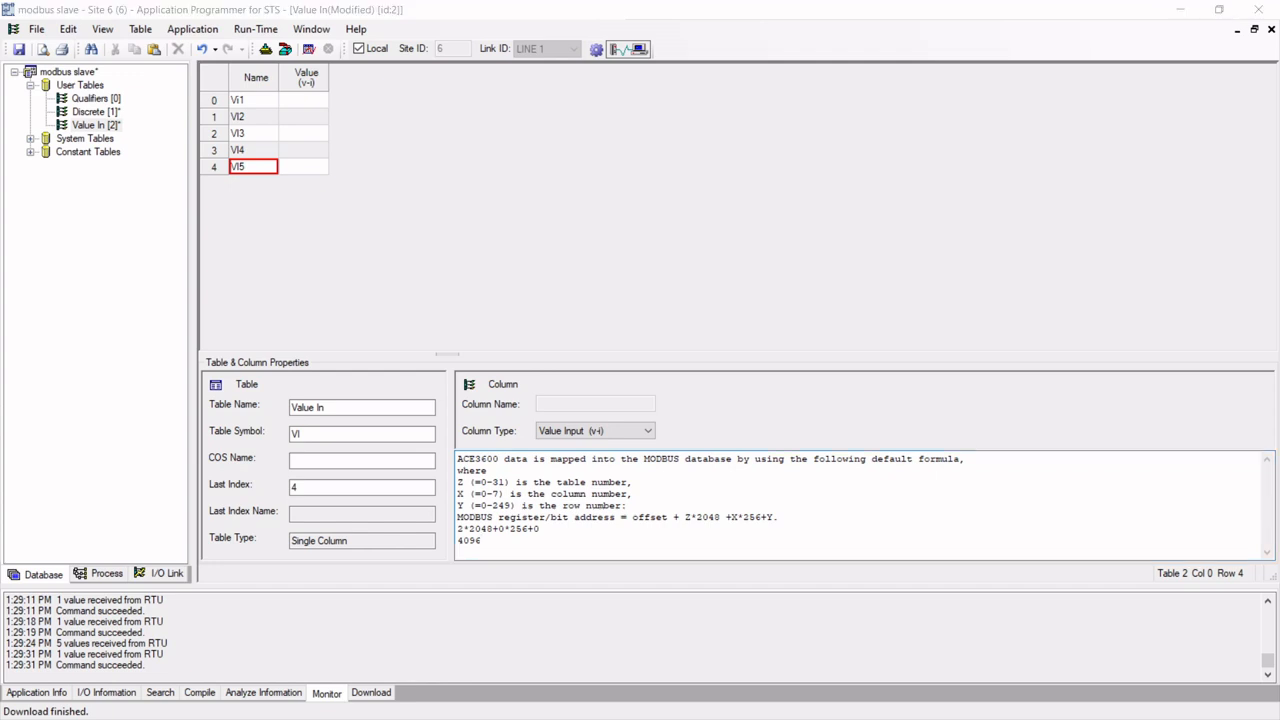
click(266, 49)
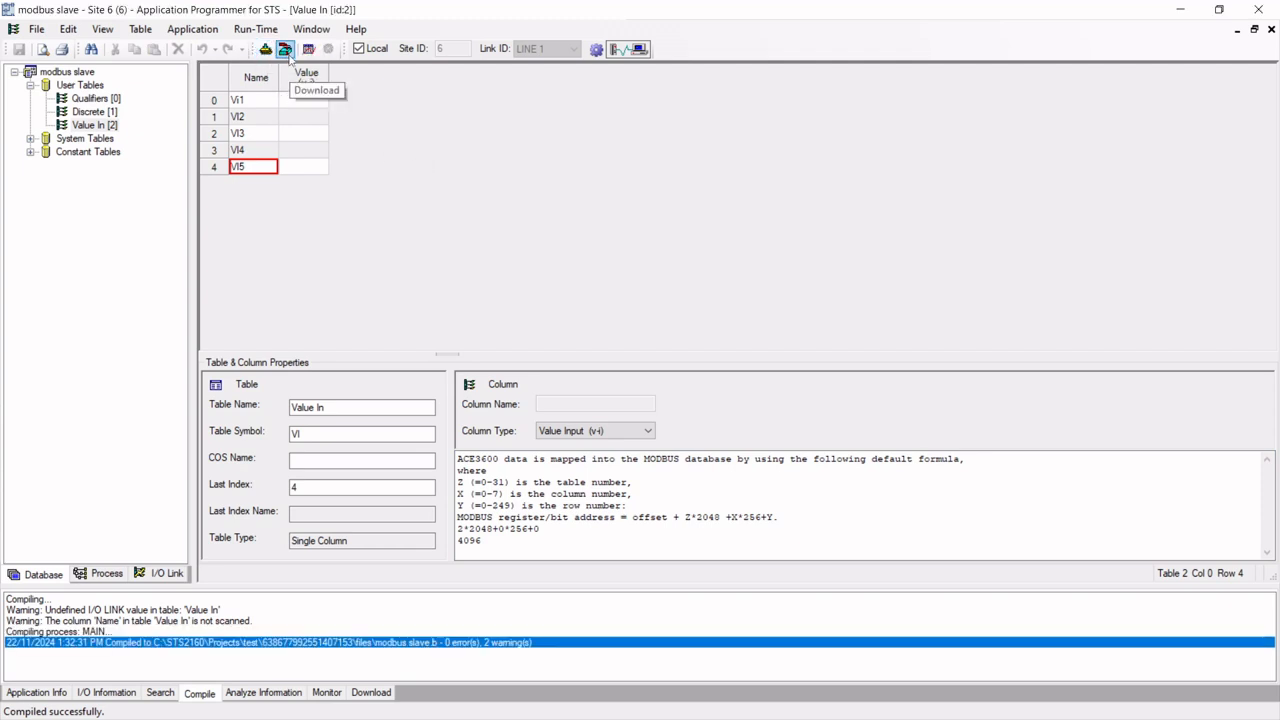
click(285, 50)
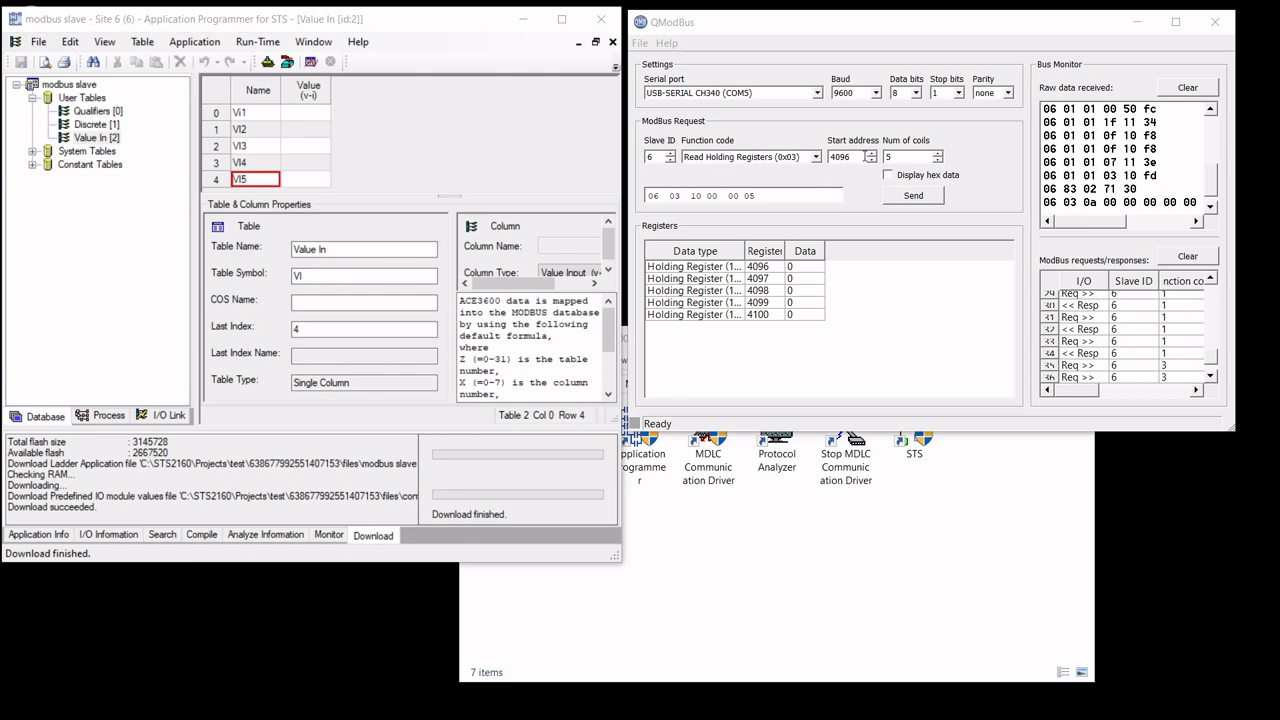
Step: Switch to QModBus and send the Read Holding Registers (0x03) request to slave 6 for five registers from address 4096
click(936, 198)
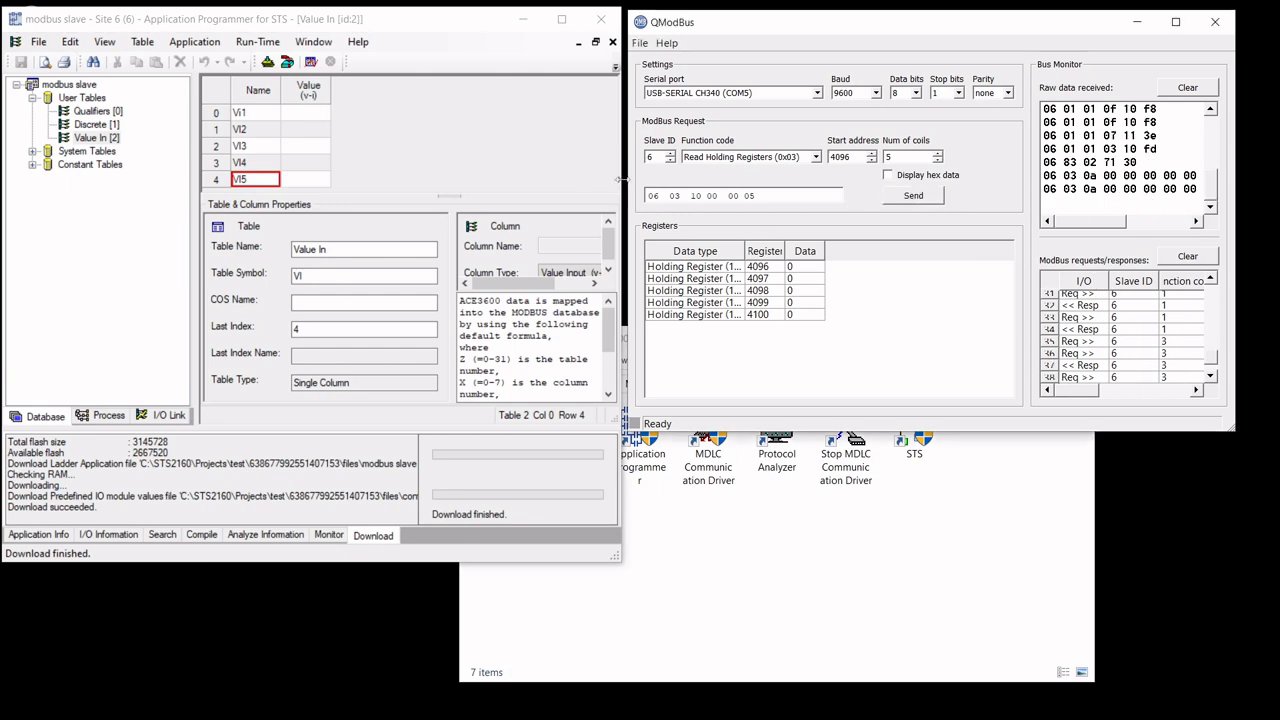
Step: Monitor the Value In table in the Application Programmer and set Vi1 through VI5 to 100, 150, 200, 250 and 300 on the RTU
click(311, 64)
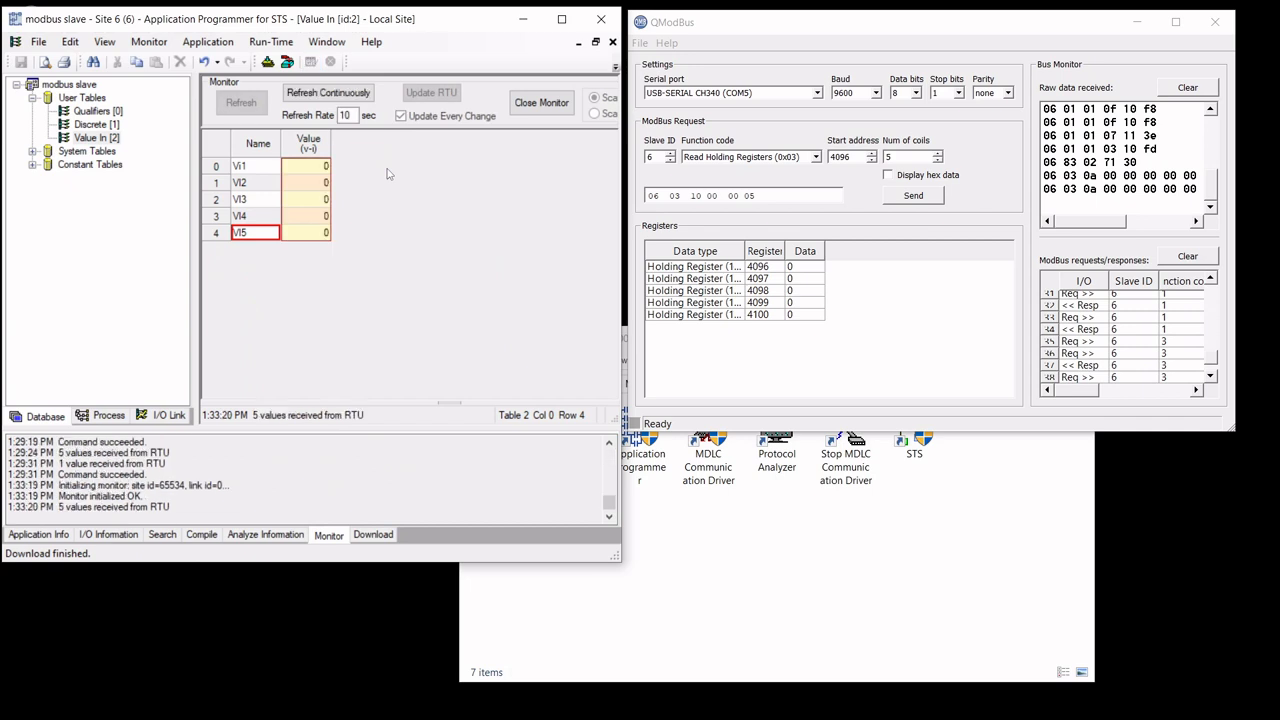
double_click(311, 172)
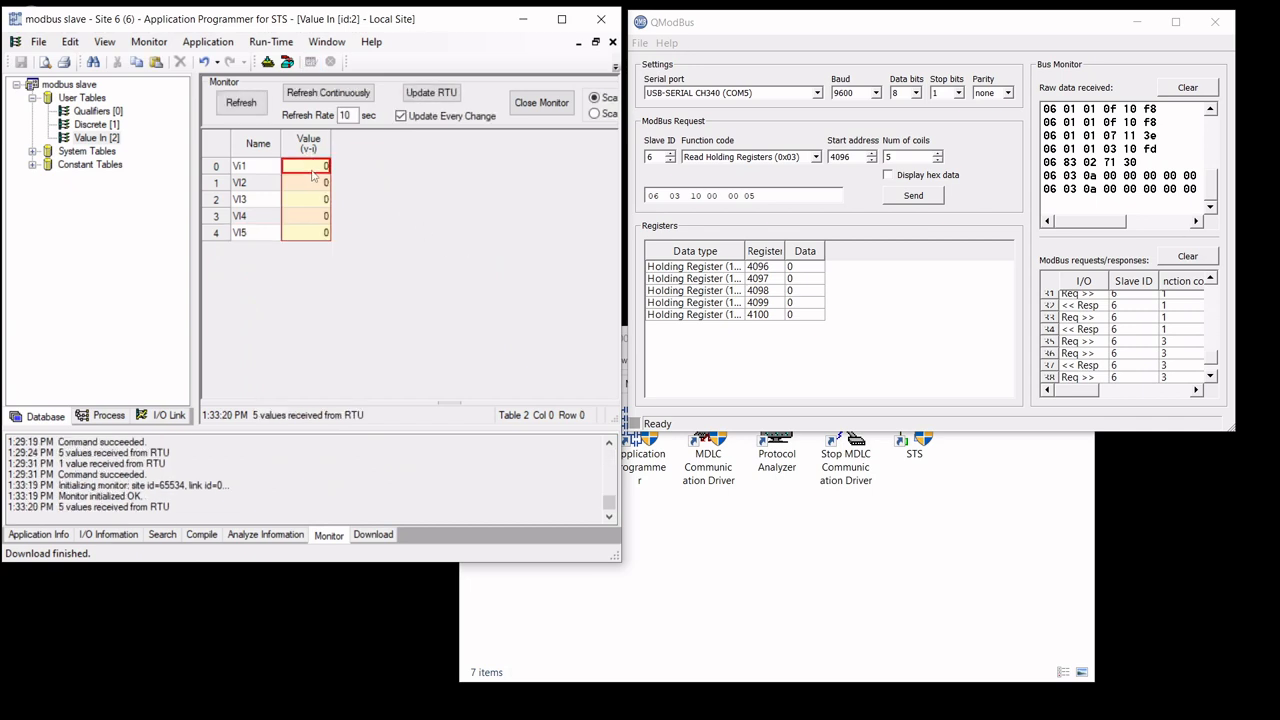
text(100)
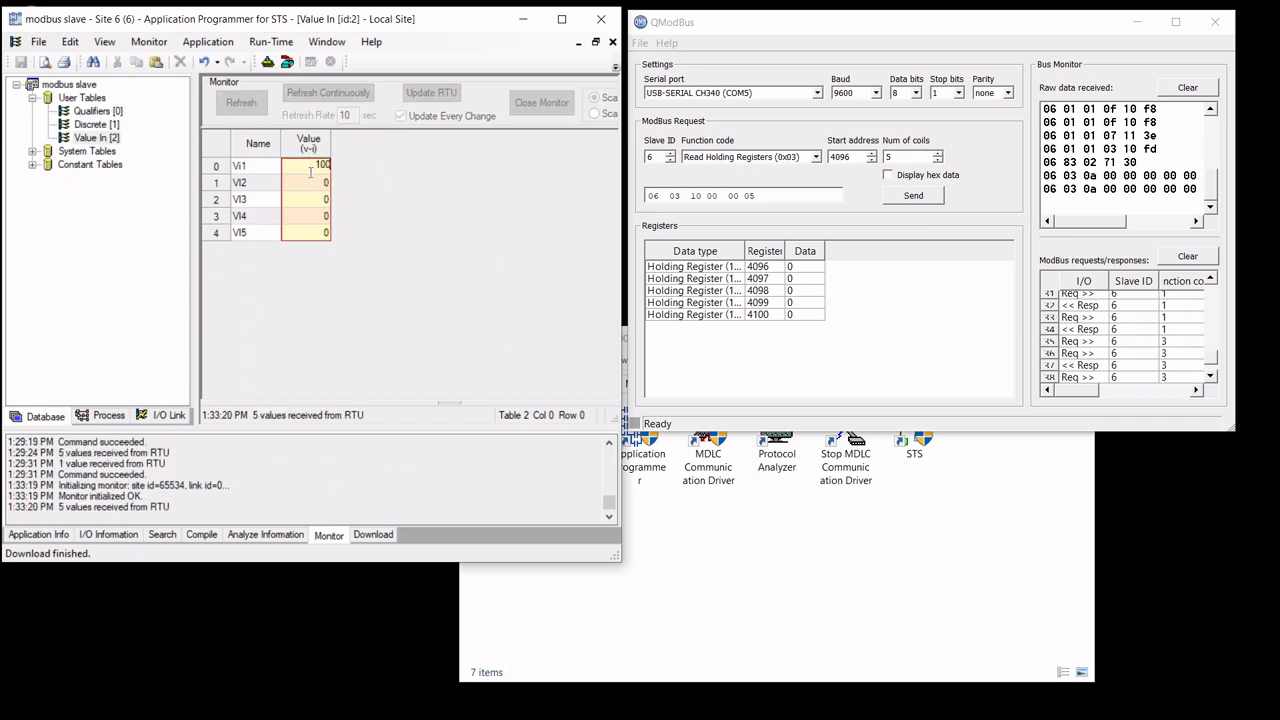
click(311, 183)
text(150)
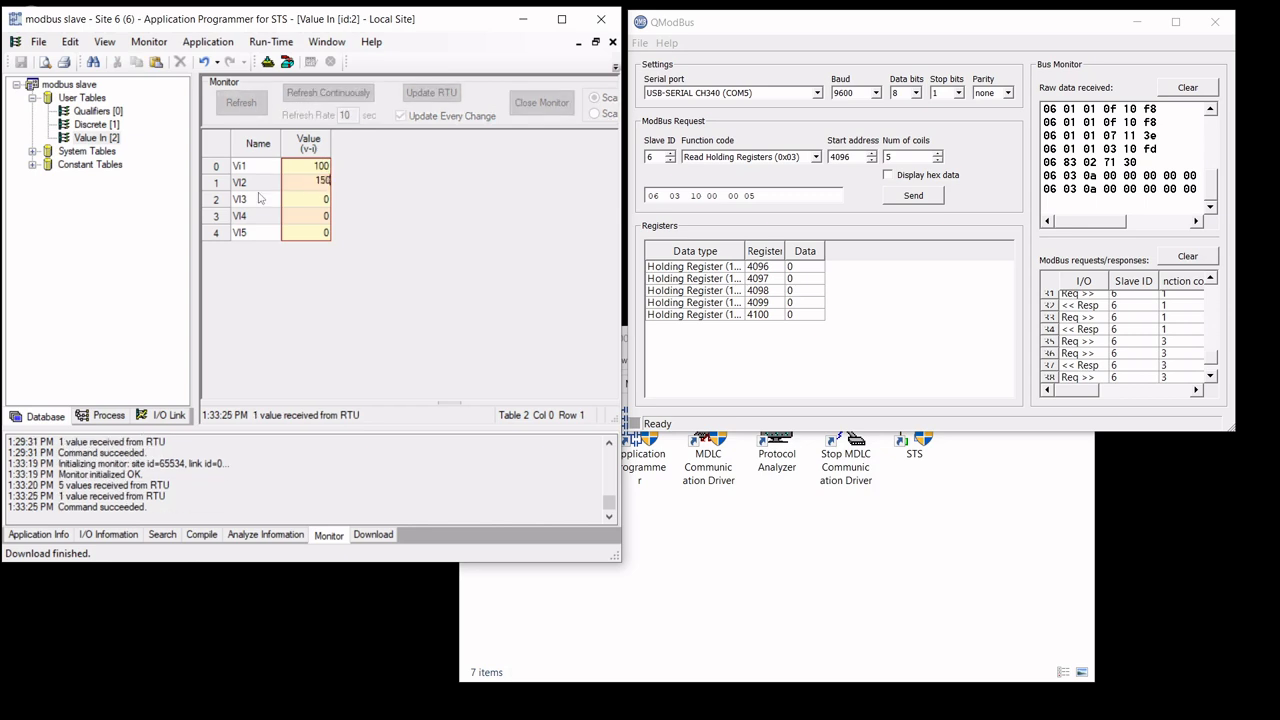
click(319, 200)
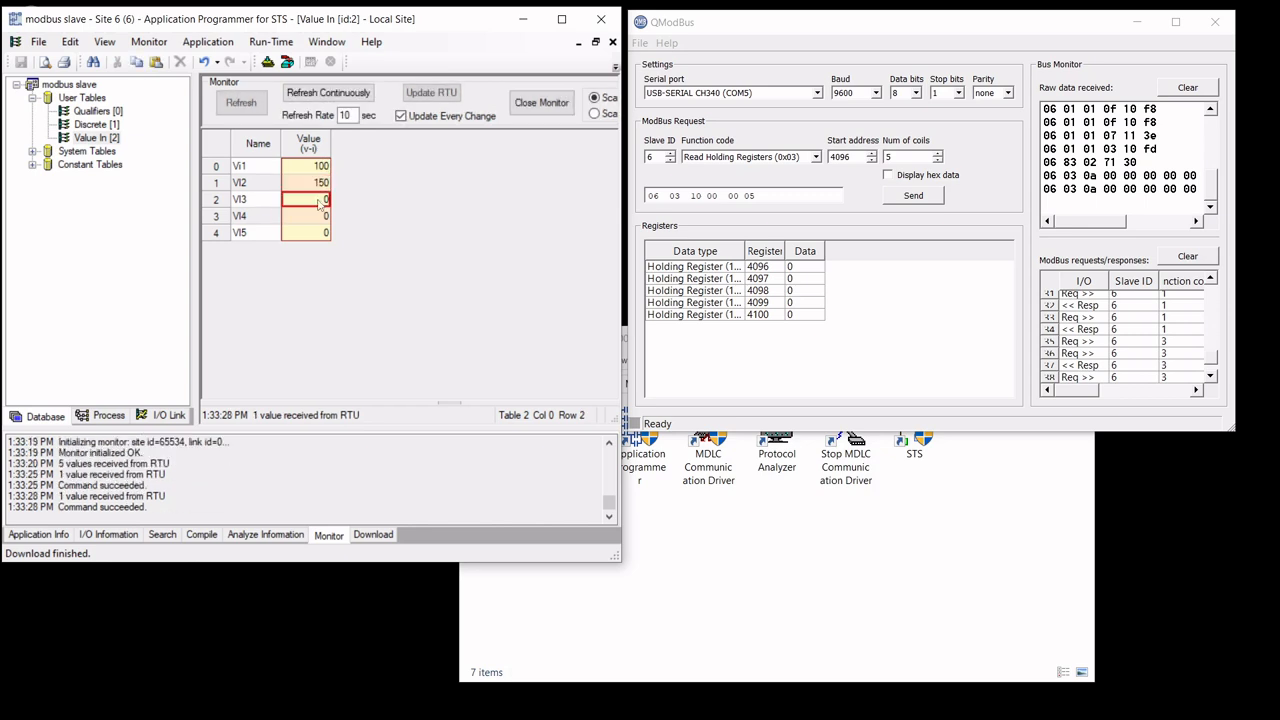
text(200)
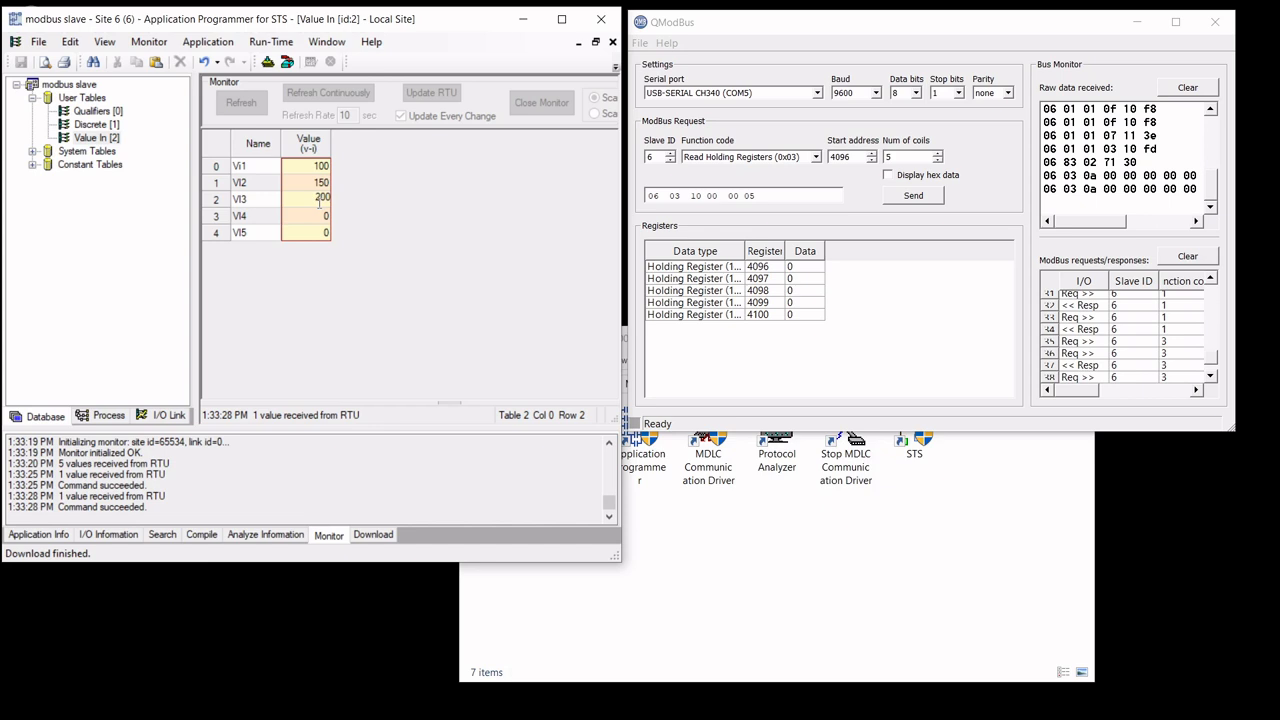
click(316, 216)
text(250)
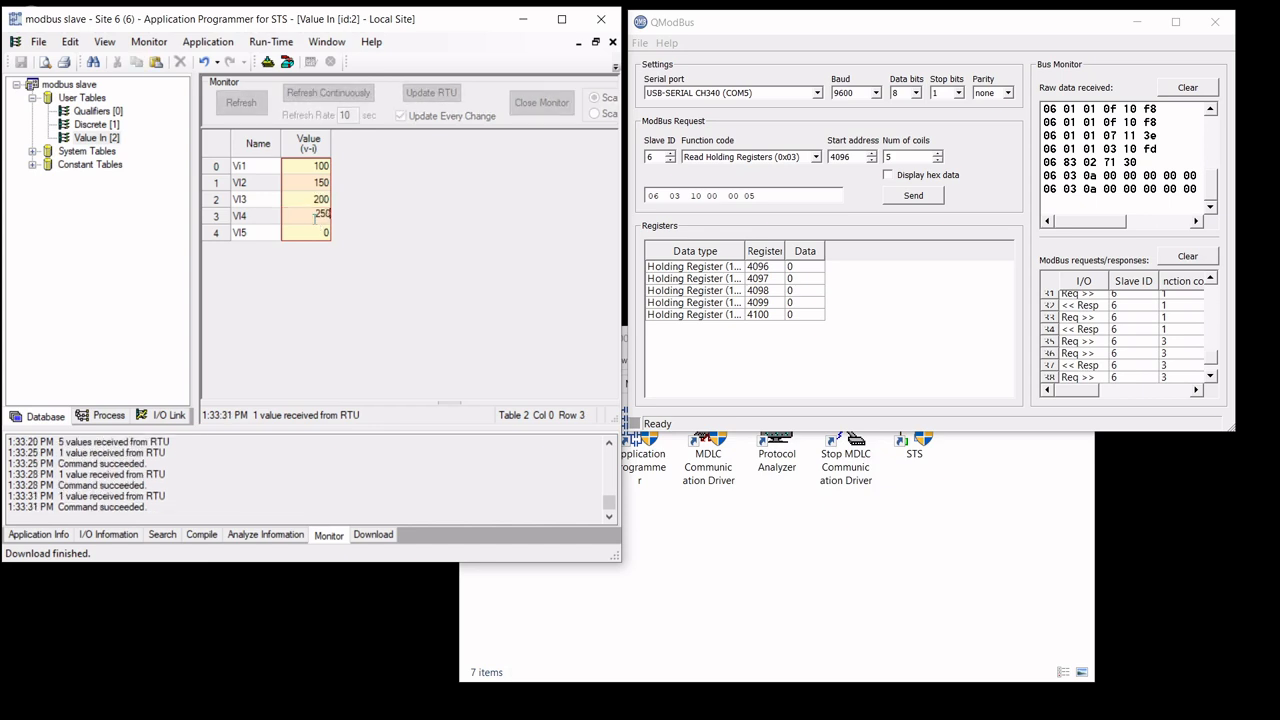
click(311, 233)
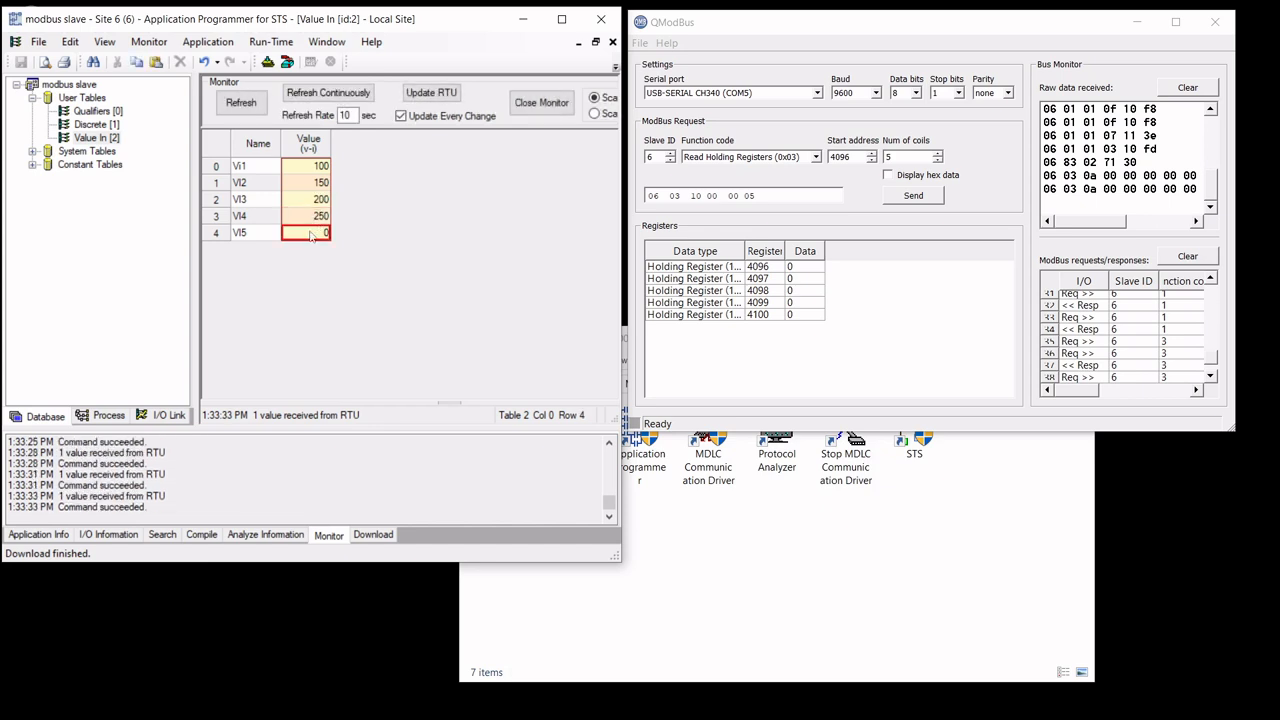
text(300)
click(436, 253)
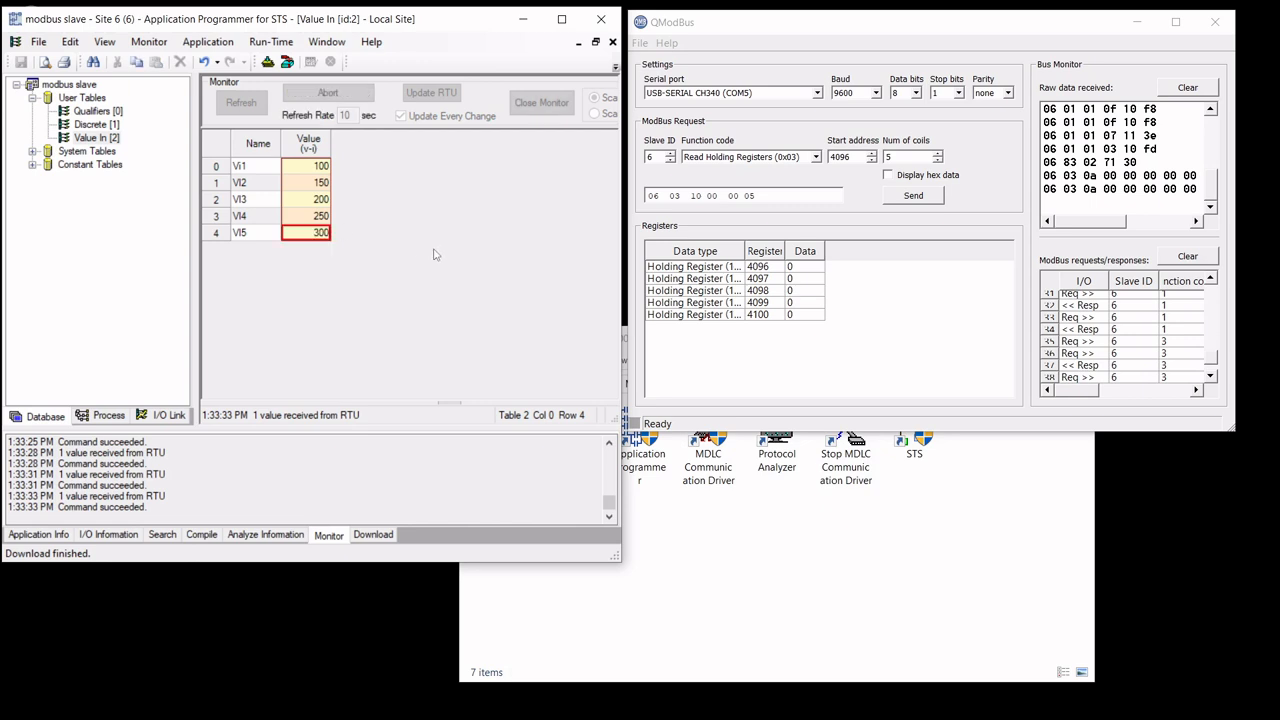
click(436, 95)
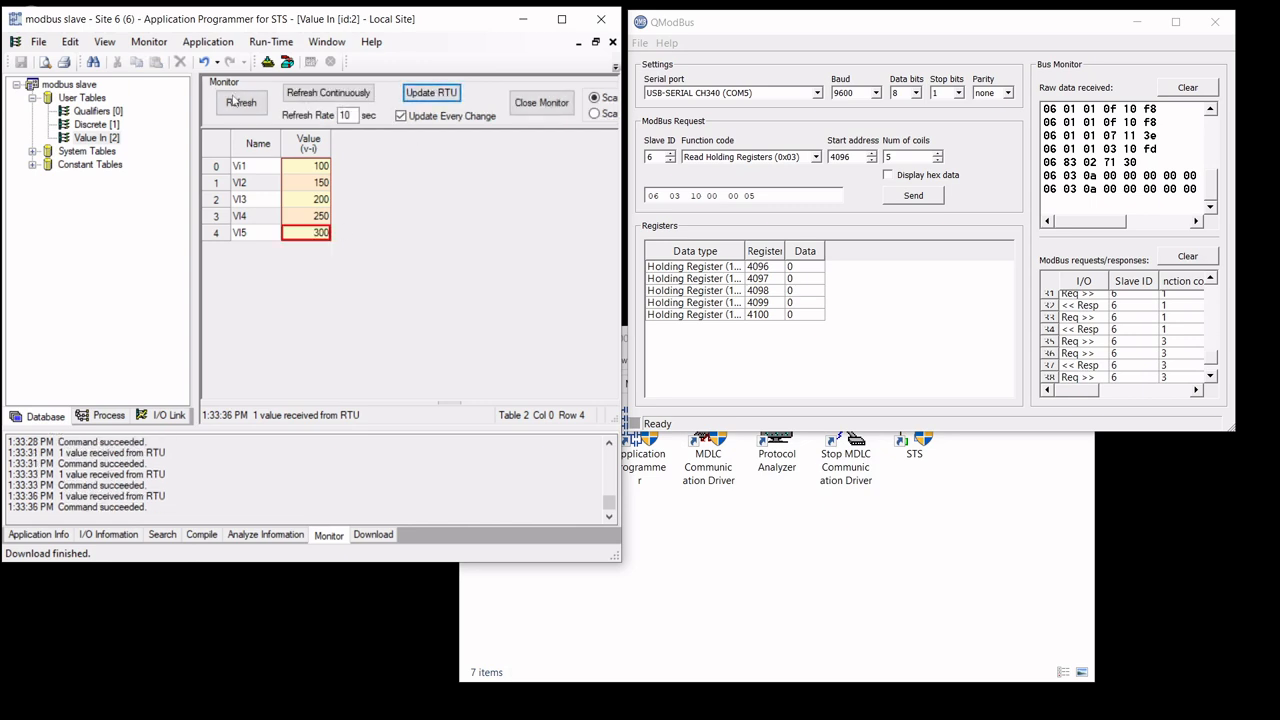
Step: Reread the five holding registers from address 4096 in QModBus, and return to the Application Programmer in a maximized window
click(920, 200)
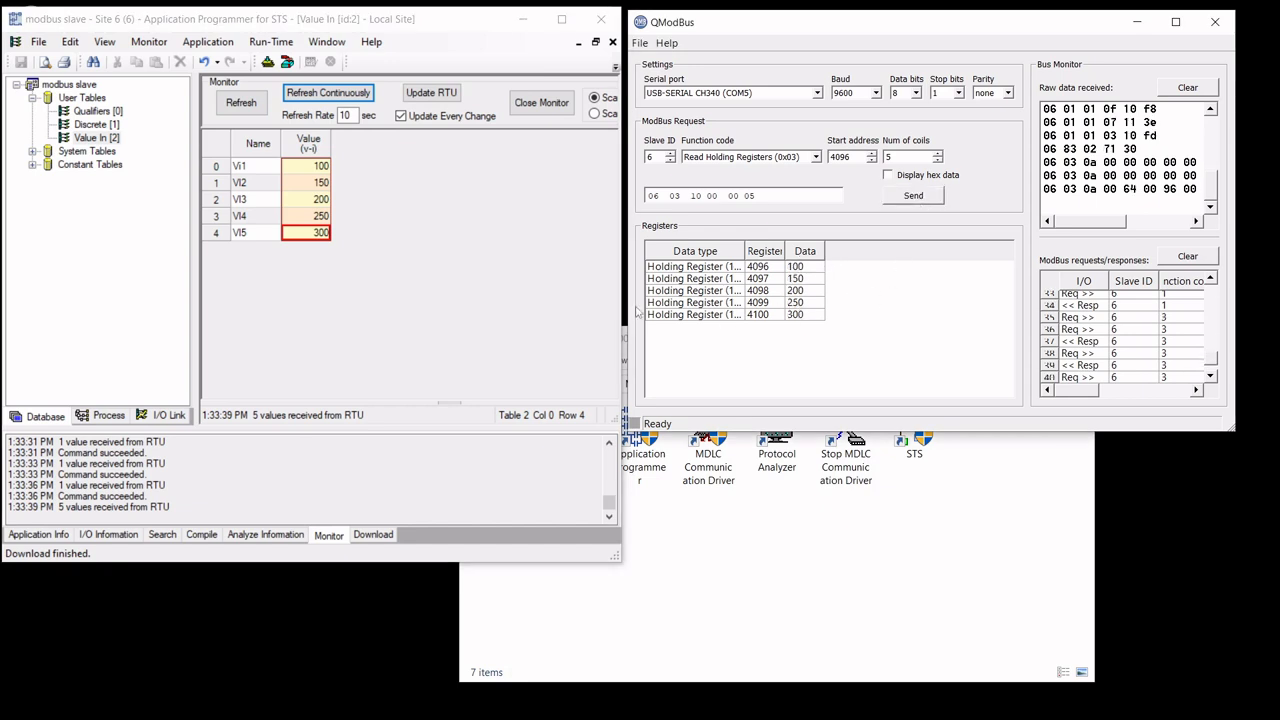
click(913, 195)
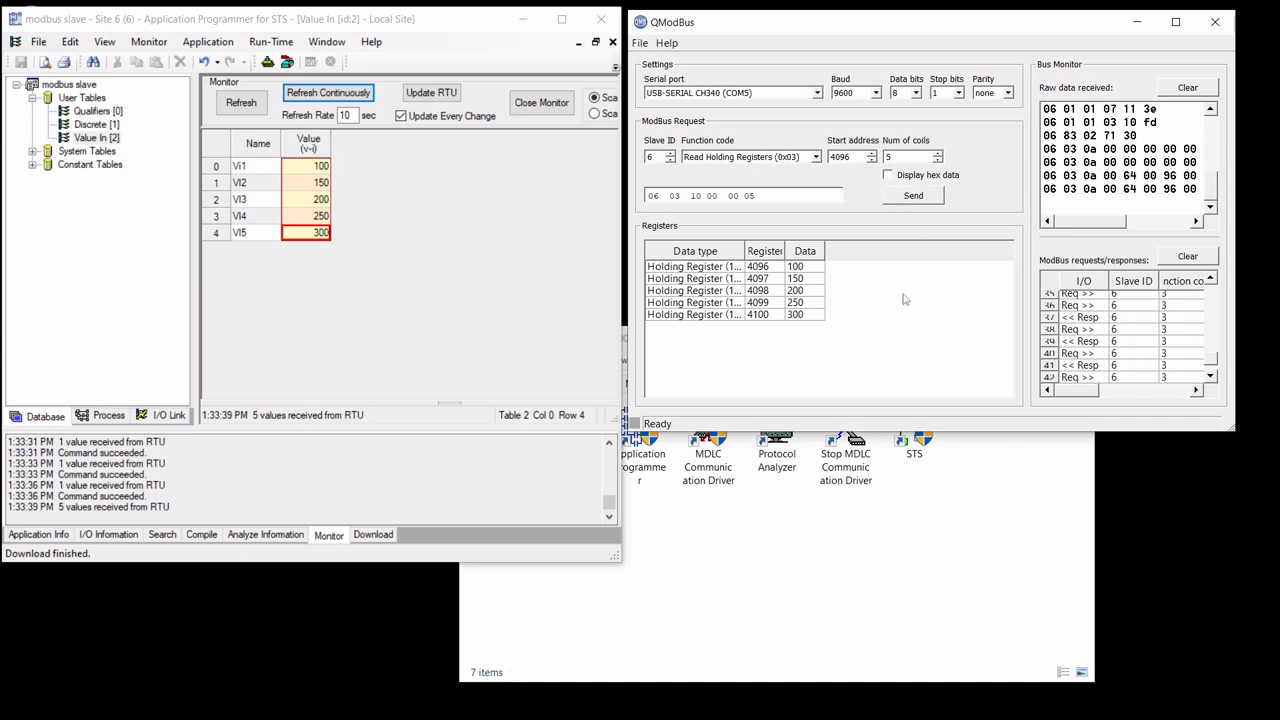
click(562, 22)
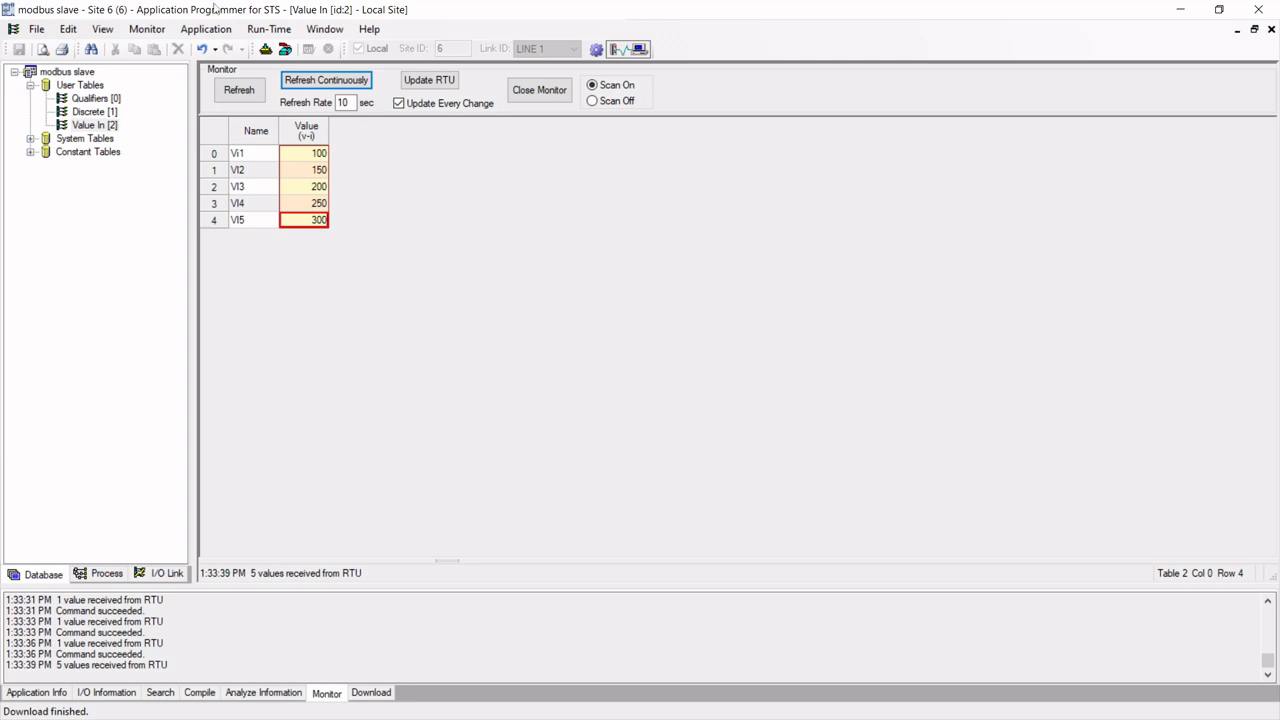
Step: Close the monitor and append a Multiple Column user table named TEST with the symbol TEST 1
click(538, 94)
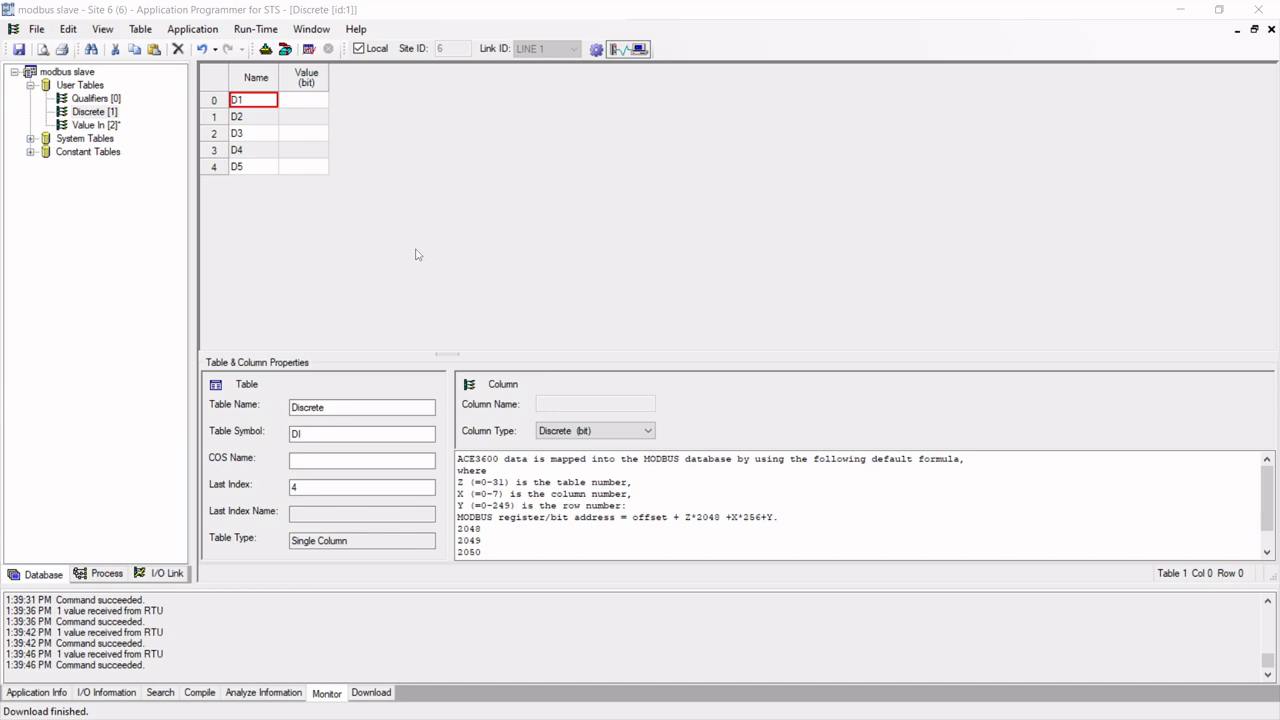
click(95, 87)
right_click(95, 89)
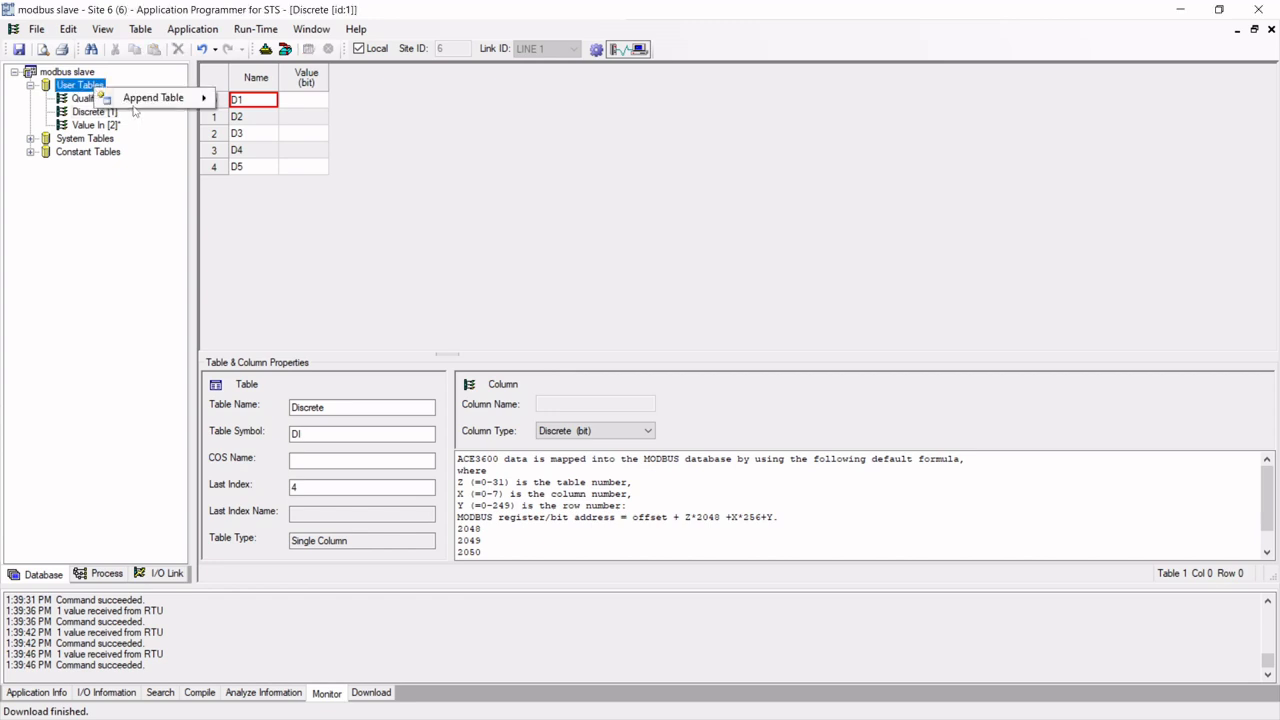
mouse_move(137, 104)
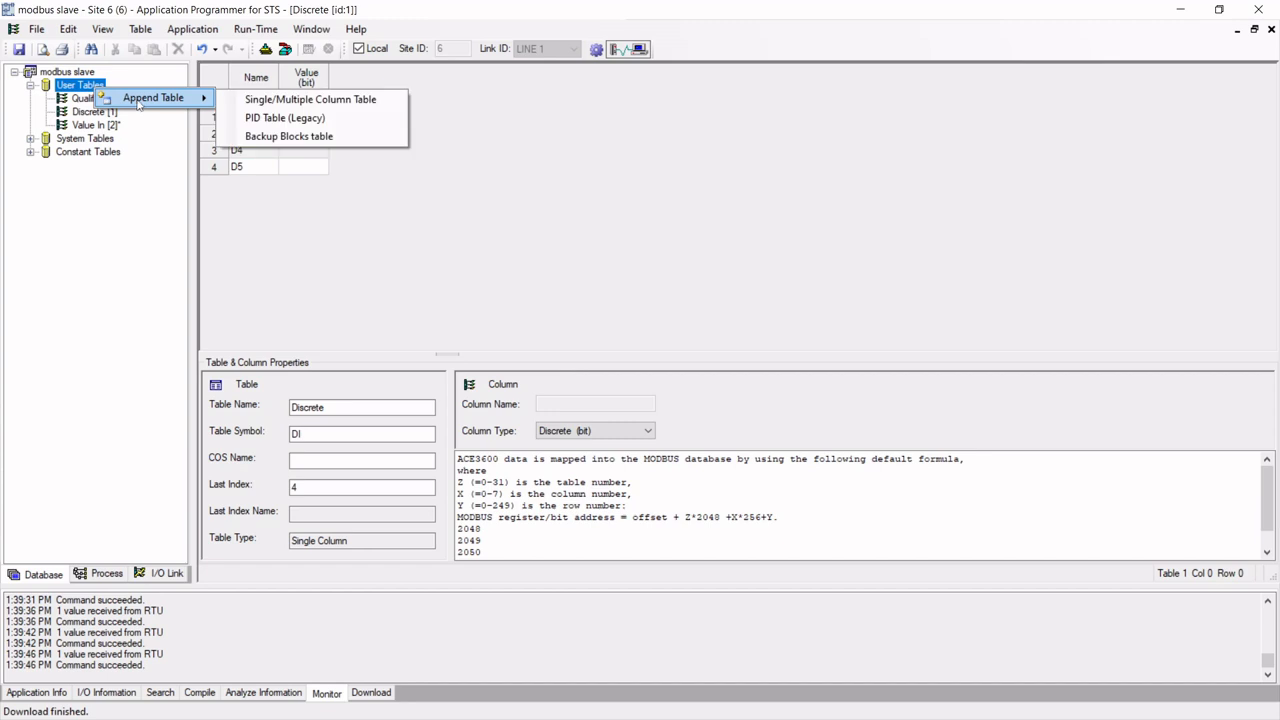
click(255, 101)
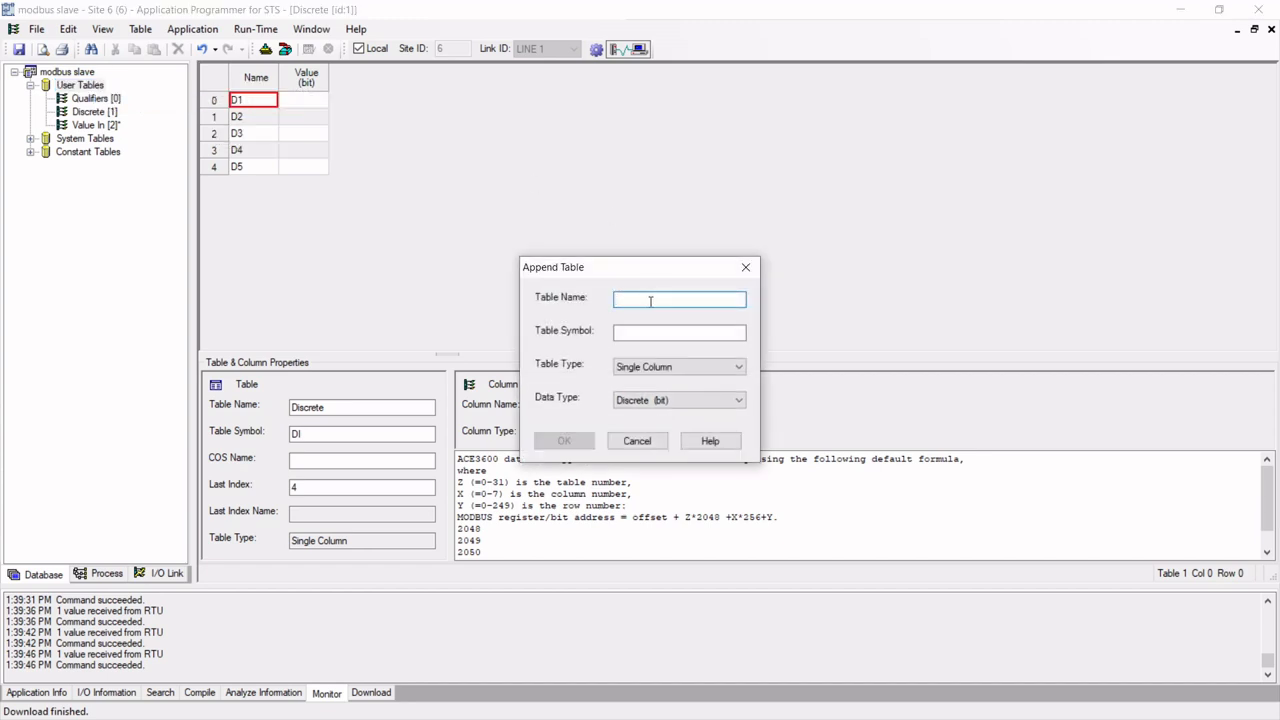
text(TEST)
key(Tab)
key(Tab)
click(626, 332)
text(TES)
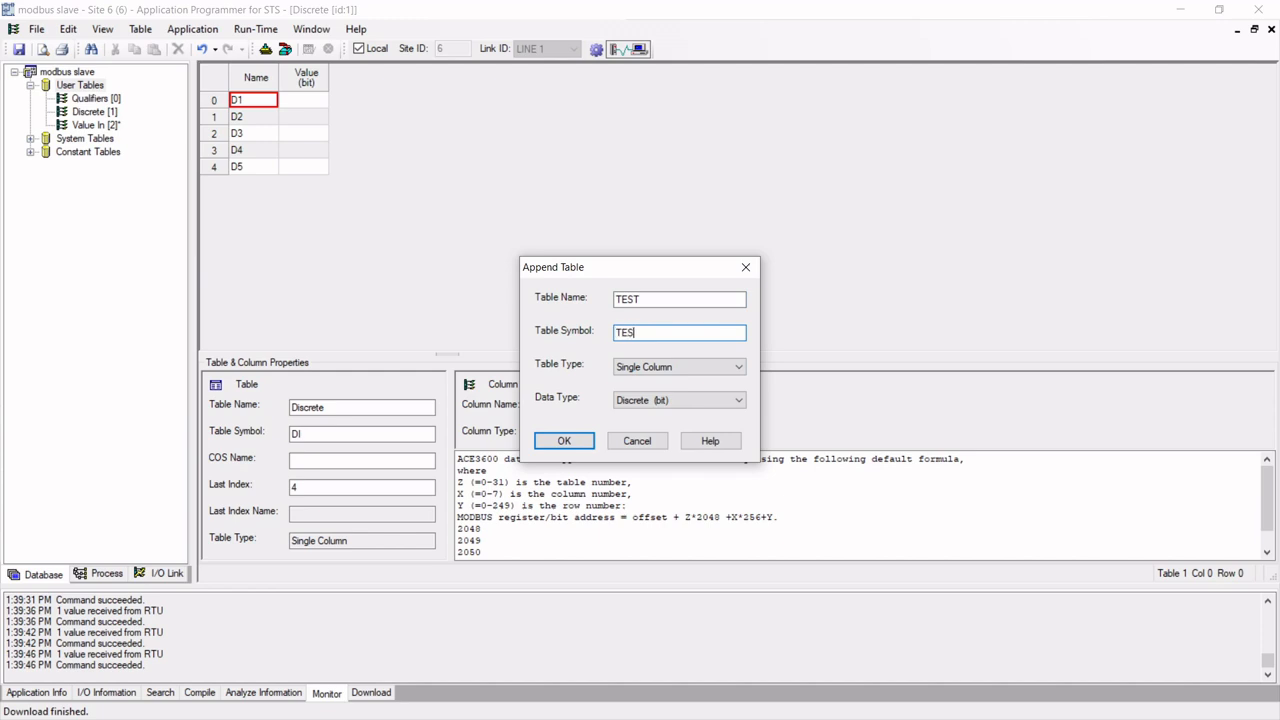
click(662, 368)
click(666, 393)
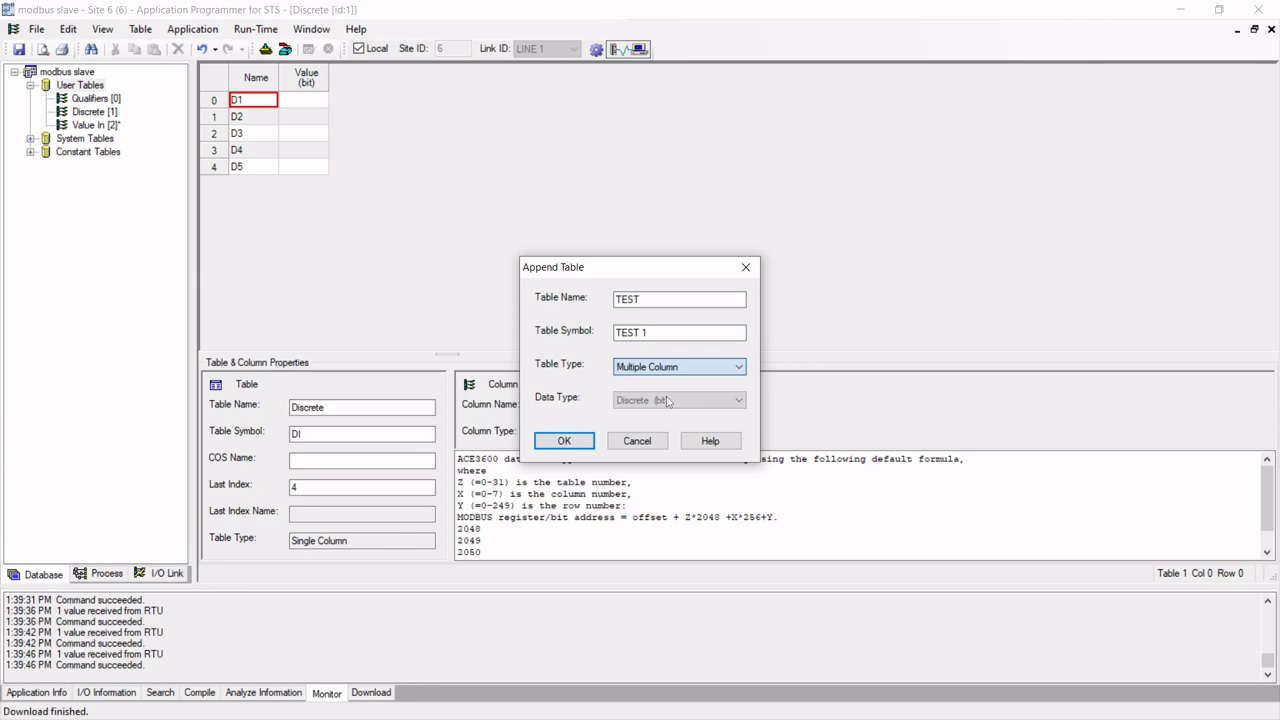
click(565, 442)
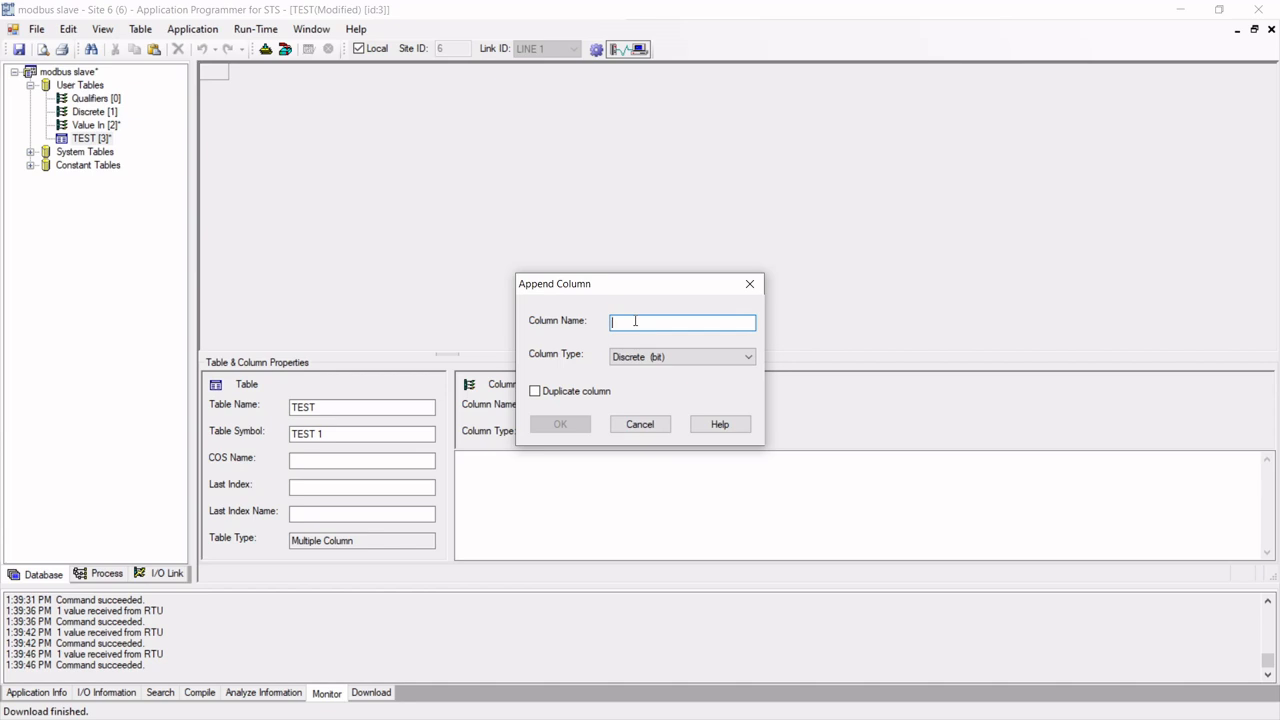
Step: Add a Discrete (bit) column named DO to the TEST table and set the table's last index to 4
text(D)
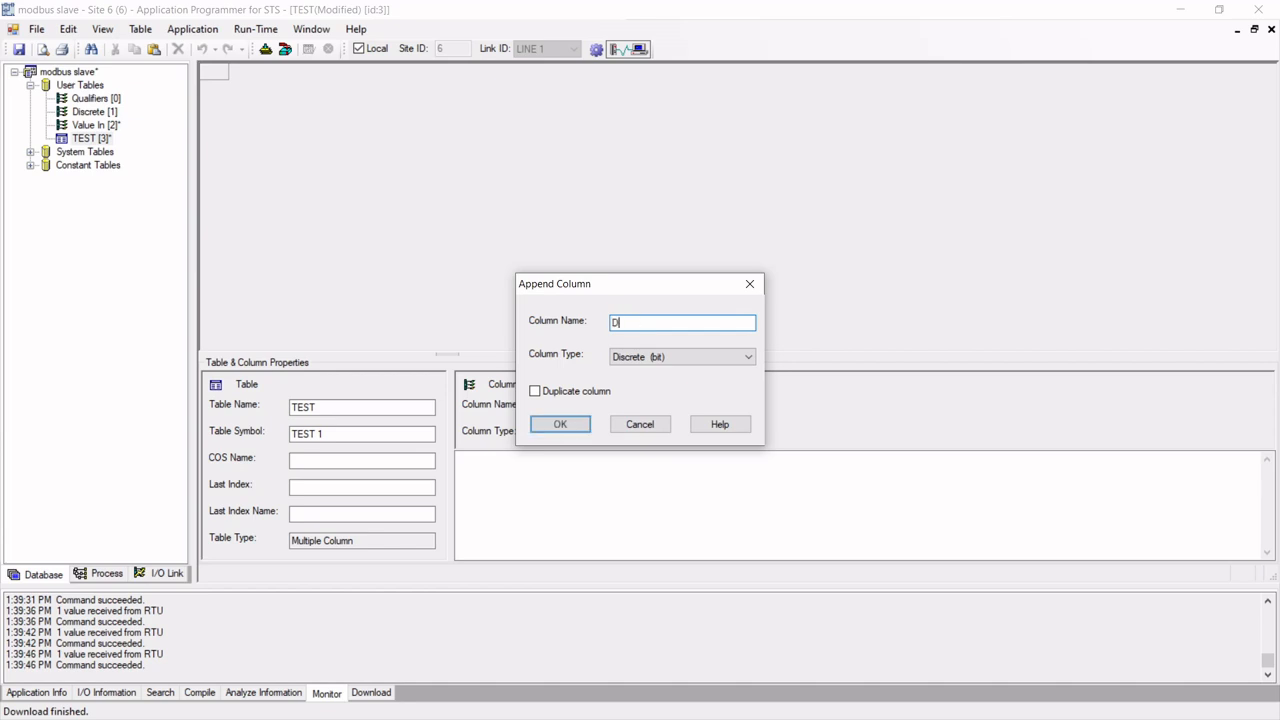
text(O)
click(575, 420)
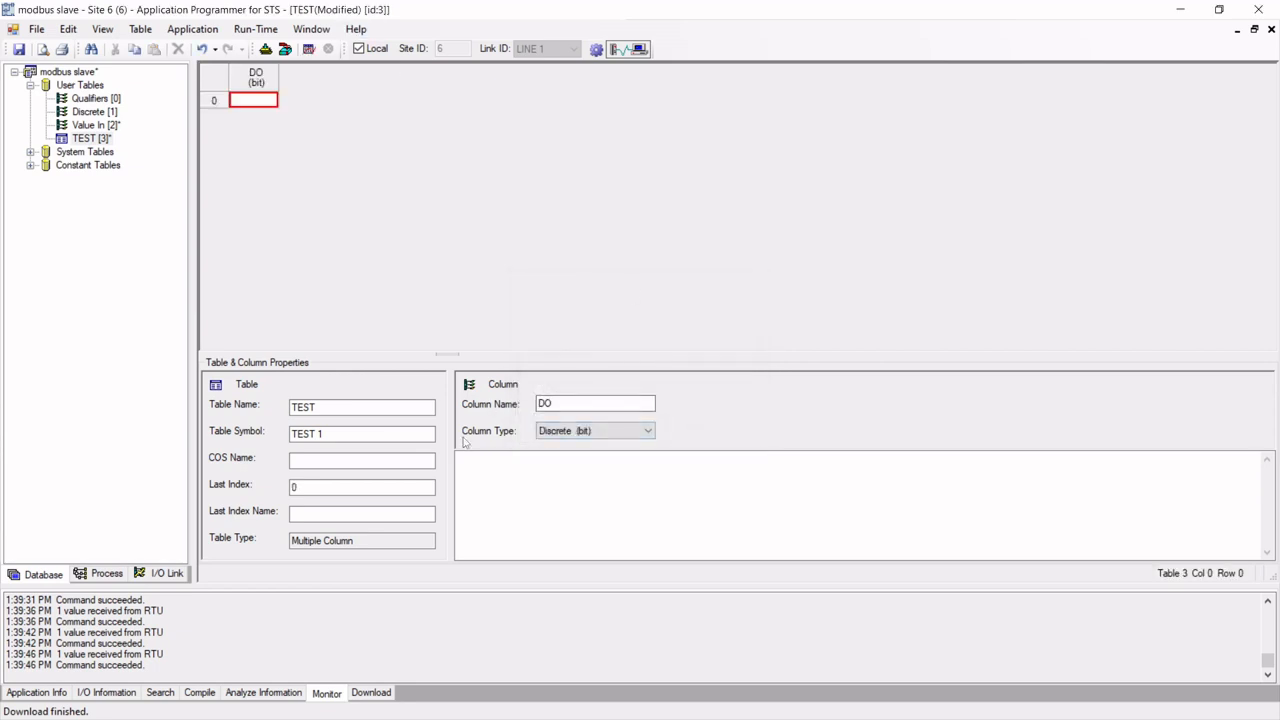
double_click(333, 486)
text(4)
key(Return)
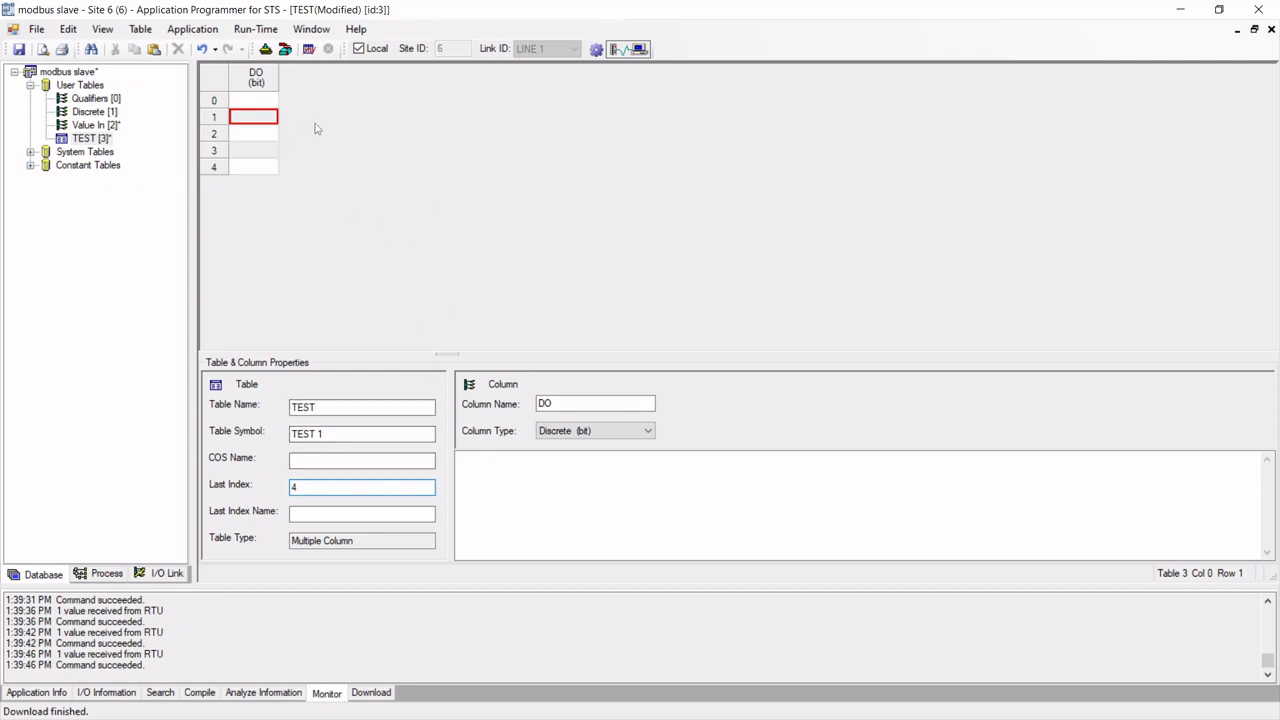
Step: Append a second column named Vale In with the type Value Input (v-i) to the TEST table
click(257, 80)
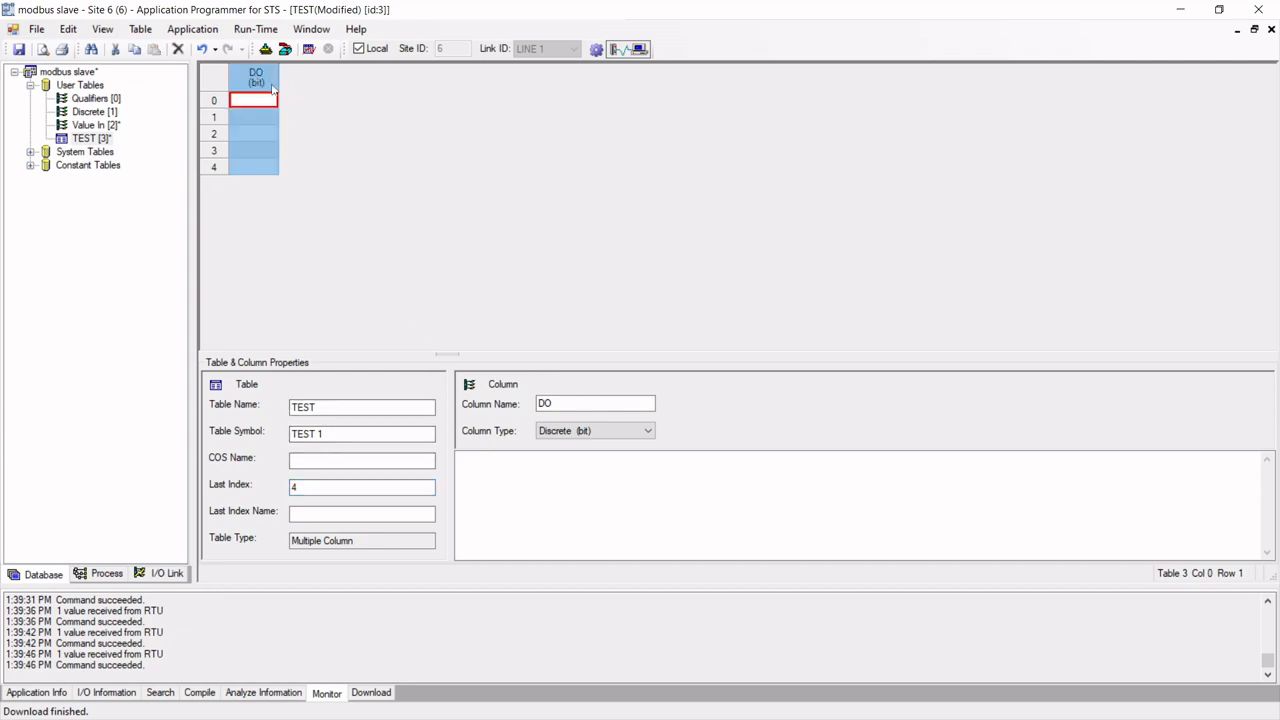
right_click(272, 88)
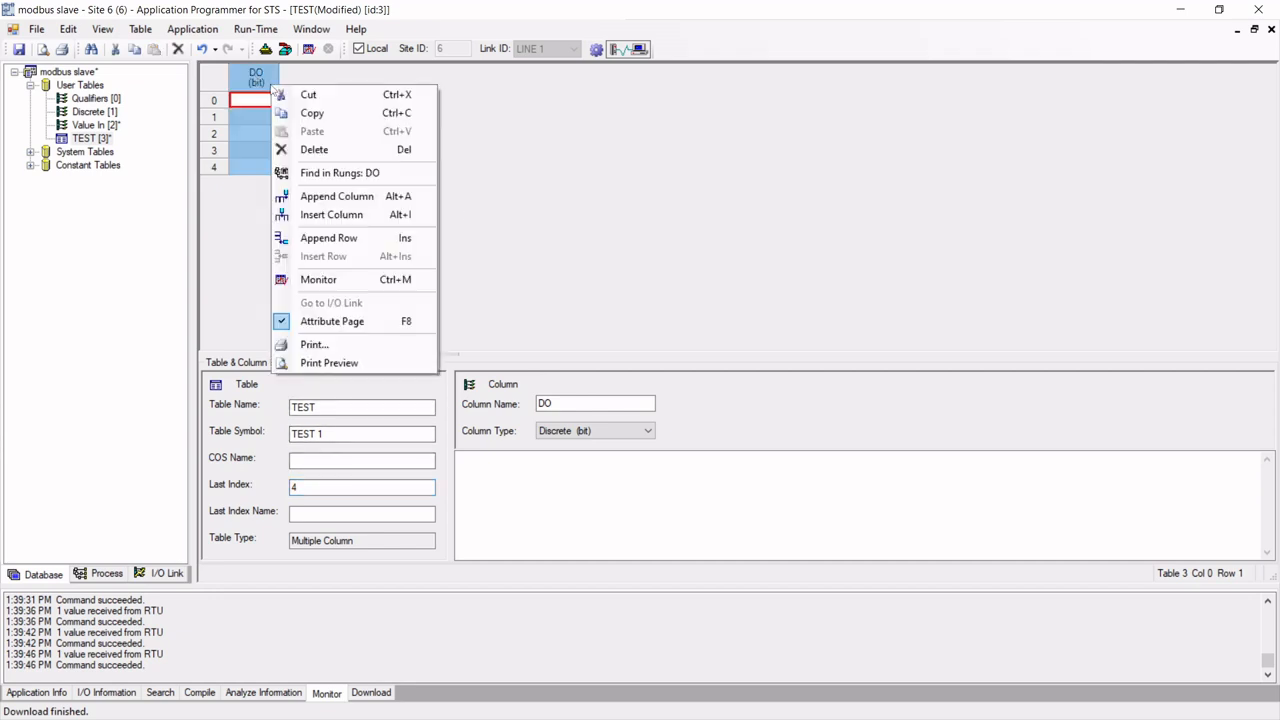
click(402, 199)
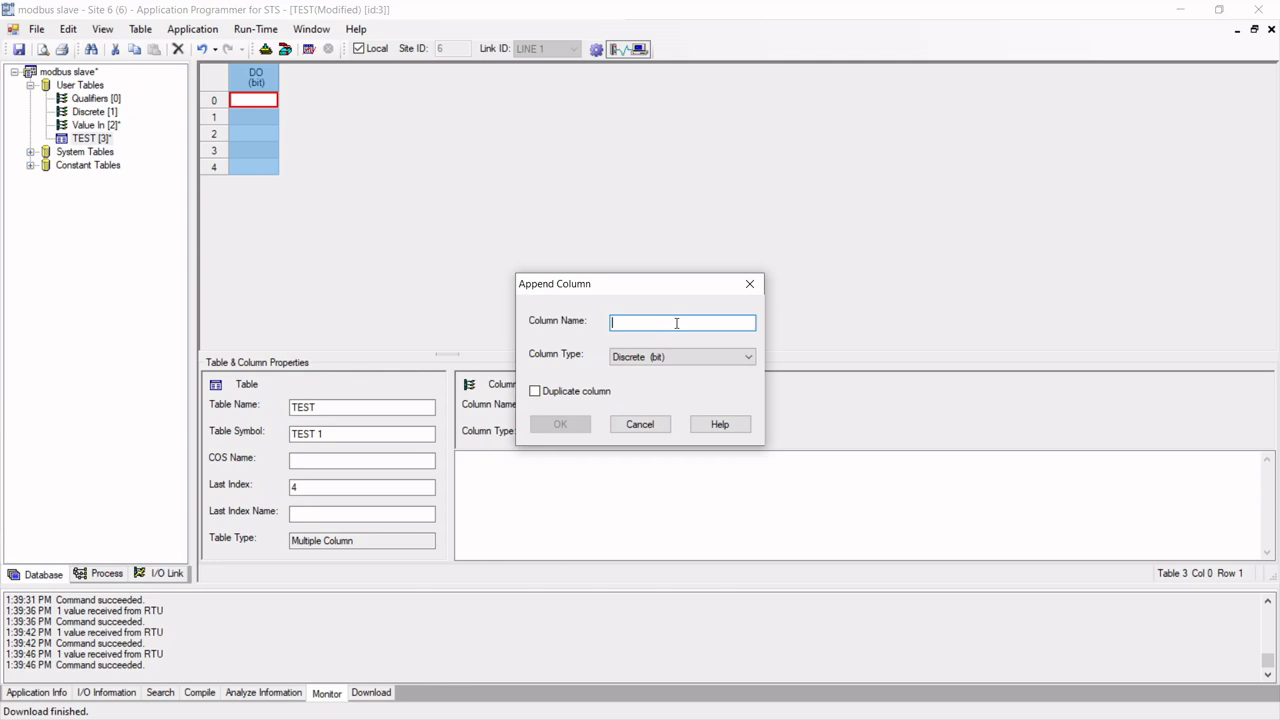
text(Vale In)
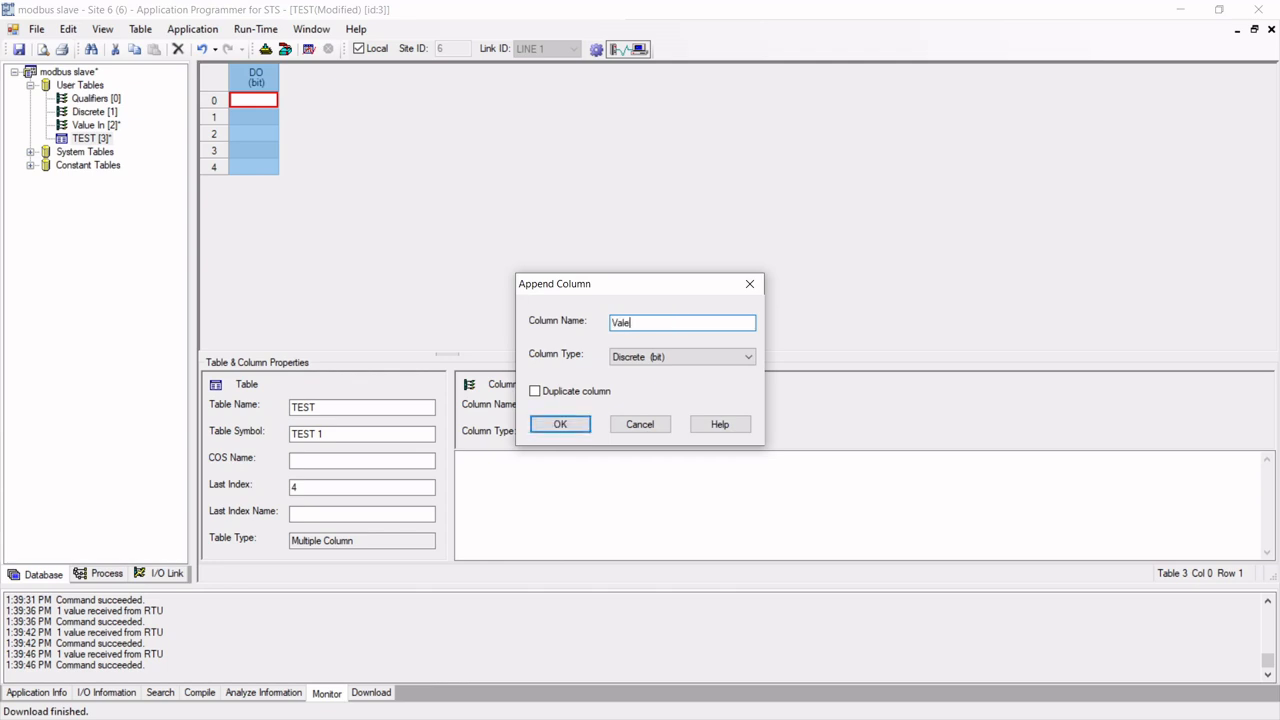
click(706, 357)
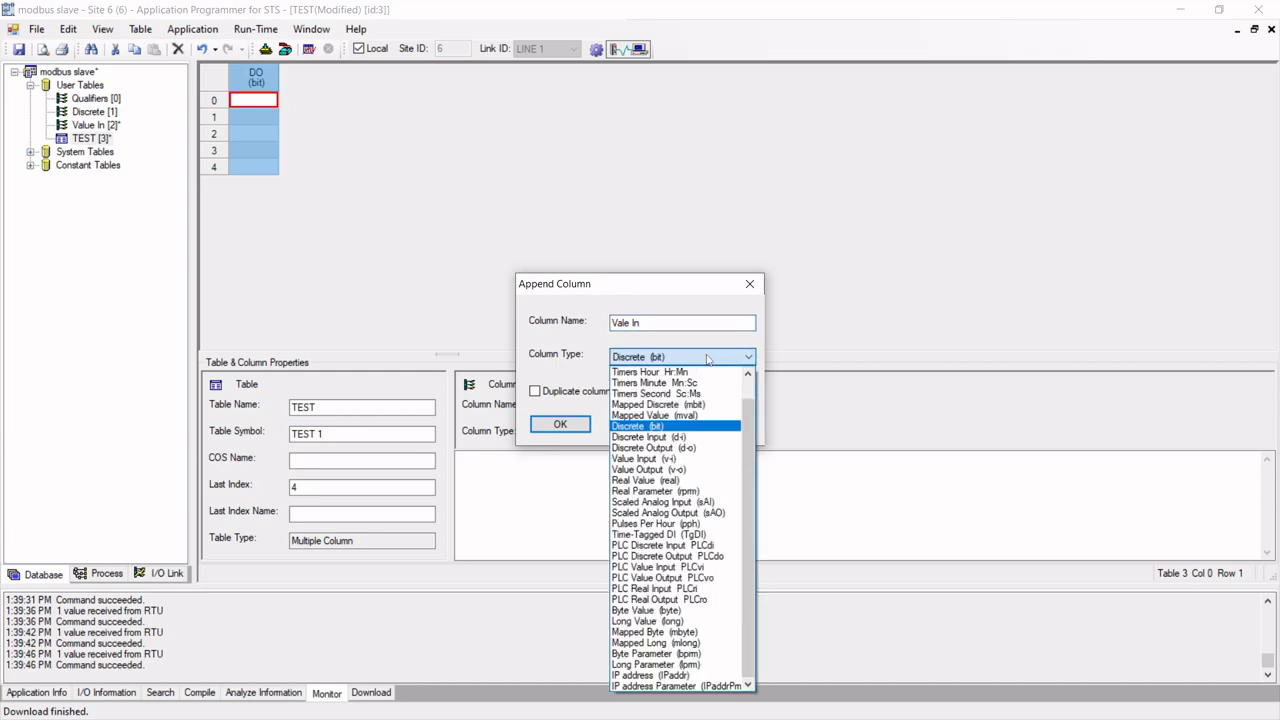
click(697, 459)
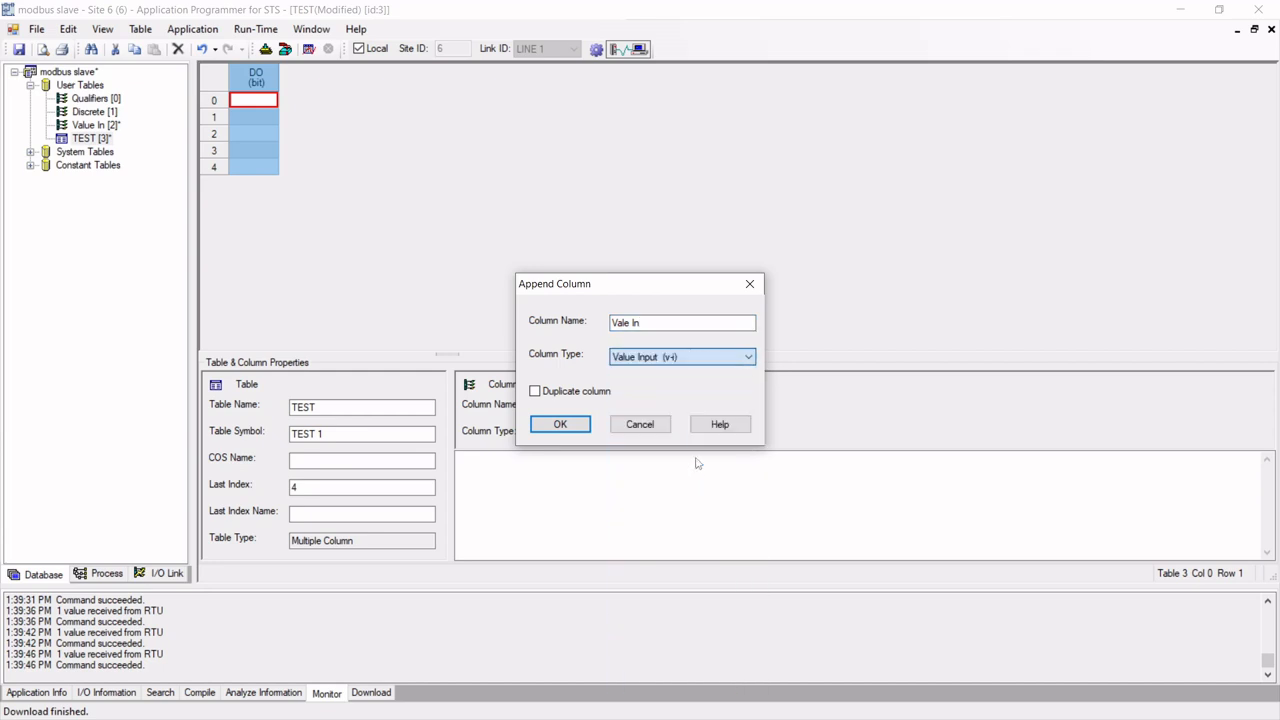
click(581, 420)
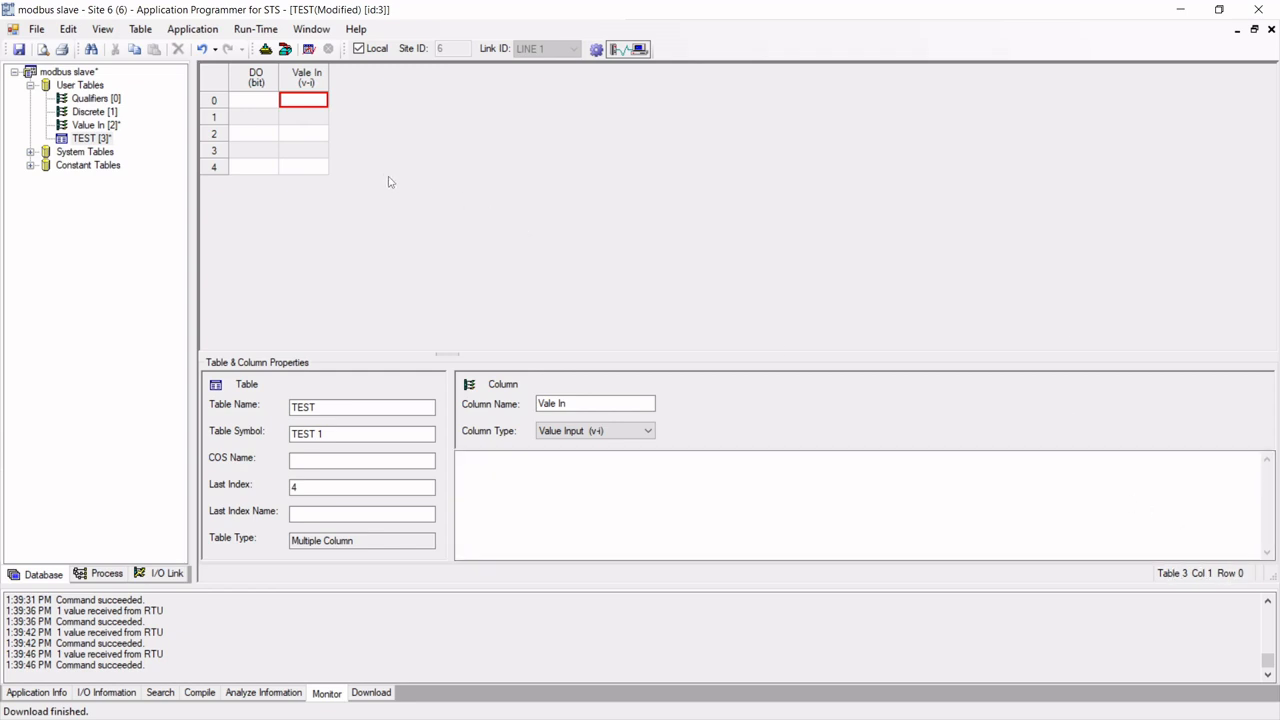
Step: Paste the copied MODBUS address mapping formula into the description area of the TEST table
click(499, 470)
right_click(499, 470)
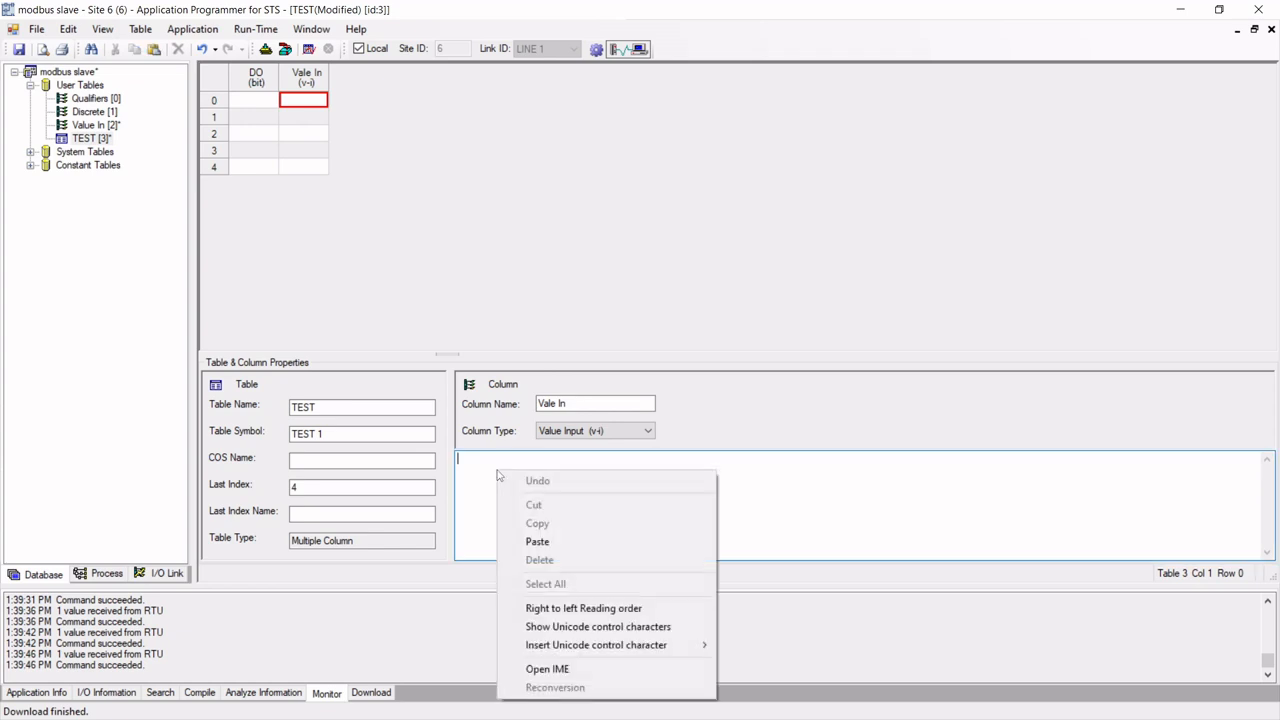
click(587, 544)
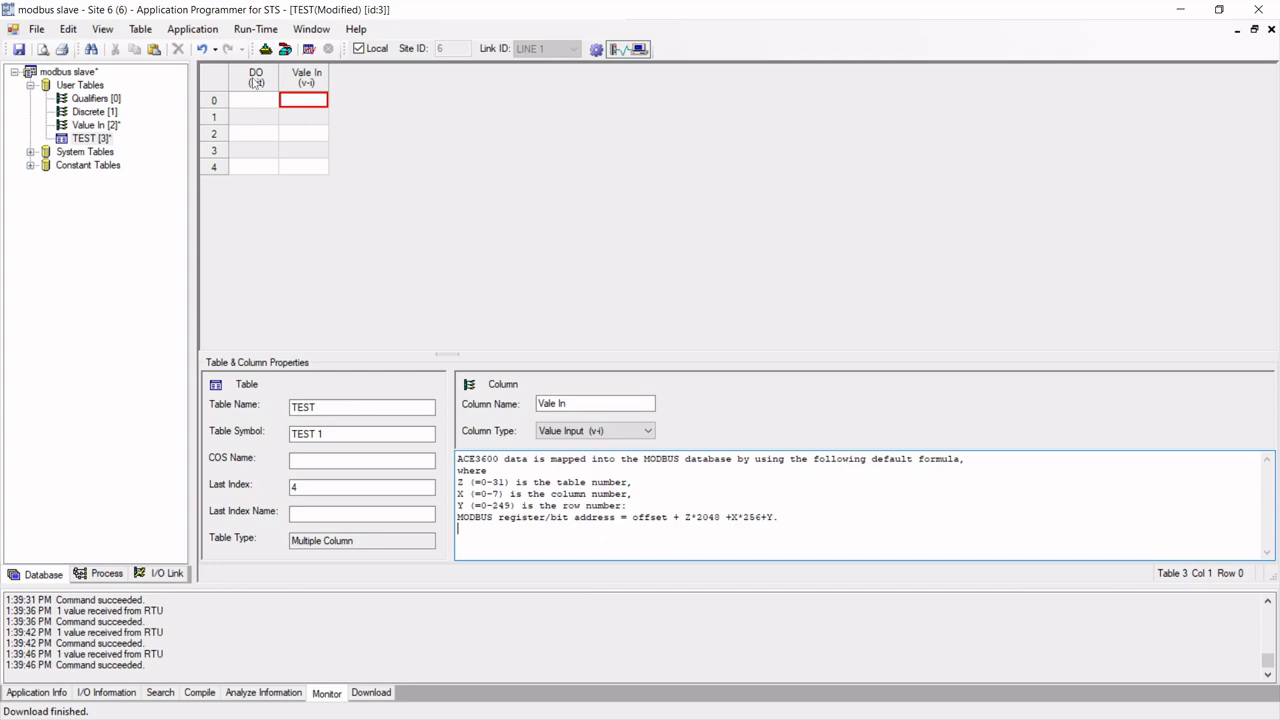
Step: Write the Vale In column's address calculation 3*2048+1*256+0 = 6400 below the mapping formula
click(255, 80)
click(791, 516)
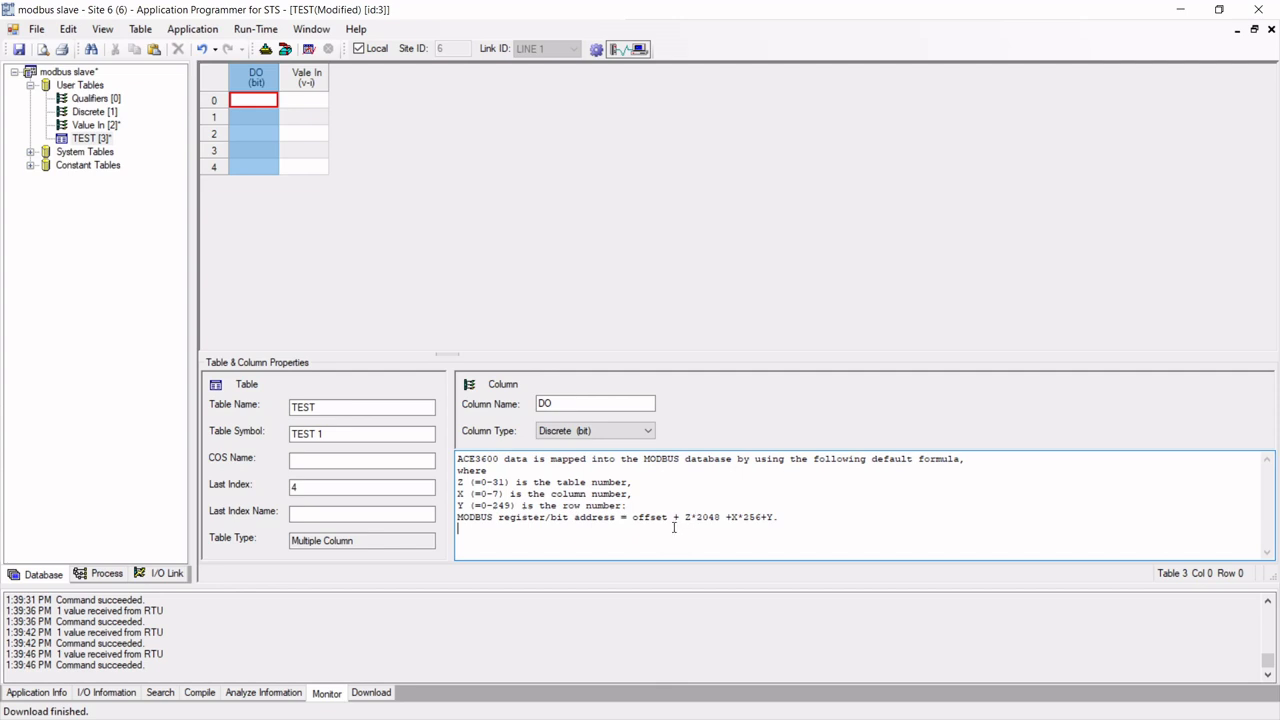
text(3*2048+)
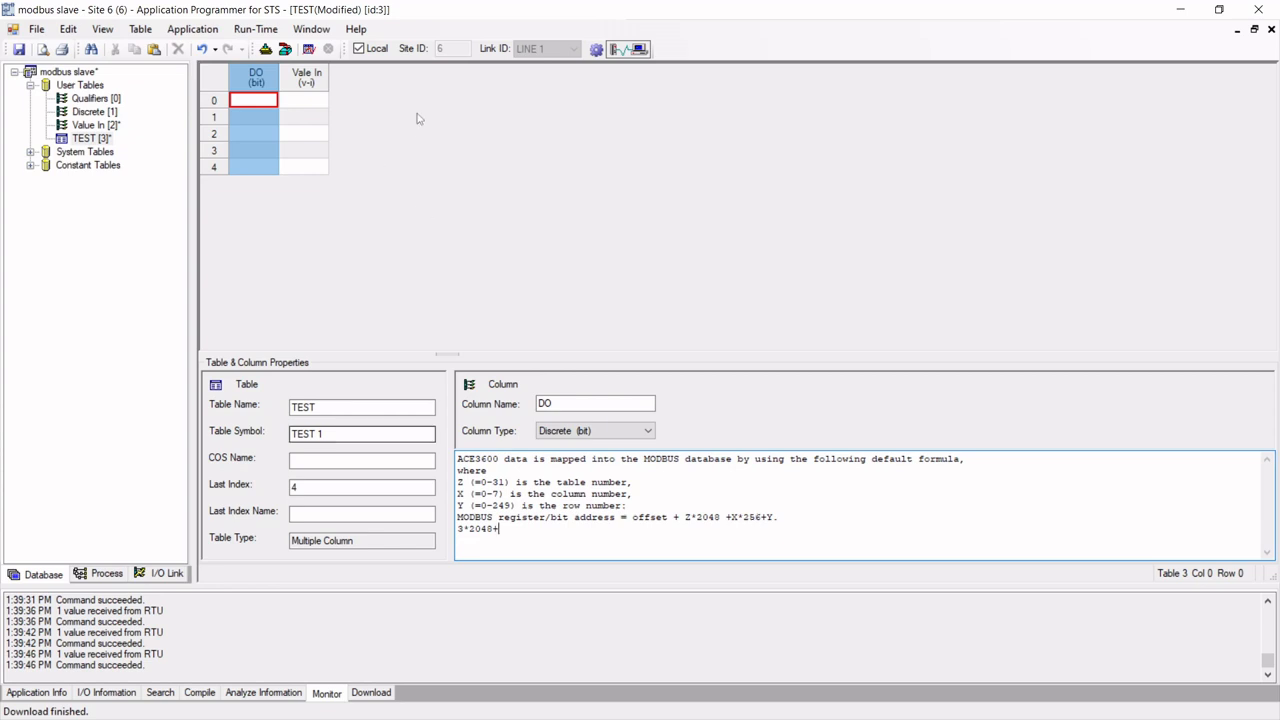
click(305, 80)
click(521, 532)
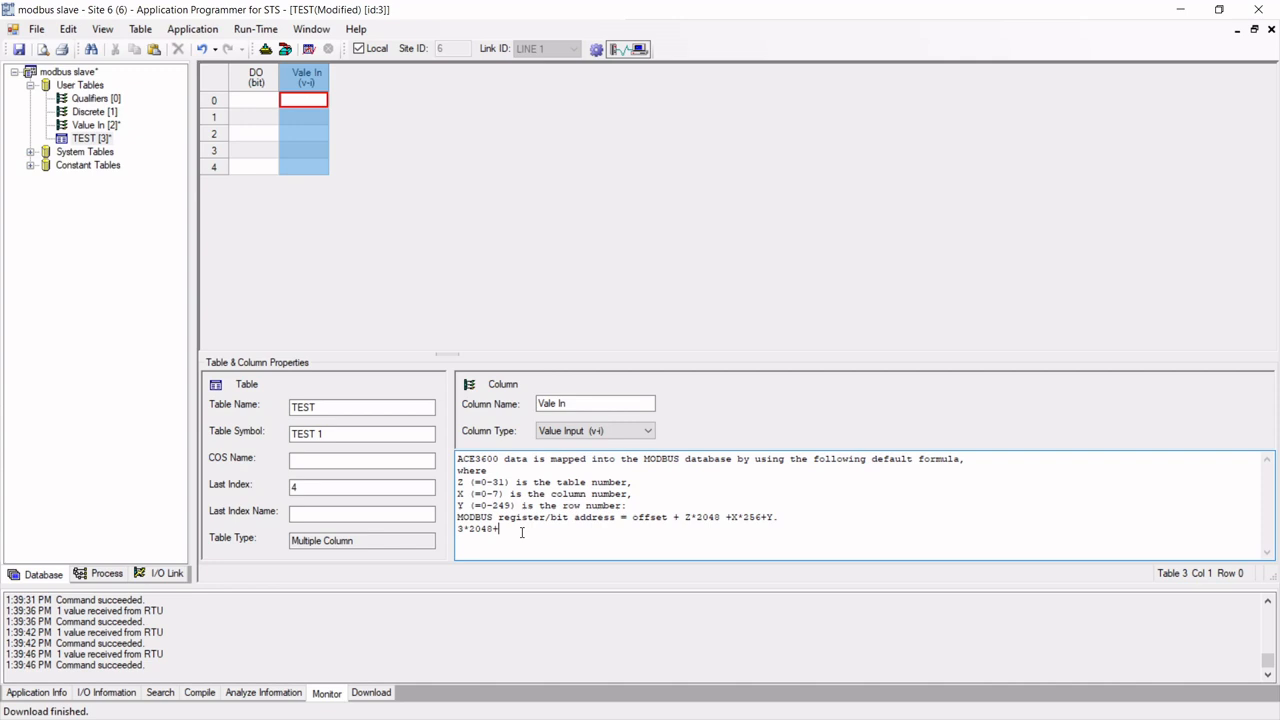
text(1*256+0)
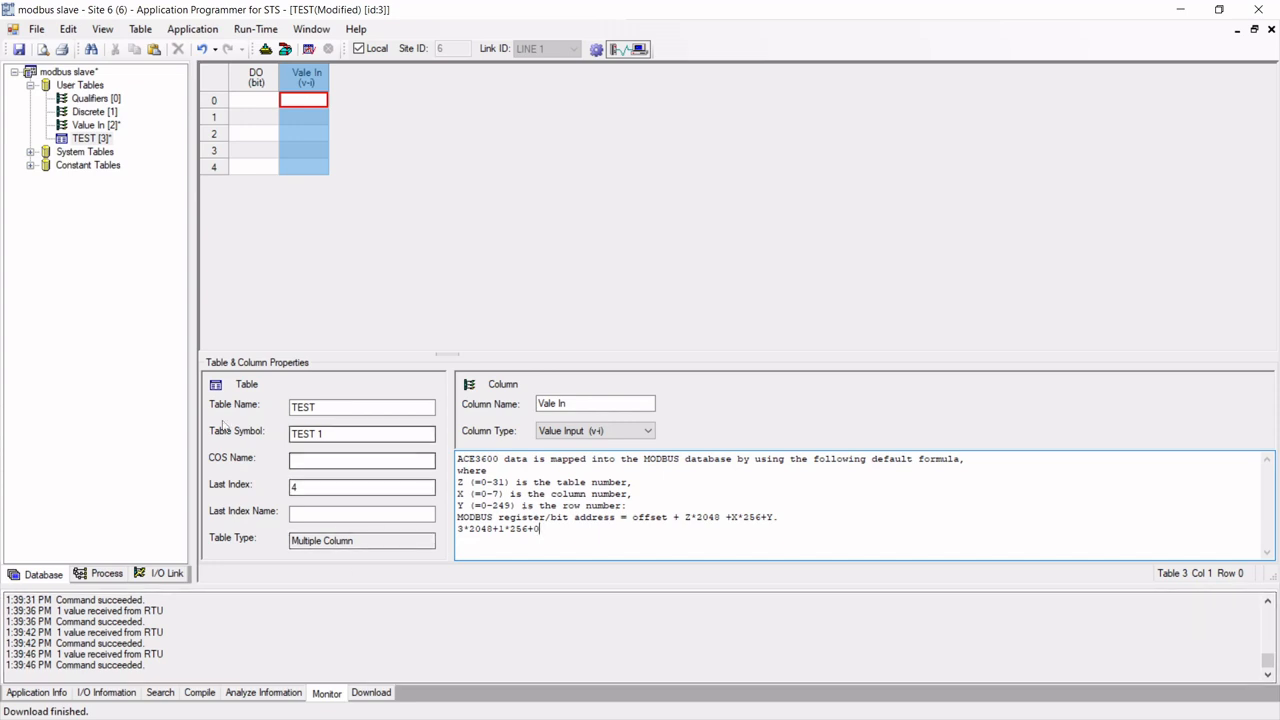
text(= 6400)
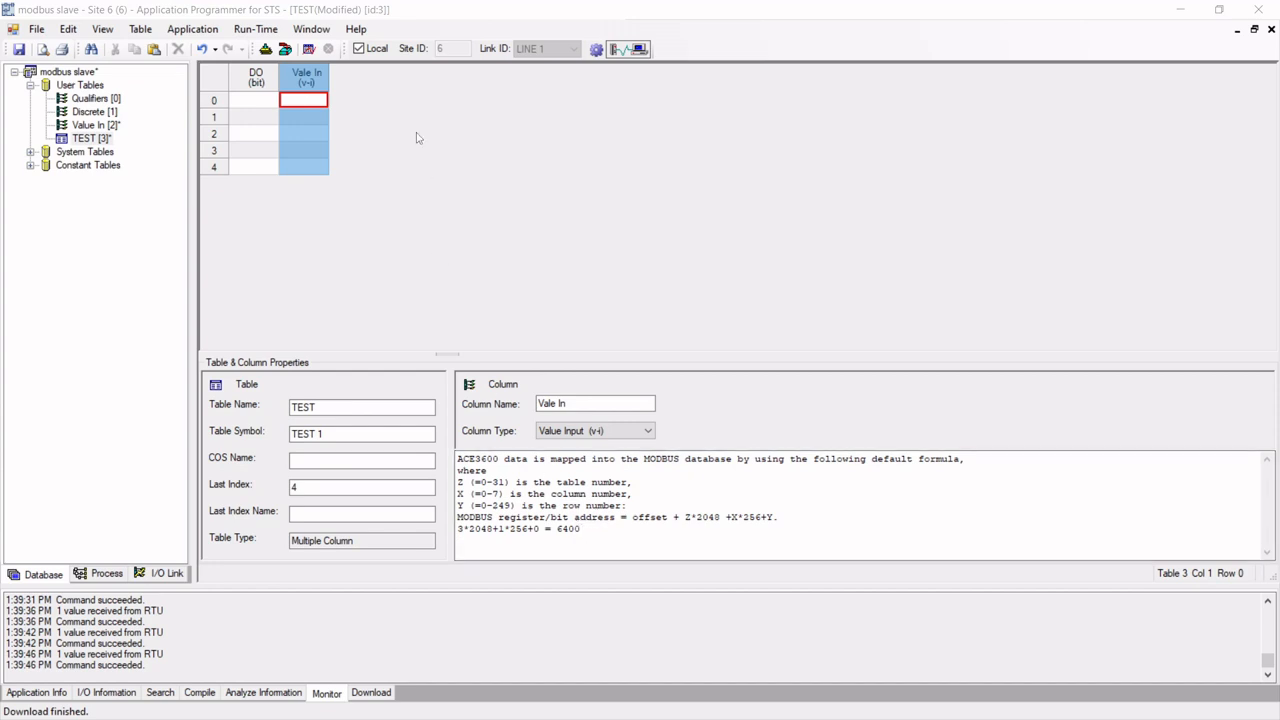
click(591, 529)
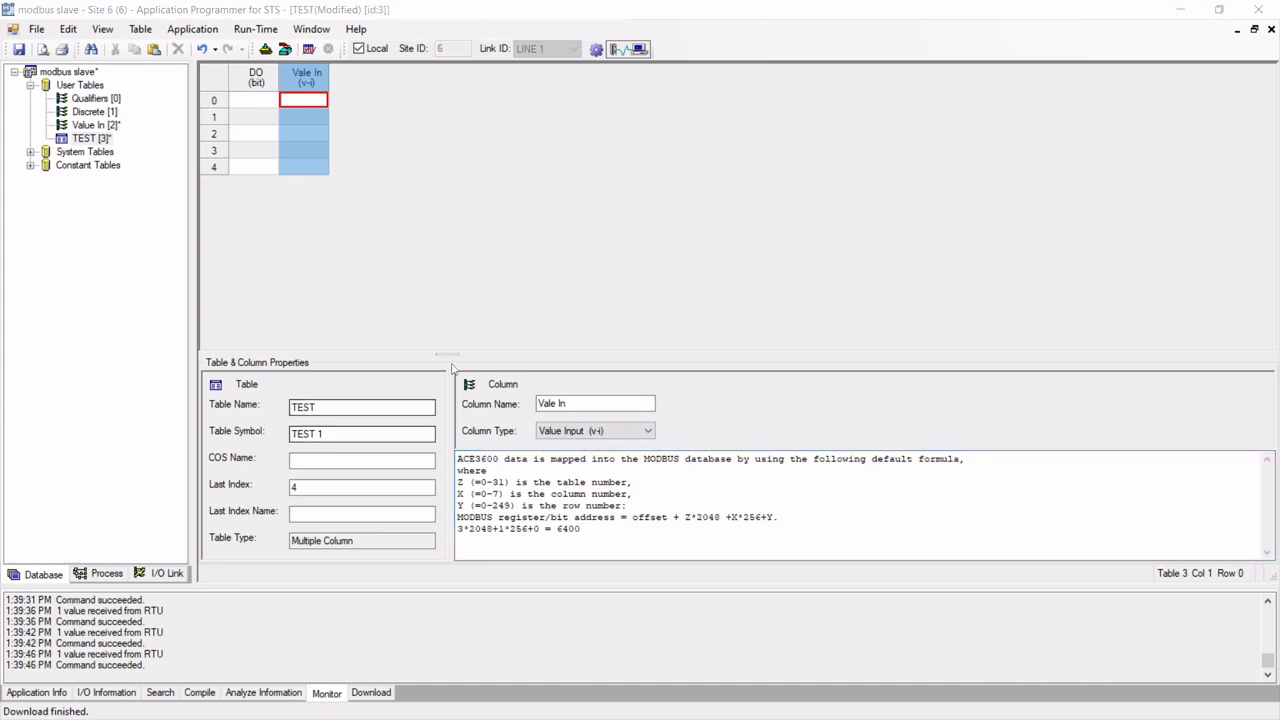
Step: Compile the modbus slave application with the TEST table and download it to the RTU
click(265, 48)
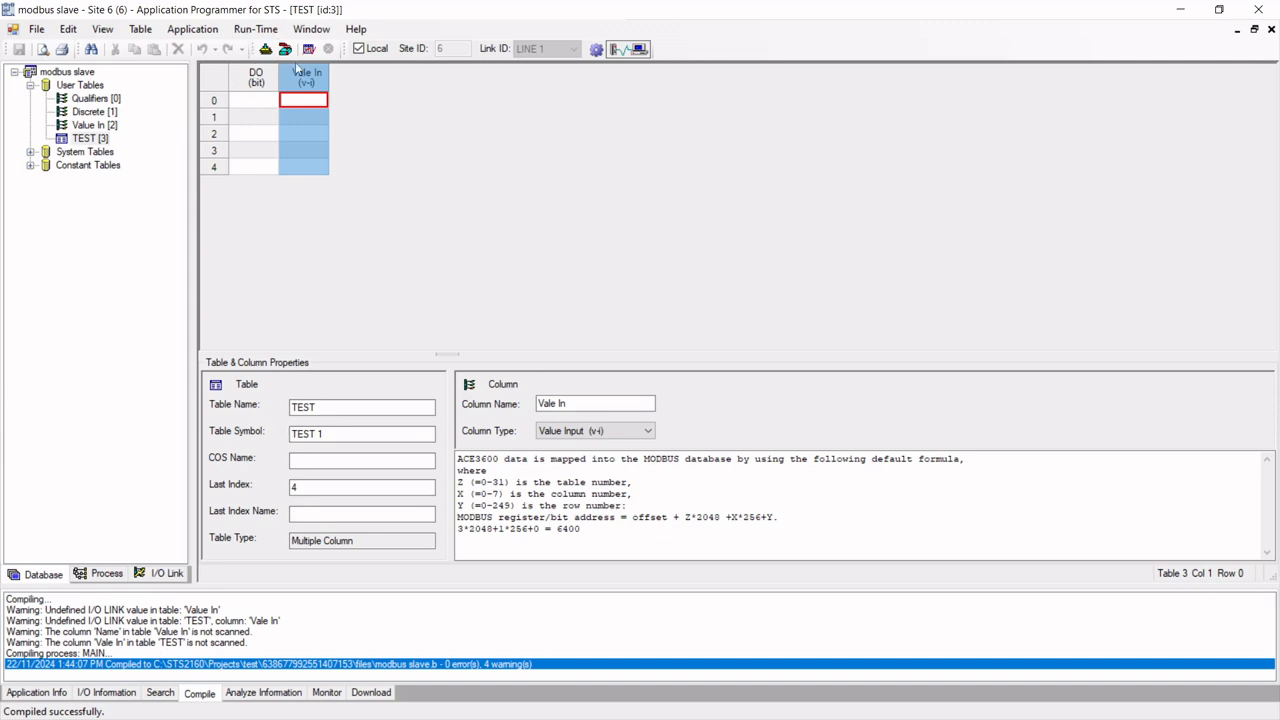
click(285, 49)
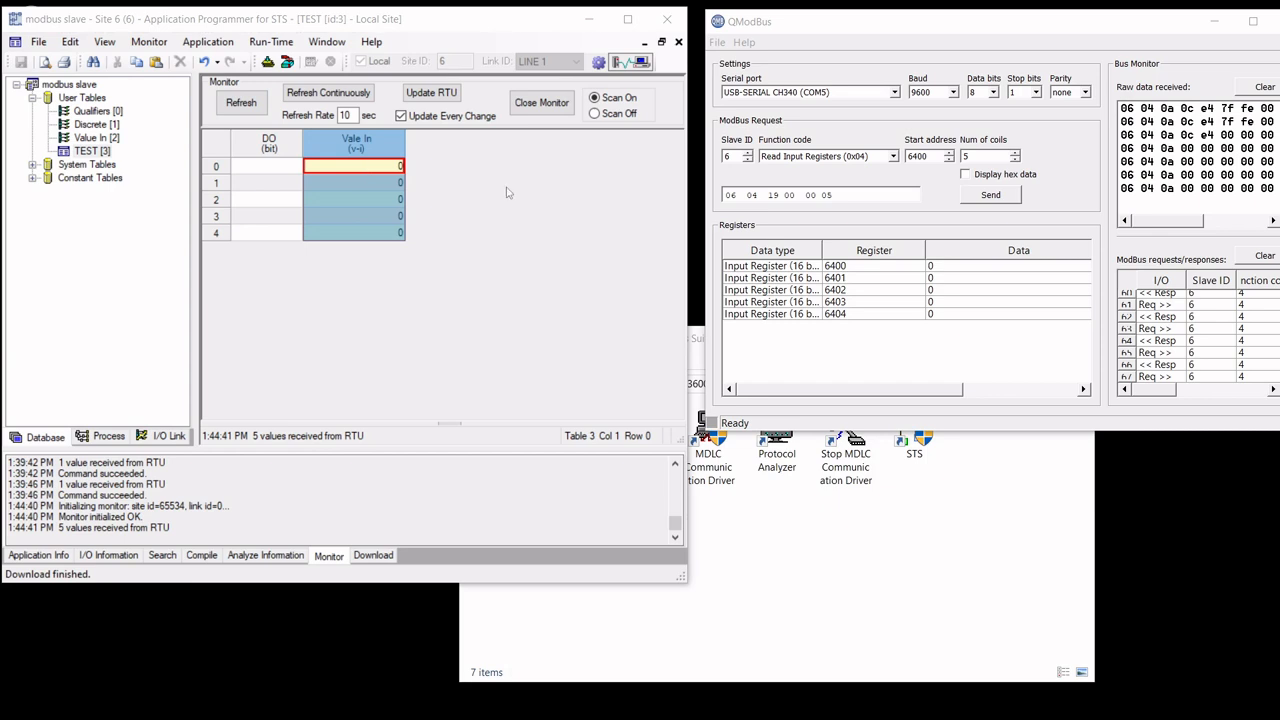
Step: Set Vale In rows 0 to 4 to 1000, 2001, 150, 300 and 150 on the RTU, and reread five input registers from address 6400 in QModBus
drag(909, 28, 898, 29)
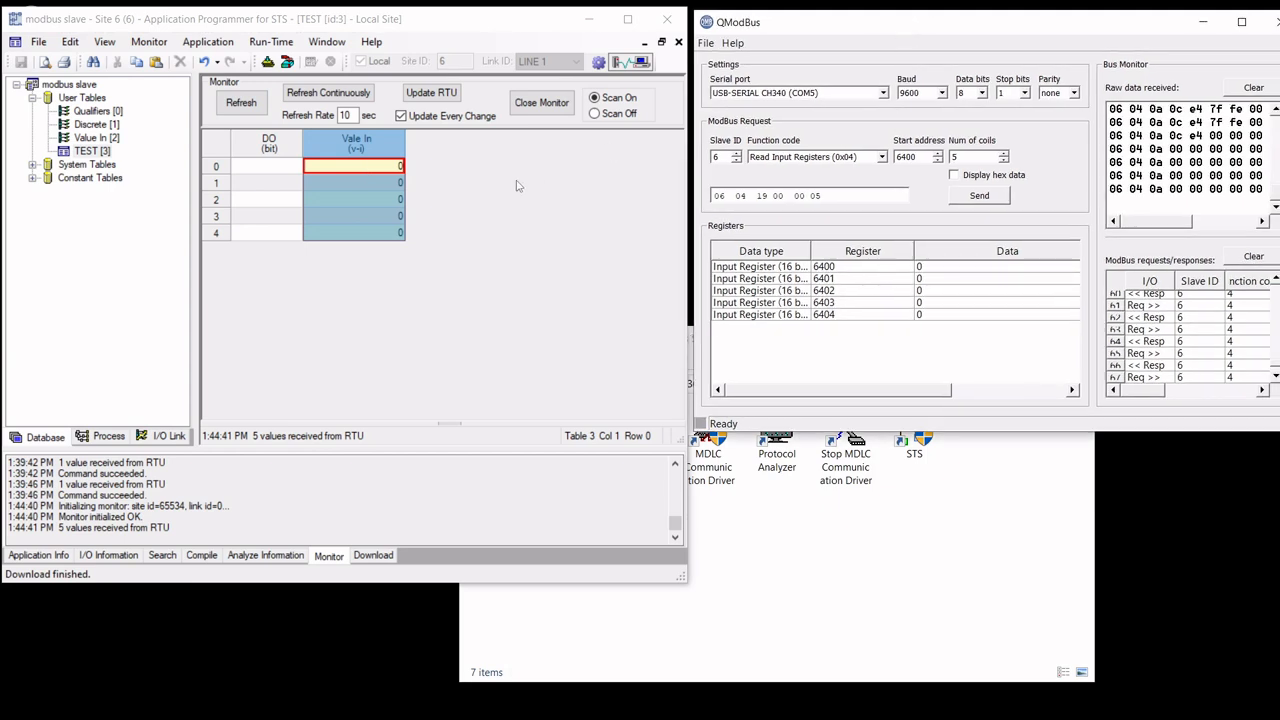
double_click(369, 165)
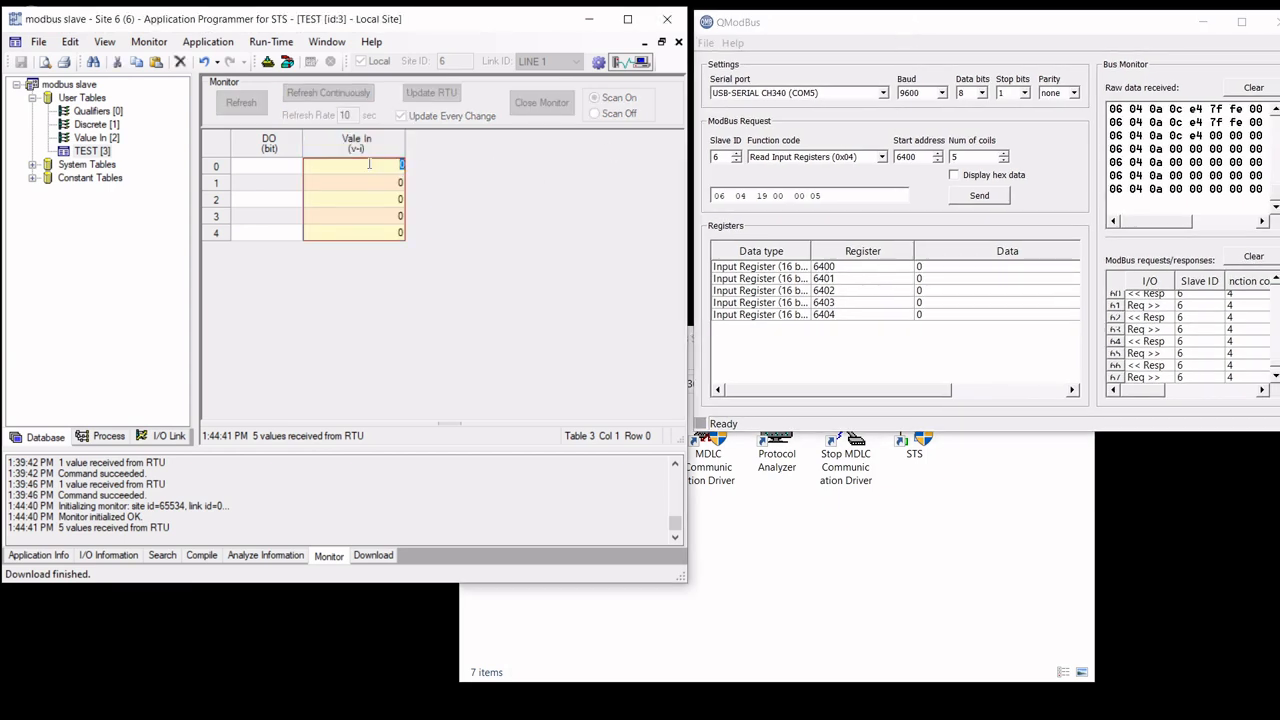
text(1000)
click(370, 181)
text(2001)
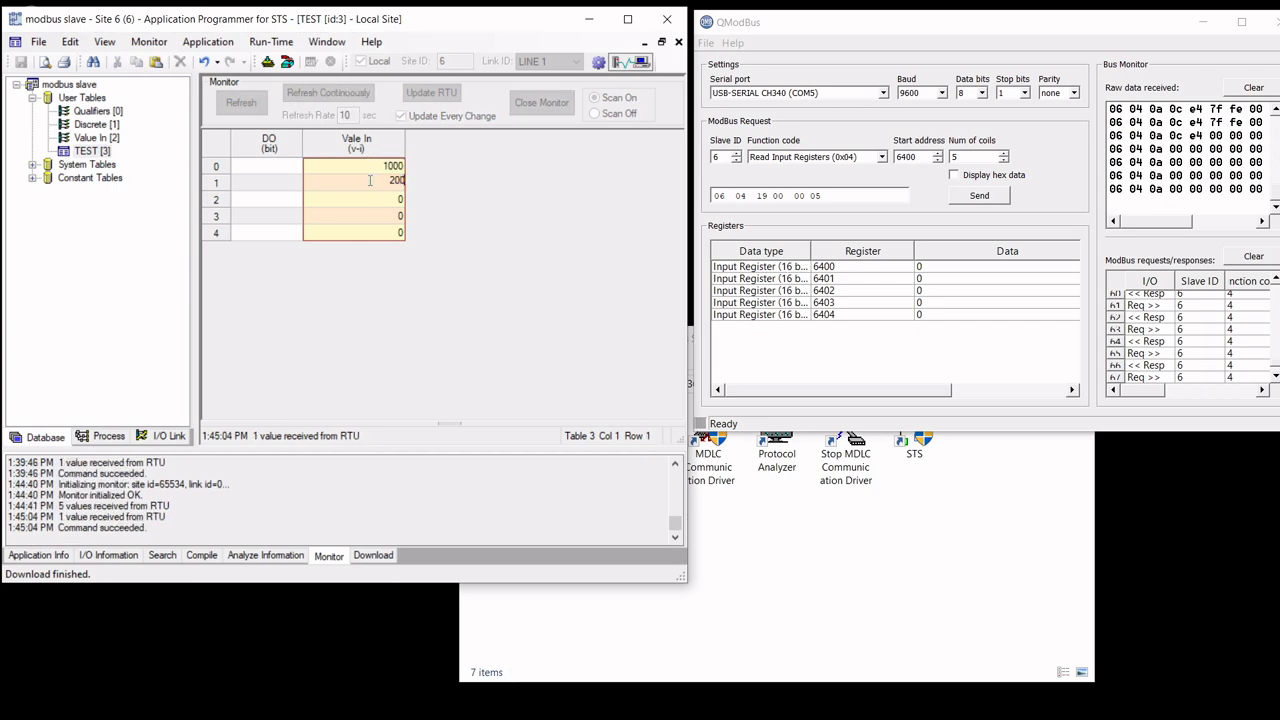
click(366, 204)
text(1500)
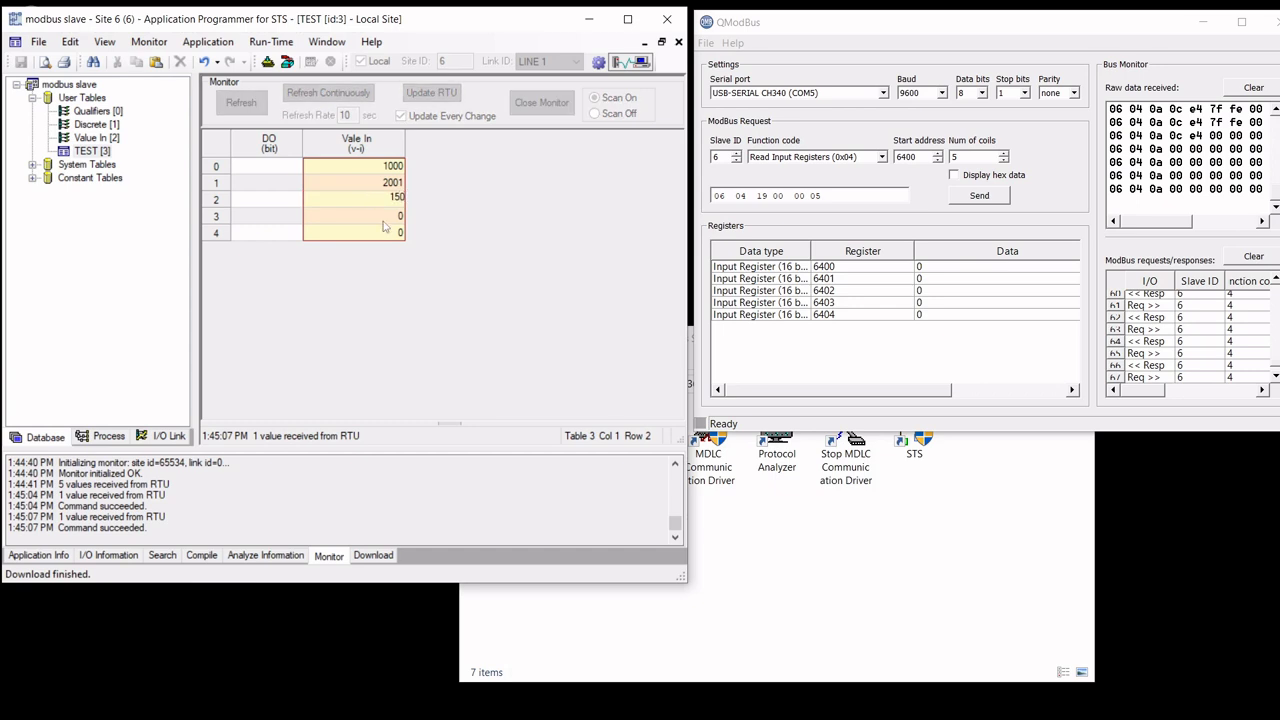
click(382, 217)
text(300)
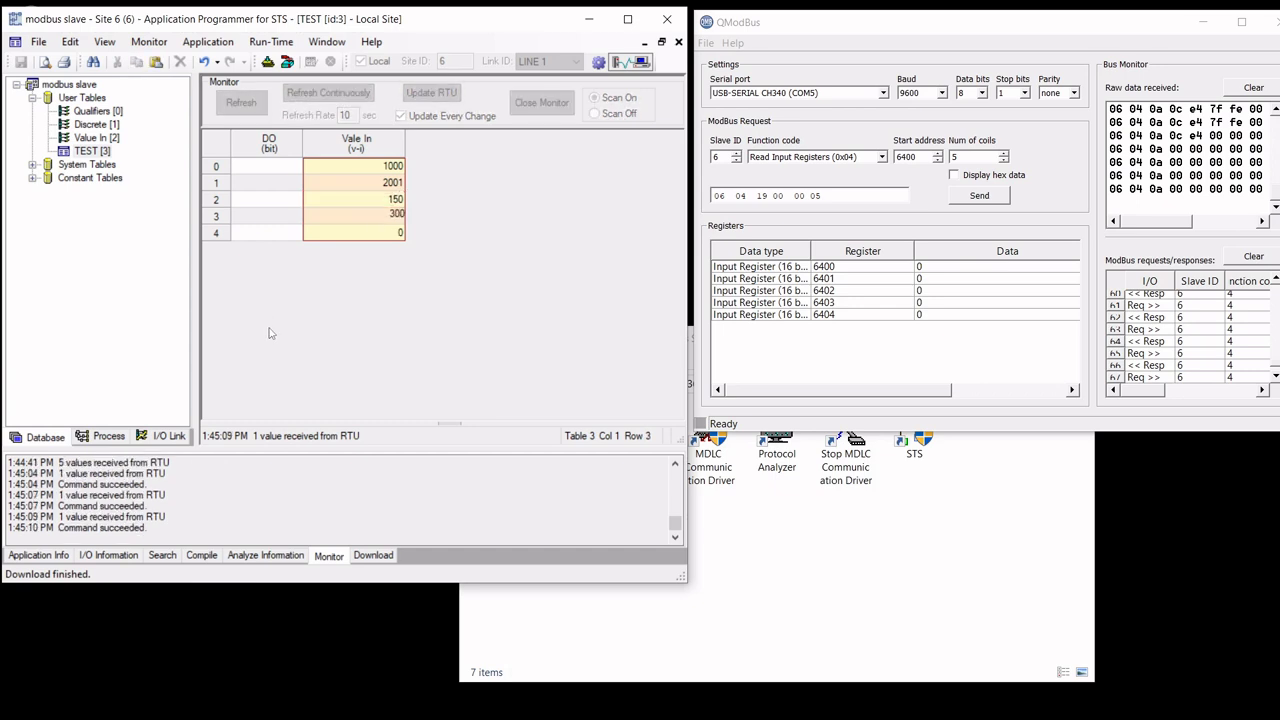
click(339, 234)
text(150)
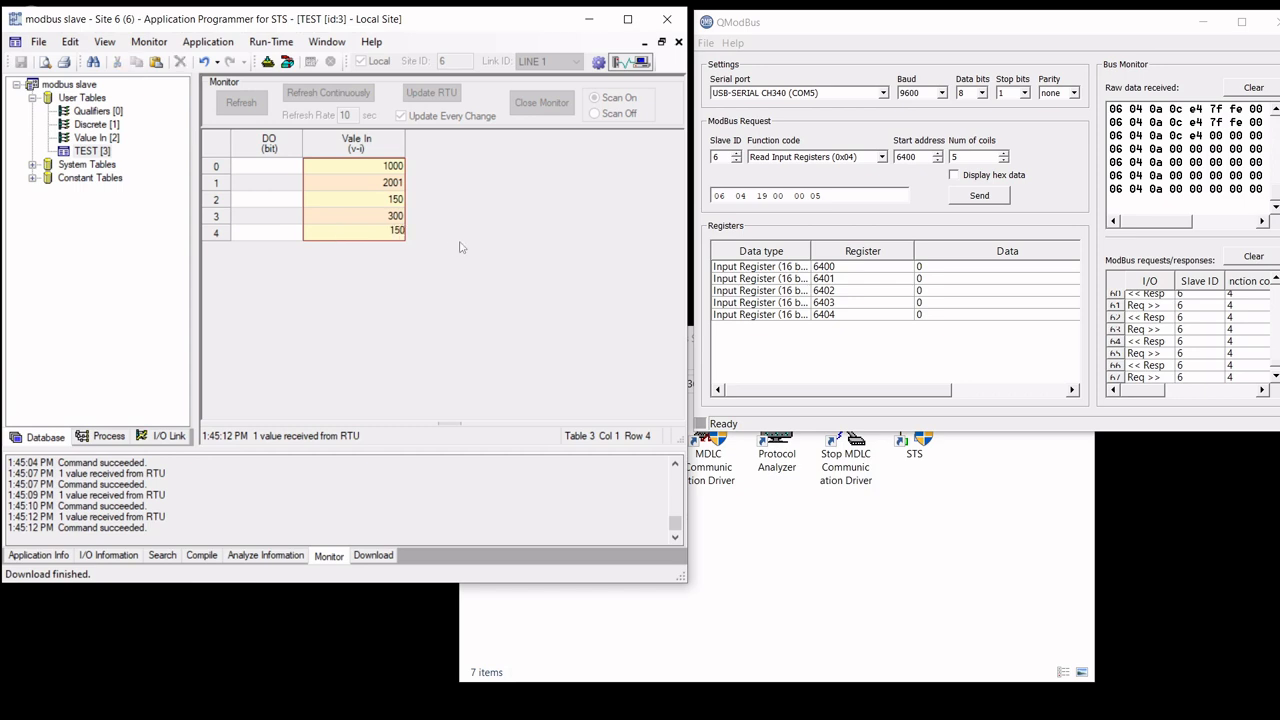
key(Return)
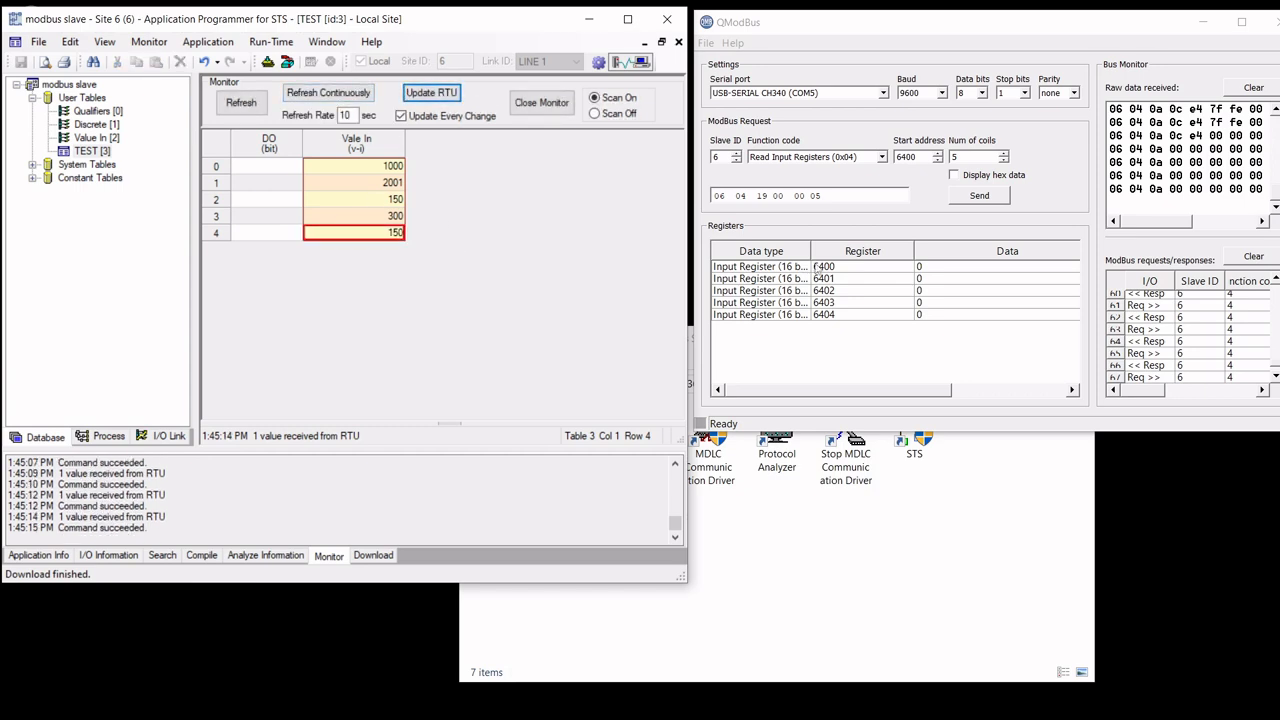
click(980, 196)
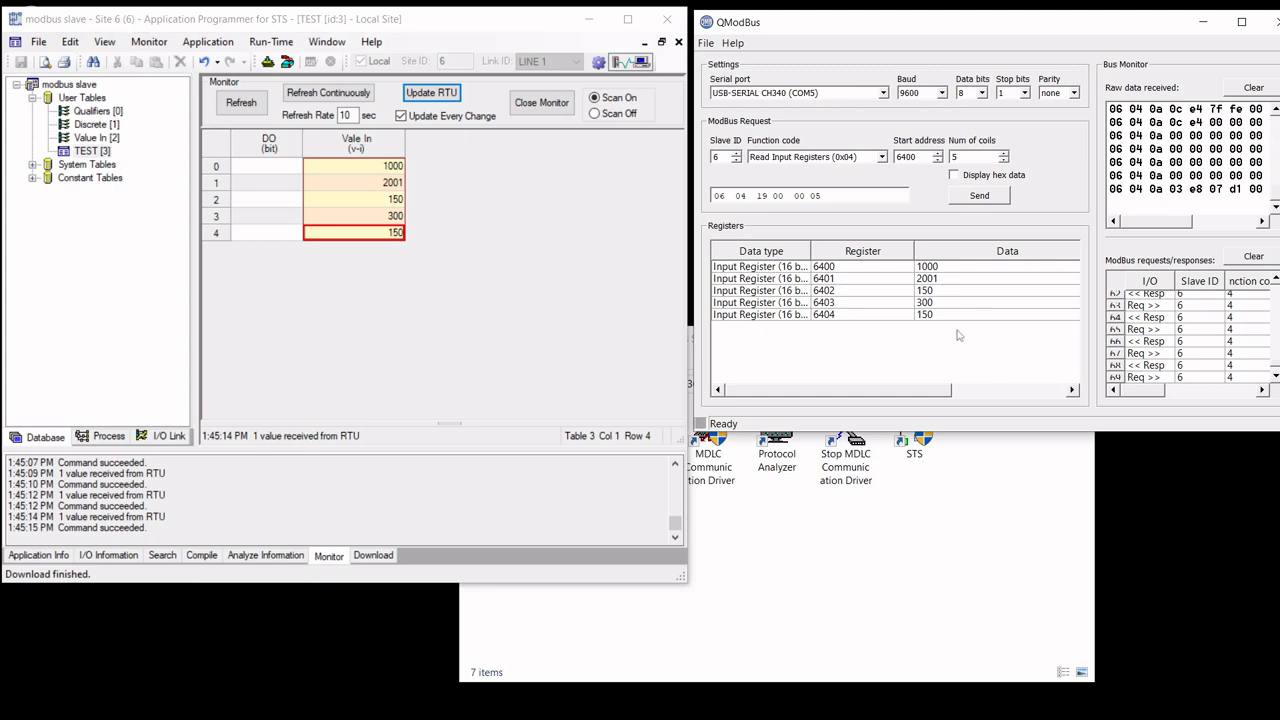
Step: Maximize the Application Programmer window and close the monitor of the TEST table
mouse_move(927, 33)
mouse_down()
mouse_move(820, 30)
mouse_move(942, 32)
mouse_move(928, 32)
mouse_up()
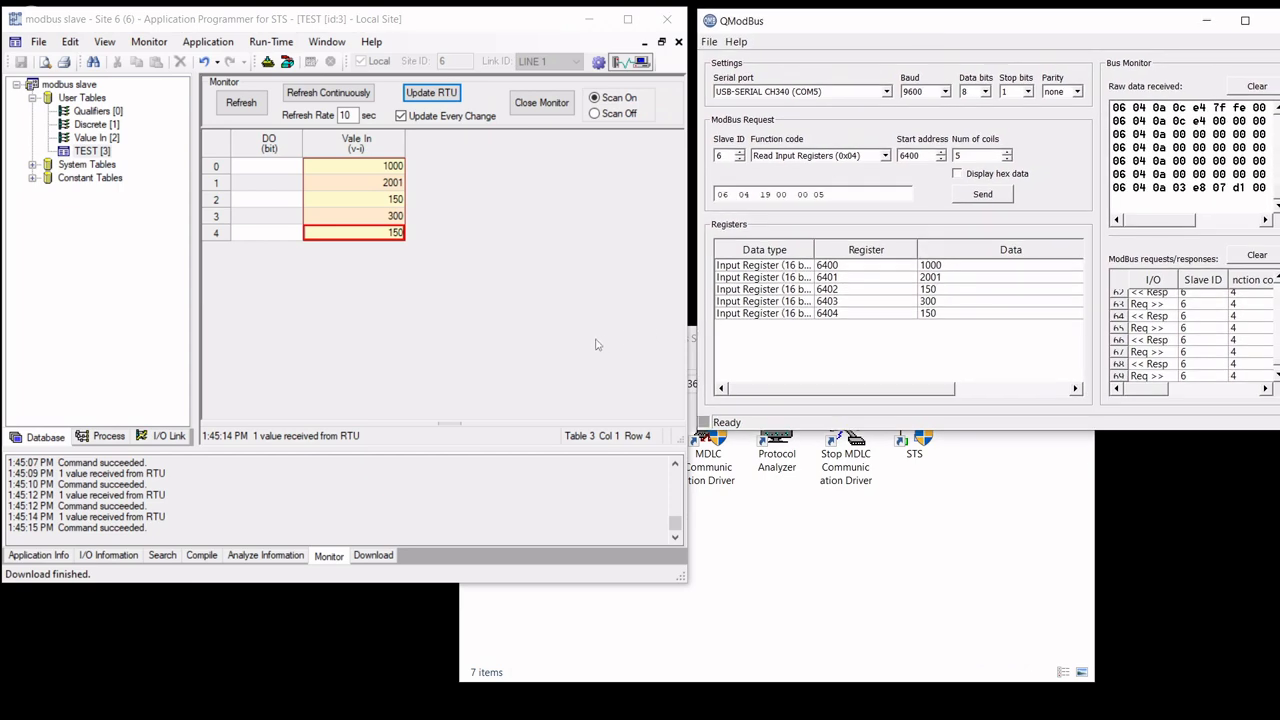
click(627, 20)
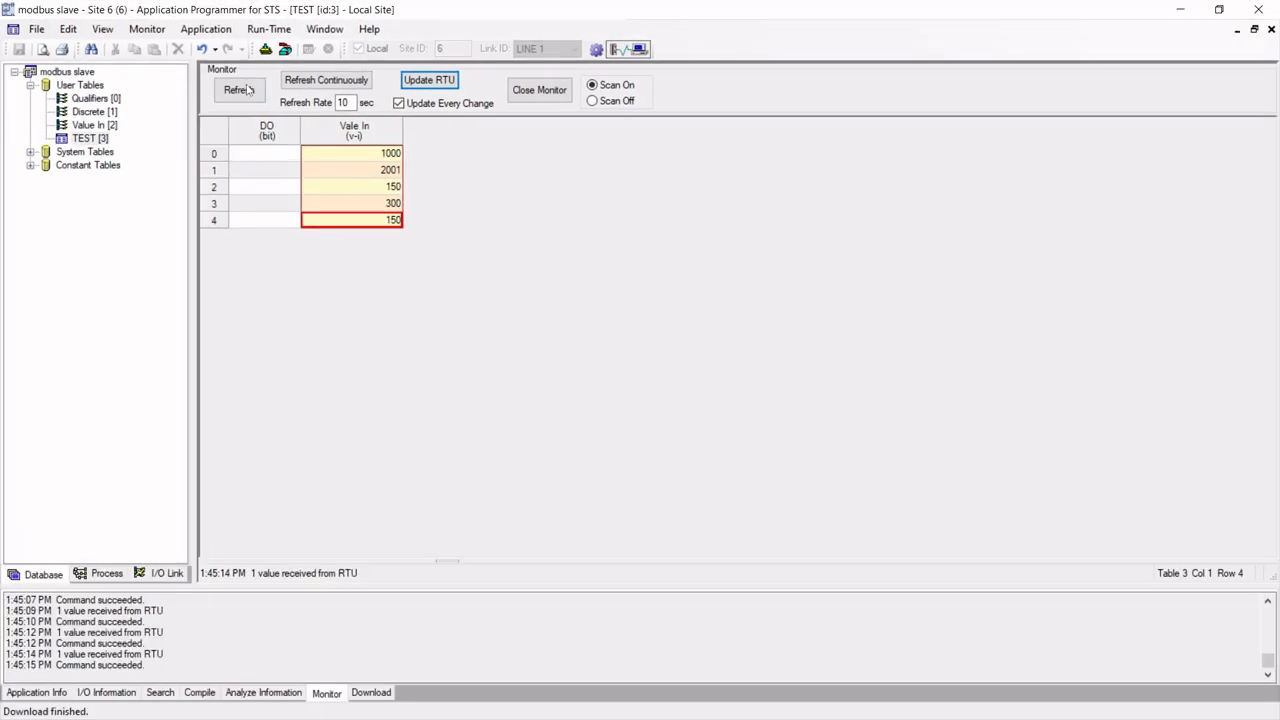
click(540, 92)
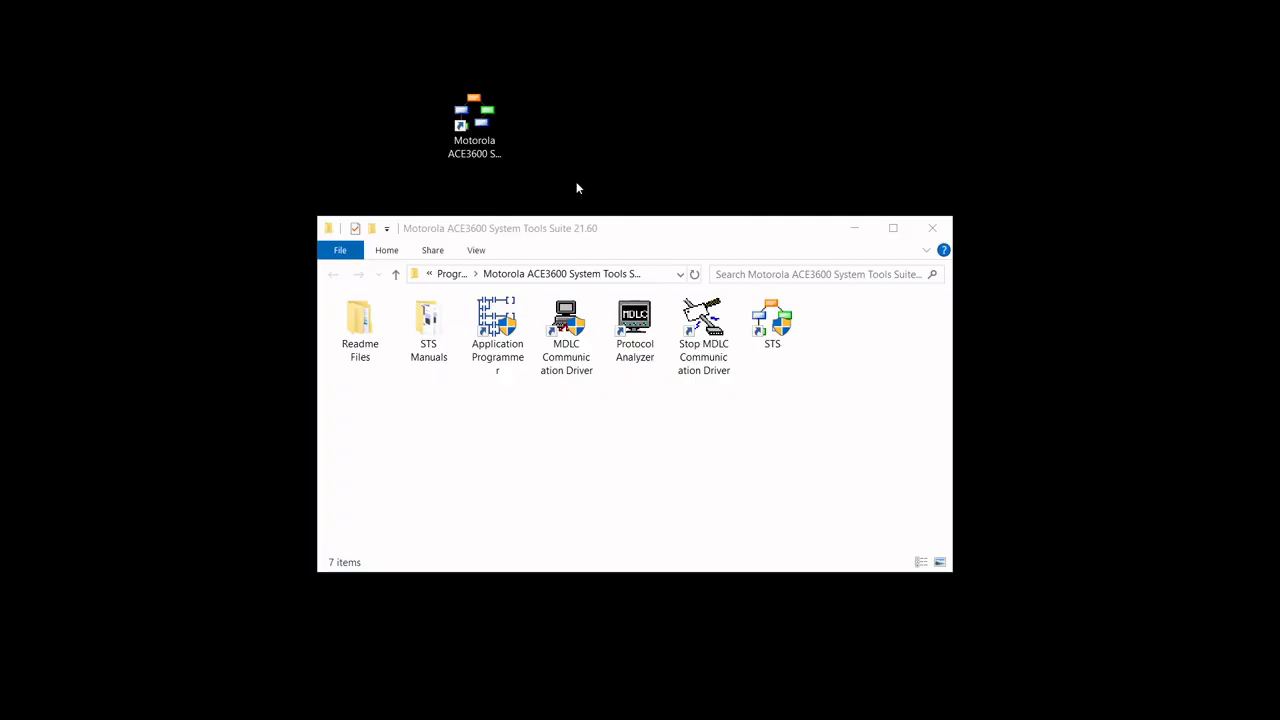
Step: Switch to the Motorola ACE3600 System Tools Suite folder and select STS_Third_Party_Protocols_Support.pdf among the STS manuals
drag(622, 232, 592, 149)
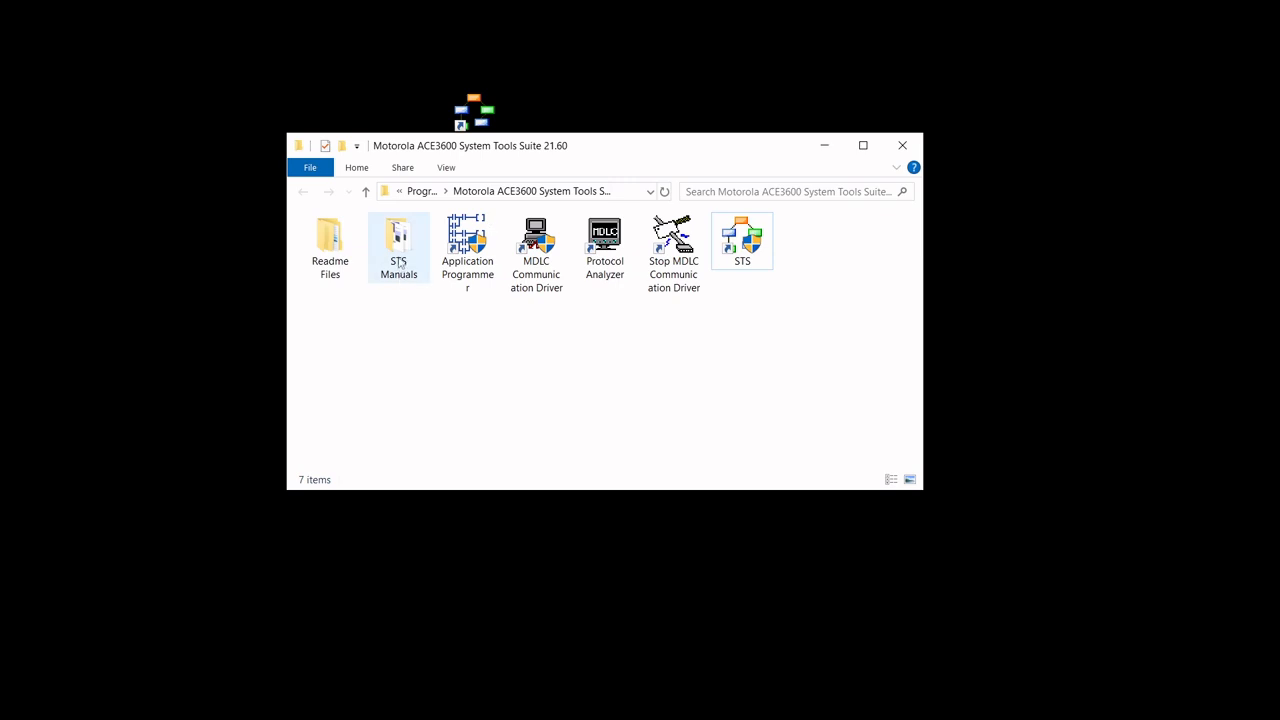
double_click(399, 262)
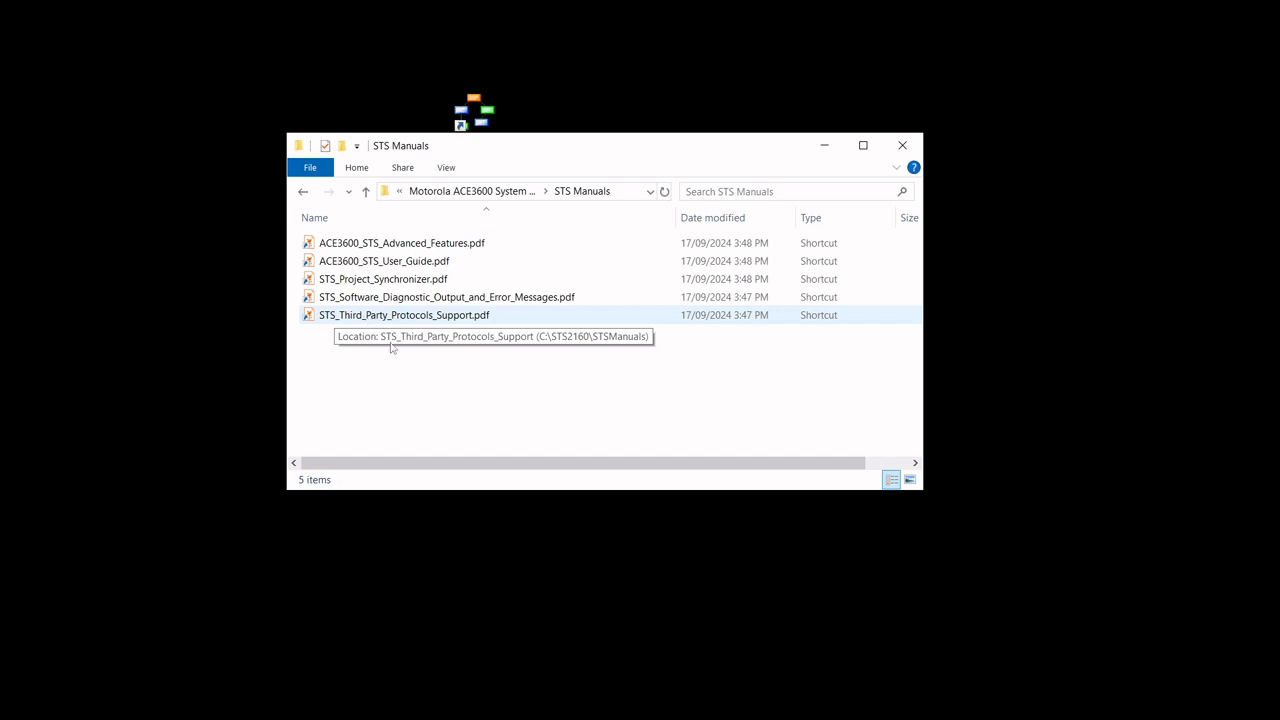
click(411, 317)
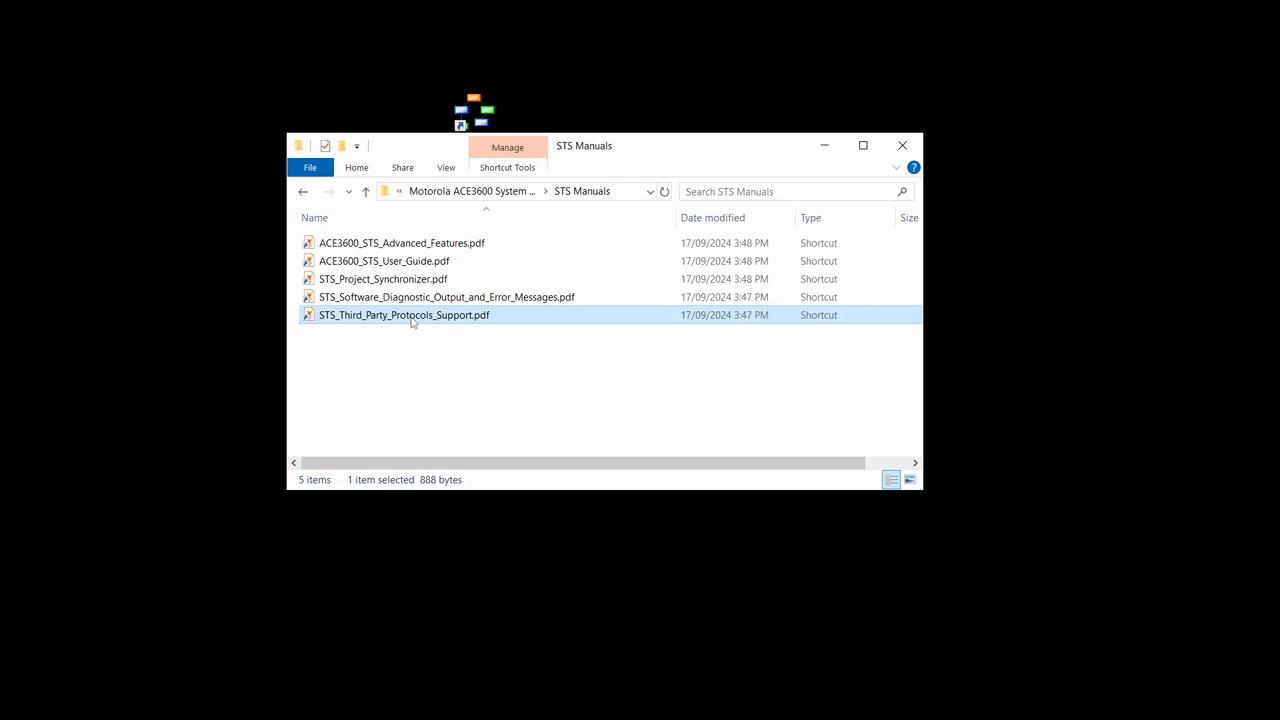